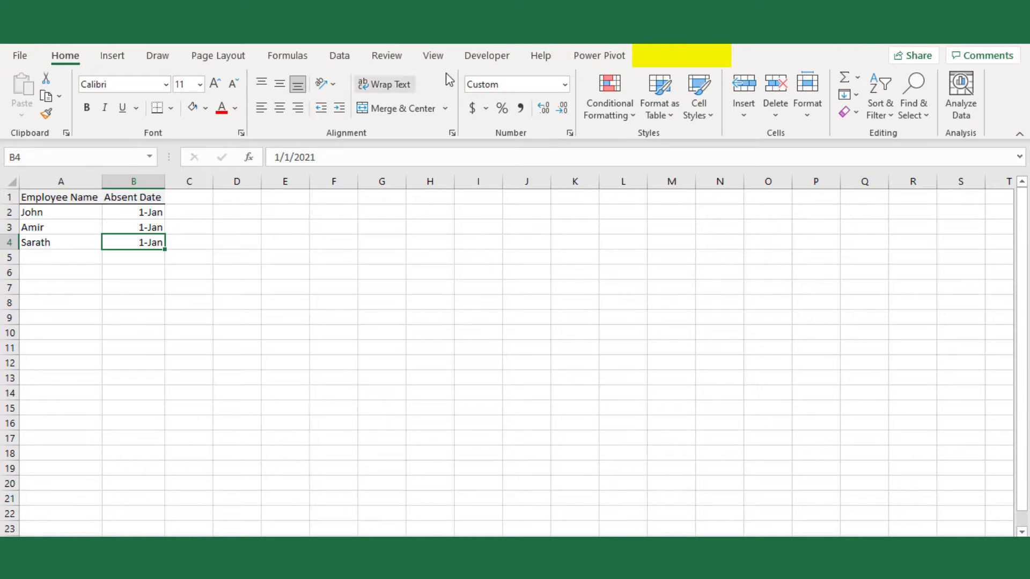
{"action": "left_click", "coordinate": [320, 248]}
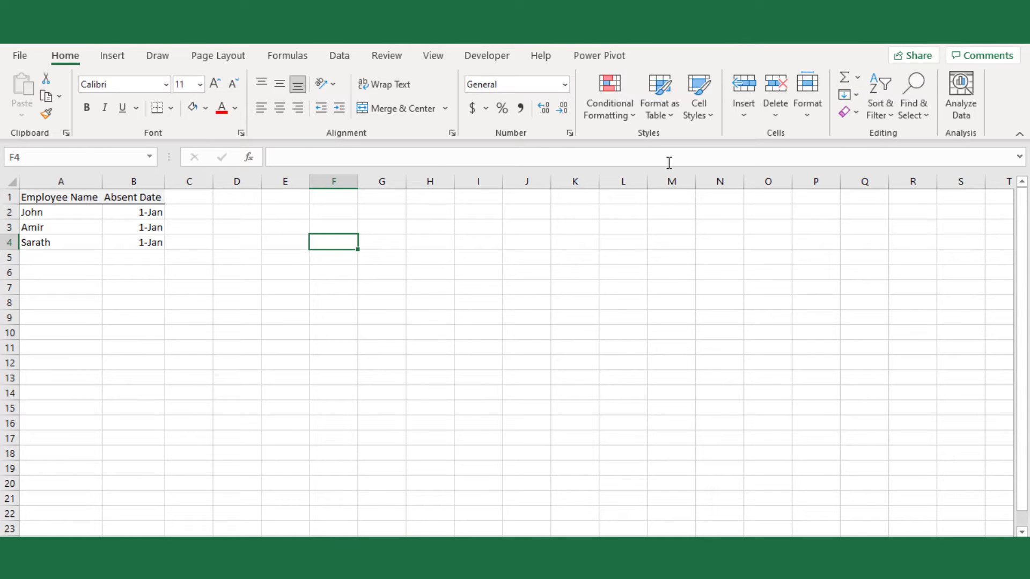
{"action": "left_click", "coordinate": [340, 57]}
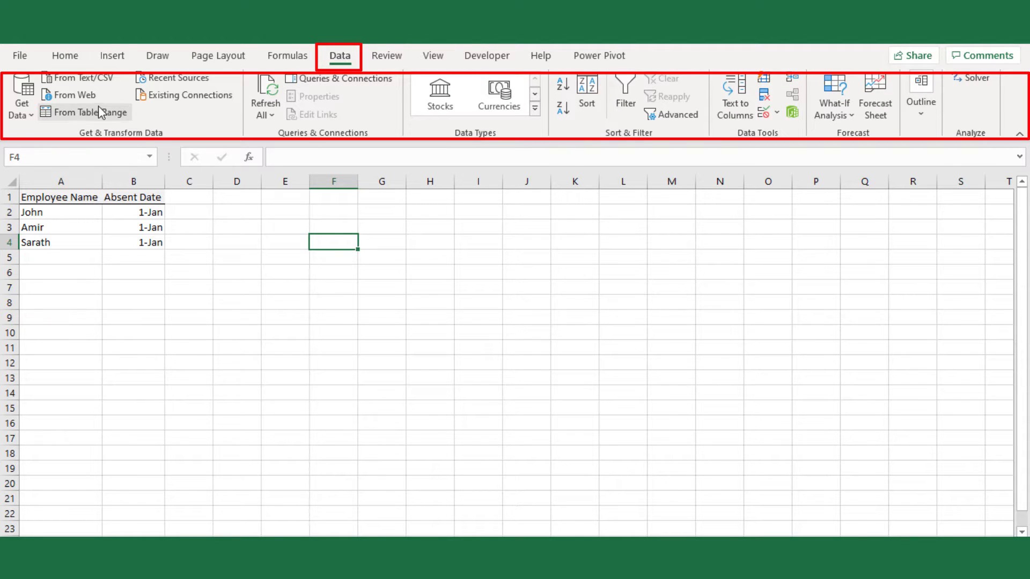
{"action": "left_click", "coordinate": [110, 58]}
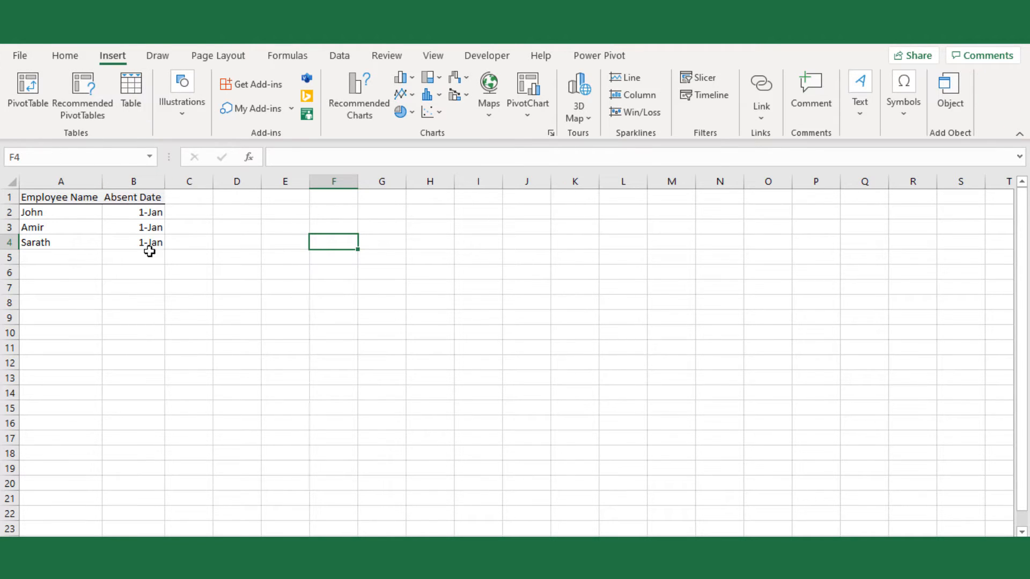
Step: In the ribbon customization options, list the commands not in the ribbon and select the Form command
{"action": "left_click", "coordinate": [22, 56]}
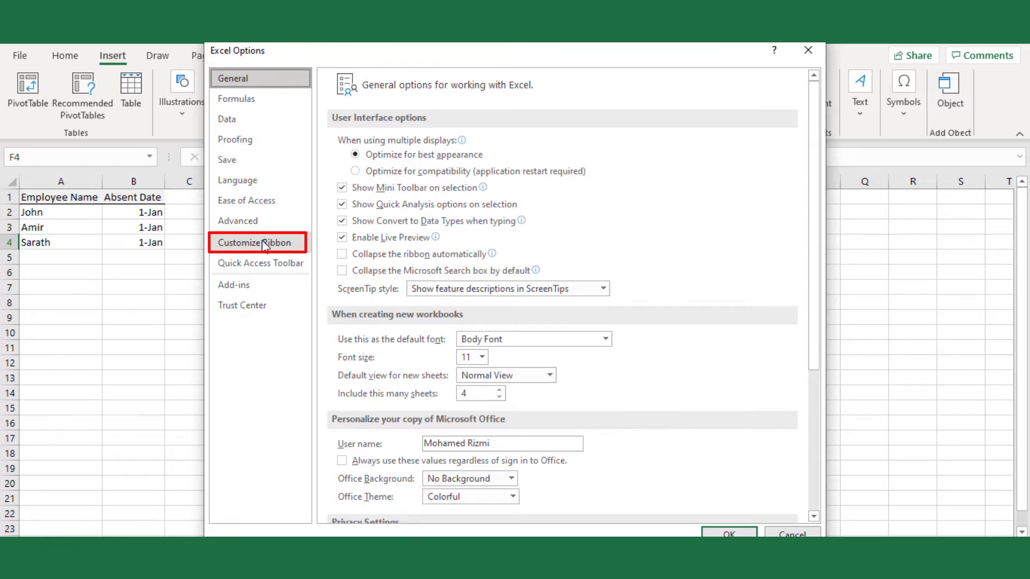
{"action": "left_click", "coordinate": [263, 245]}
{"action": "left_click", "coordinate": [443, 126]}
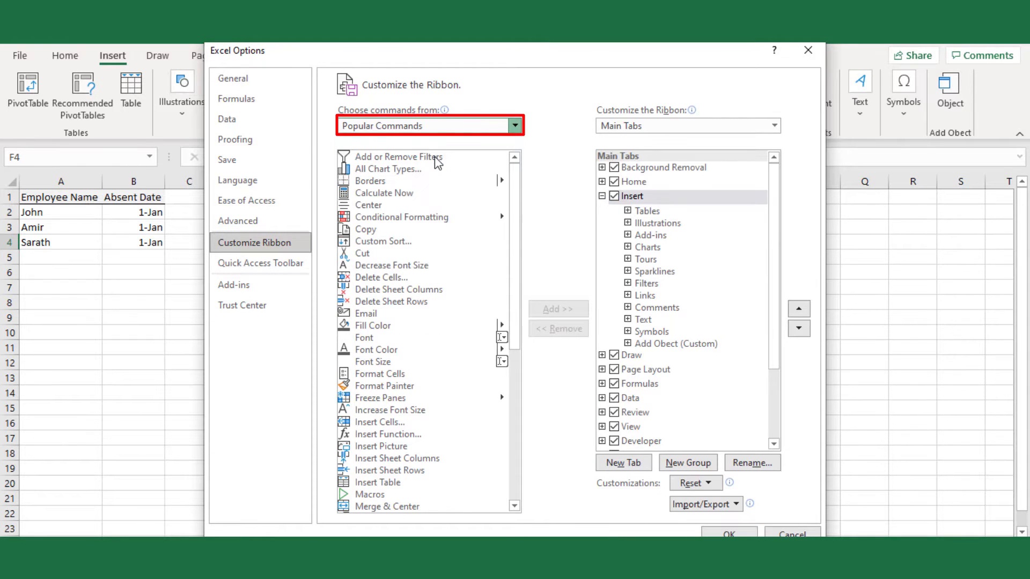
{"action": "left_click", "coordinate": [437, 162]}
{"action": "scroll", "coordinate": [396, 421], "scroll_direction": "down", "scroll_amount": 7}
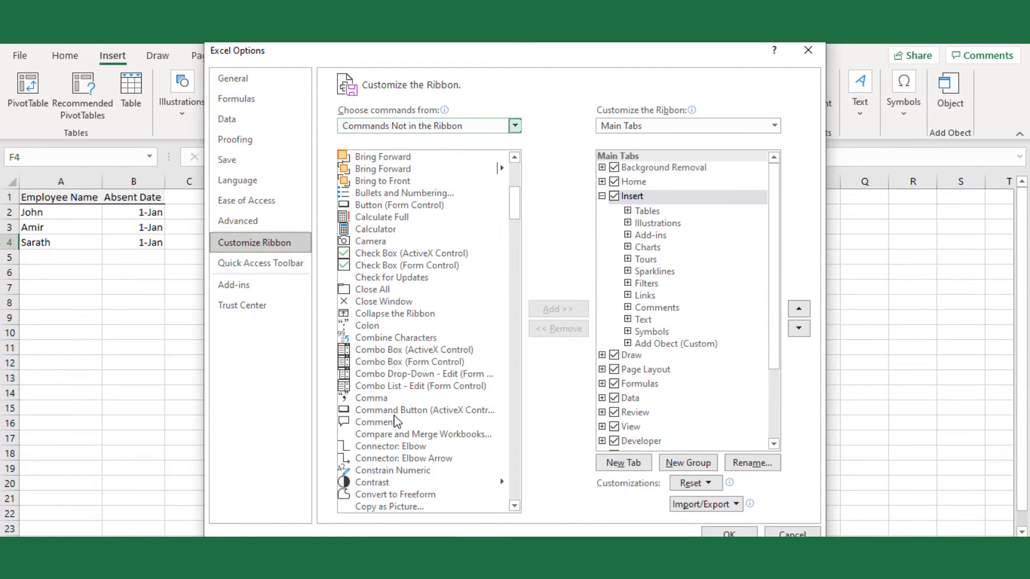
{"action": "scroll", "coordinate": [395, 421], "scroll_direction": "down", "scroll_amount": 11}
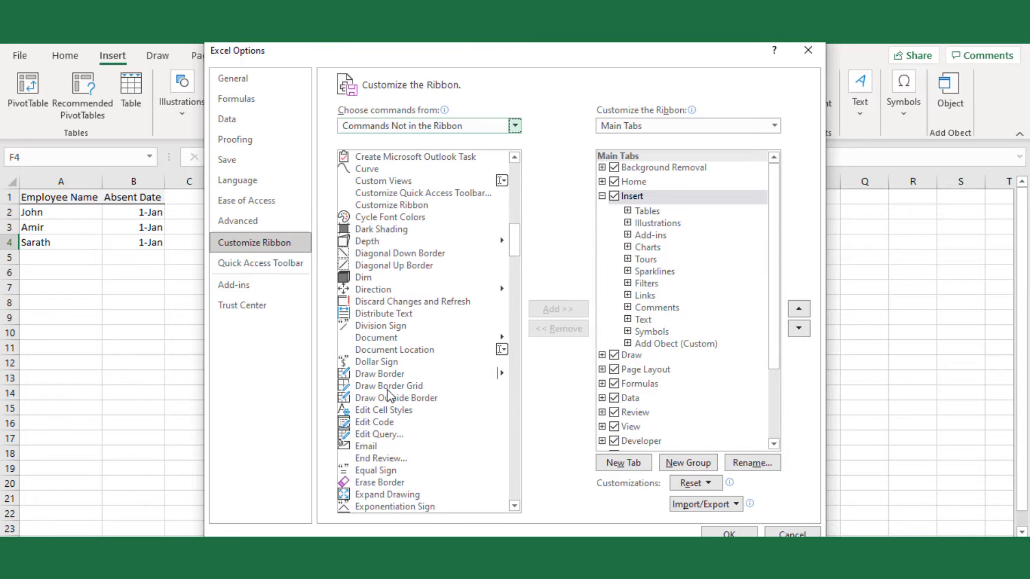
{"action": "scroll", "coordinate": [386, 323], "scroll_direction": "down", "scroll_amount": 4}
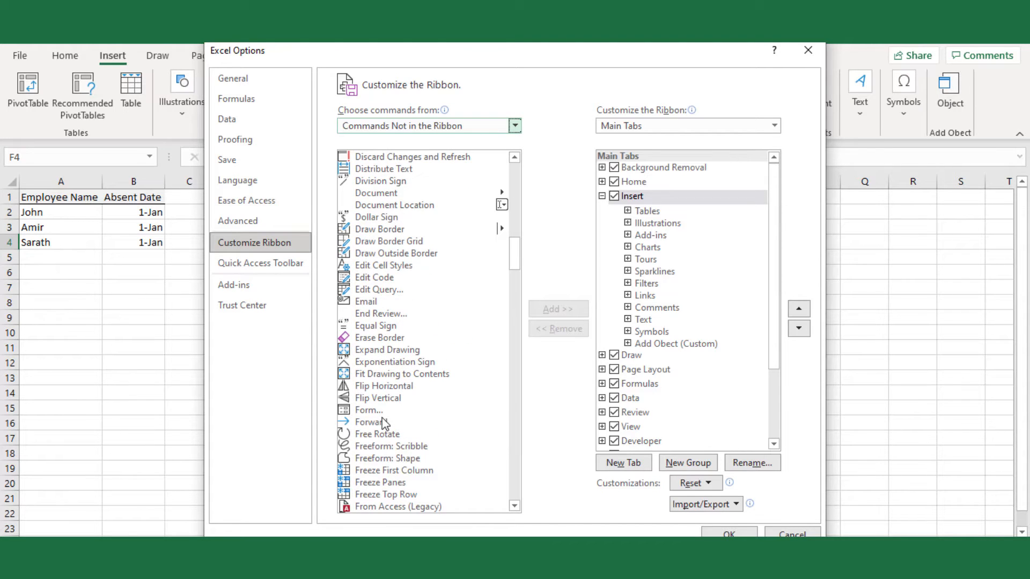
{"action": "left_click", "coordinate": [382, 411]}
Step: Create a custom group in the Insert tab of the ribbon and name it Data Entry
{"action": "left_click", "coordinate": [642, 198]}
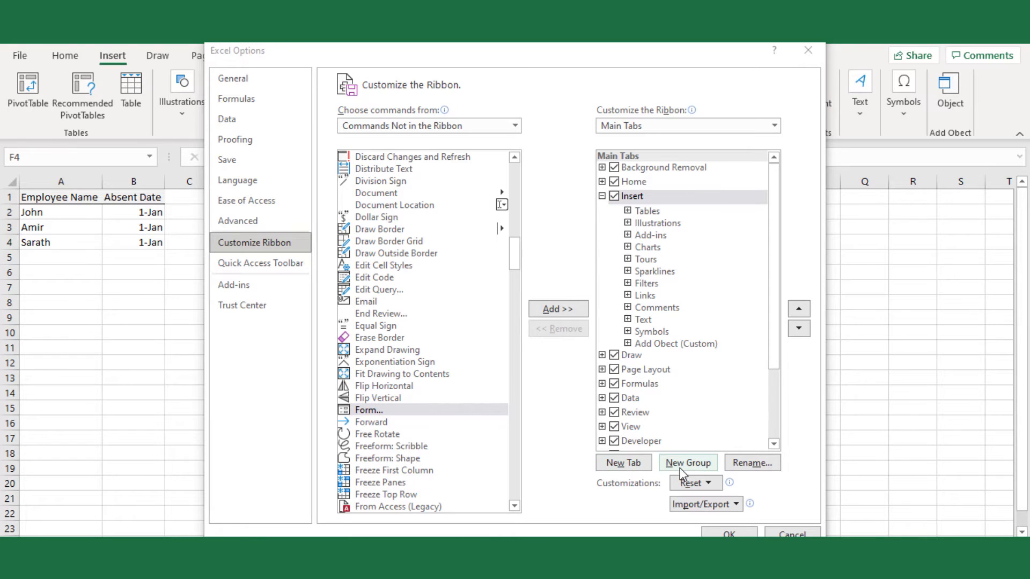
{"action": "left_click", "coordinate": [682, 467]}
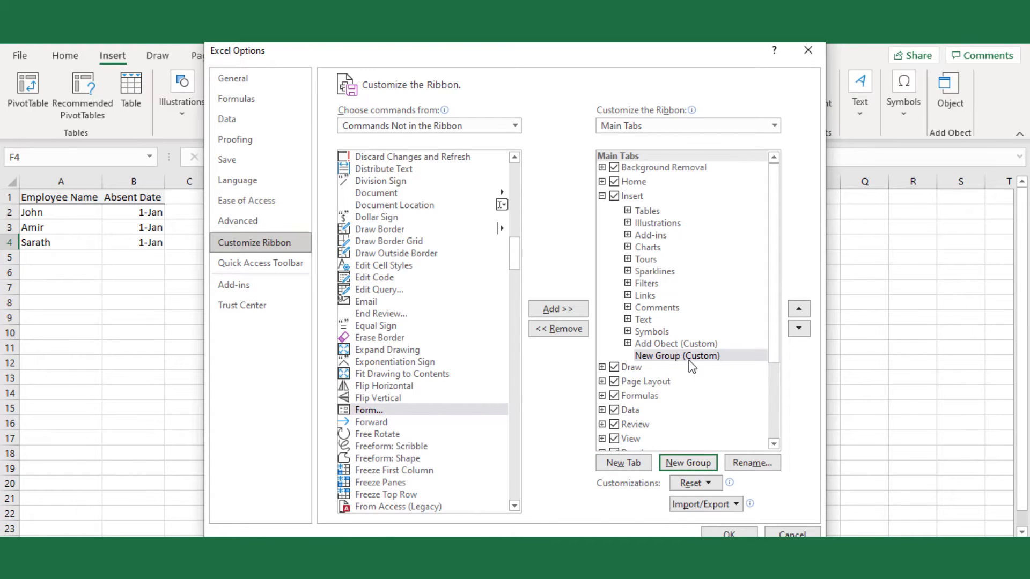
{"action": "left_click", "coordinate": [752, 462]}
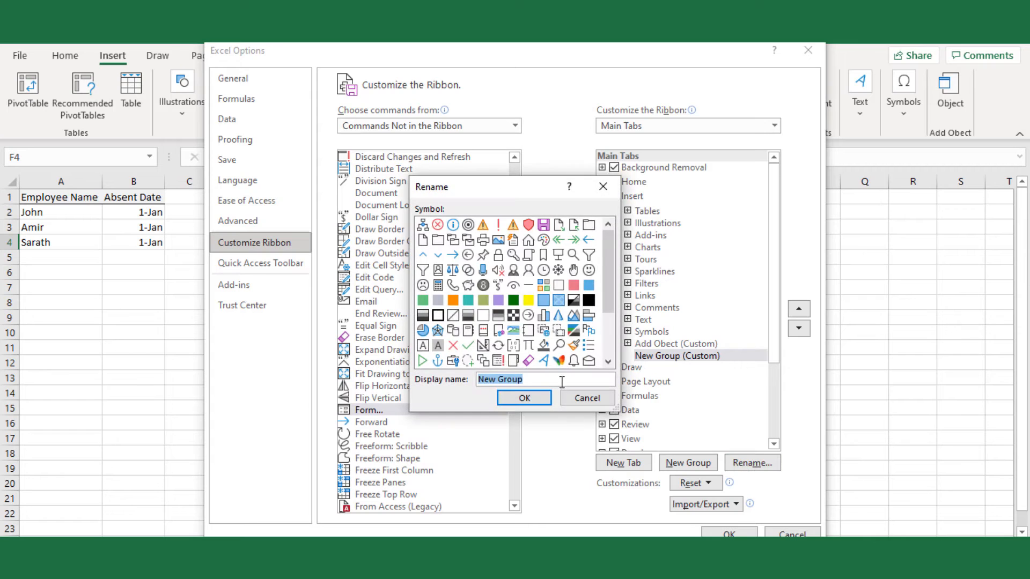
{"action": "type", "text": "Data Entry"}
{"action": "left_click", "coordinate": [535, 403]}
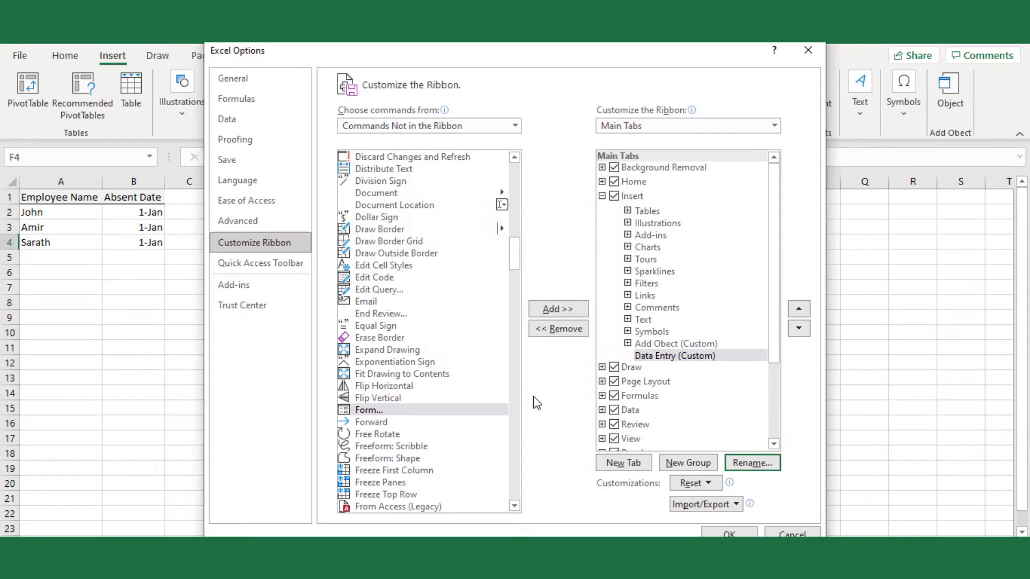
Step: Add the Form command to the custom Data Entry group and apply the ribbon customization
{"action": "left_click", "coordinate": [697, 356]}
{"action": "left_click", "coordinate": [553, 308]}
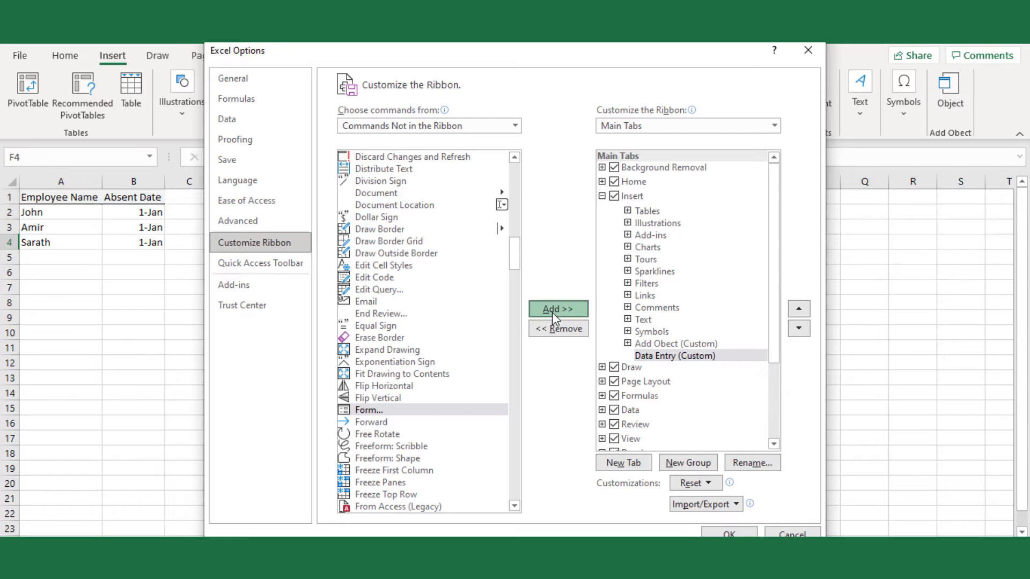
{"action": "left_click", "coordinate": [725, 532]}
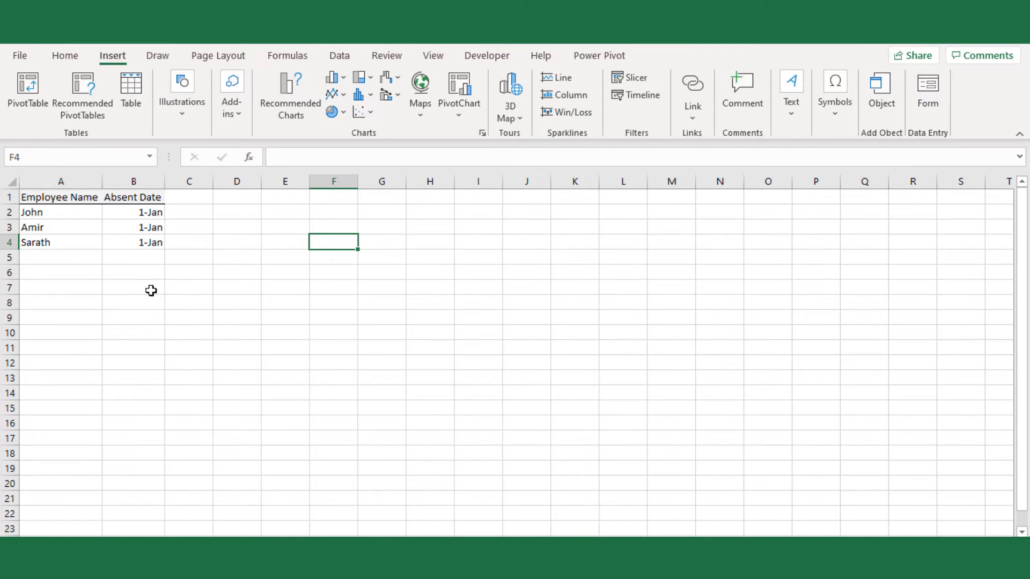
Step: Open the data entry form for the absence list and add new records with an employee name and the absent date 1/1
{"action": "left_click", "coordinate": [72, 227]}
{"action": "left_click", "coordinate": [930, 114]}
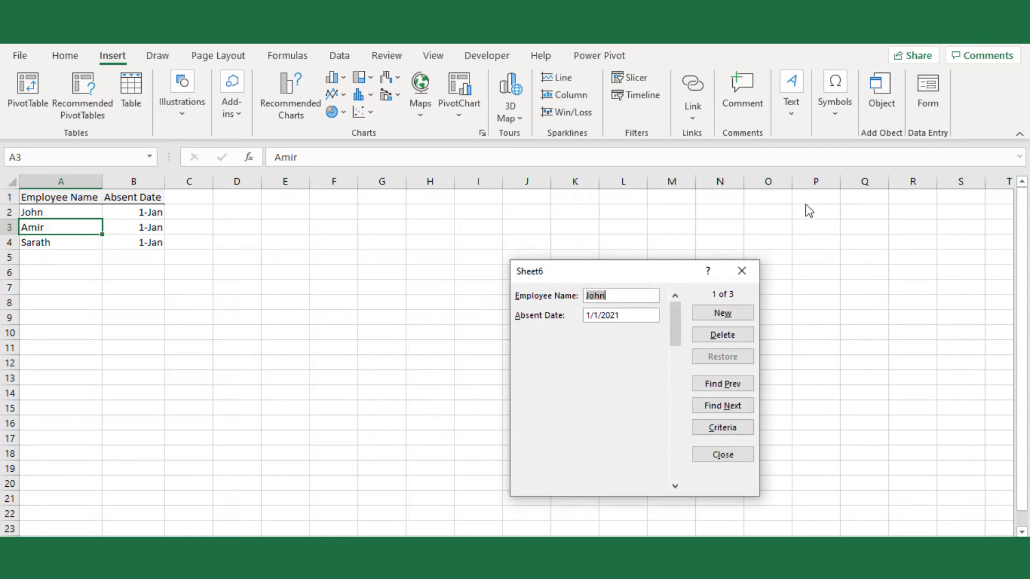
{"action": "left_click", "coordinate": [722, 313]}
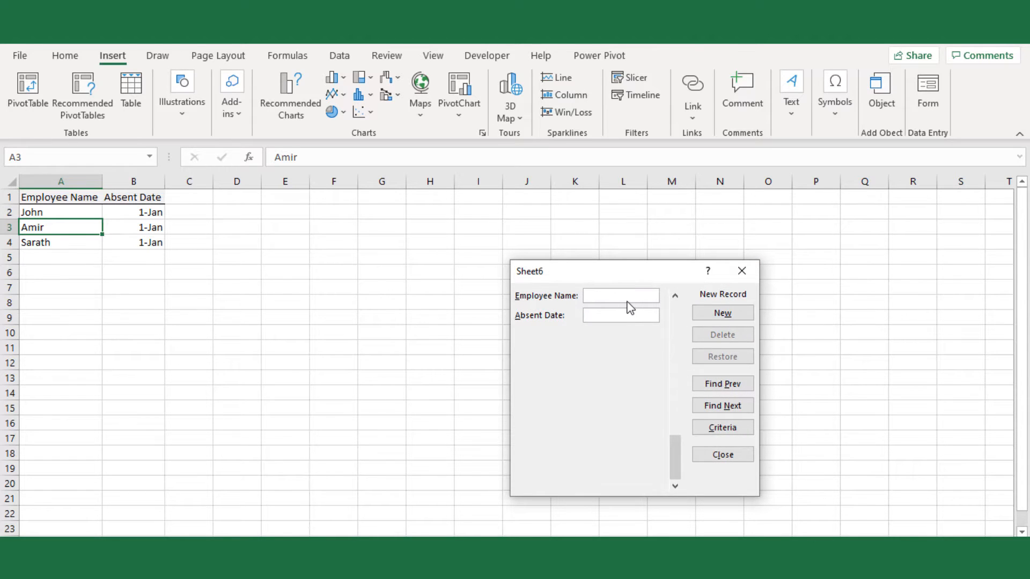
{"action": "type", "text": "Sanas"}
{"action": "key", "text": "Return"}
{"action": "type", "text": "San"}
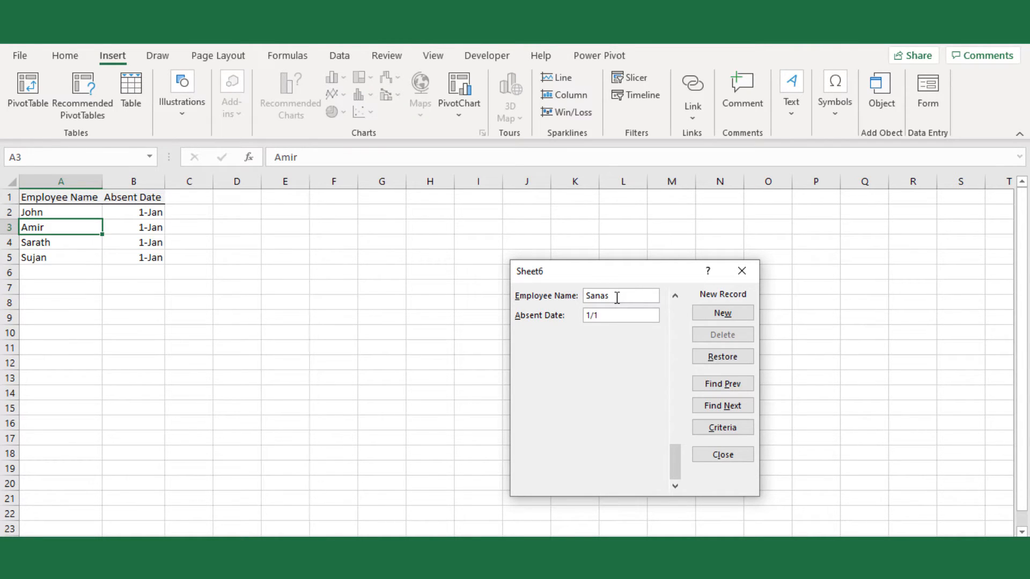
{"action": "key", "text": "Return"}
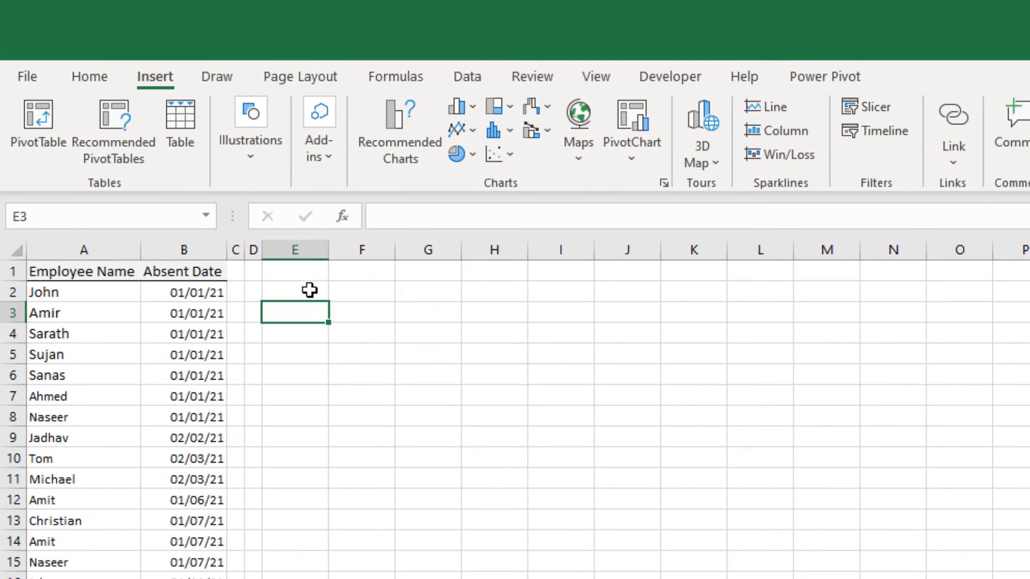
Step: Label cell E2 Start Date and enter the date 1/1/21 in F2
{"action": "left_click", "coordinate": [316, 291]}
{"action": "type", "text": "Star"}
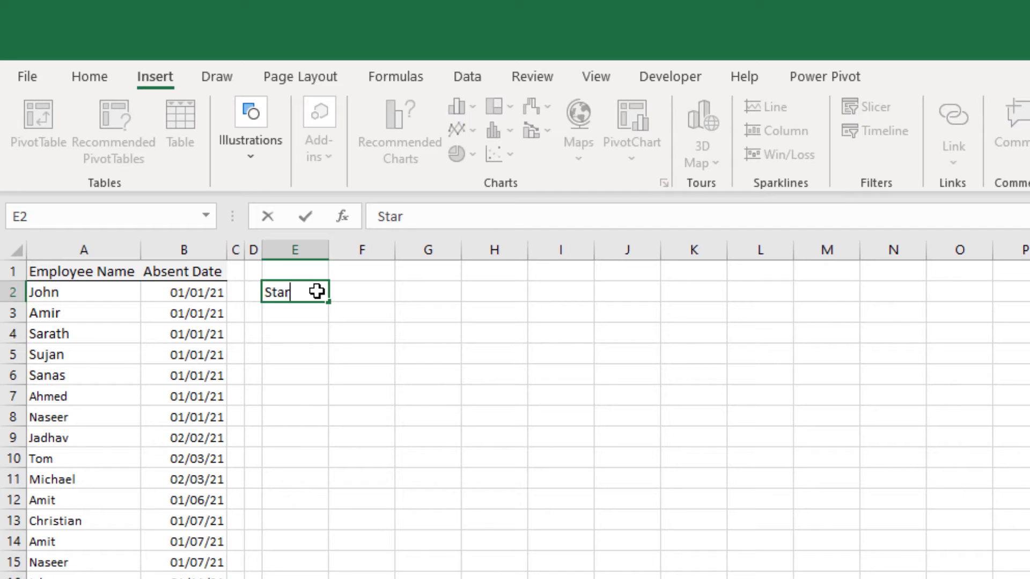
{"action": "type", "text": "t Date"}
{"action": "key", "text": "Tab"}
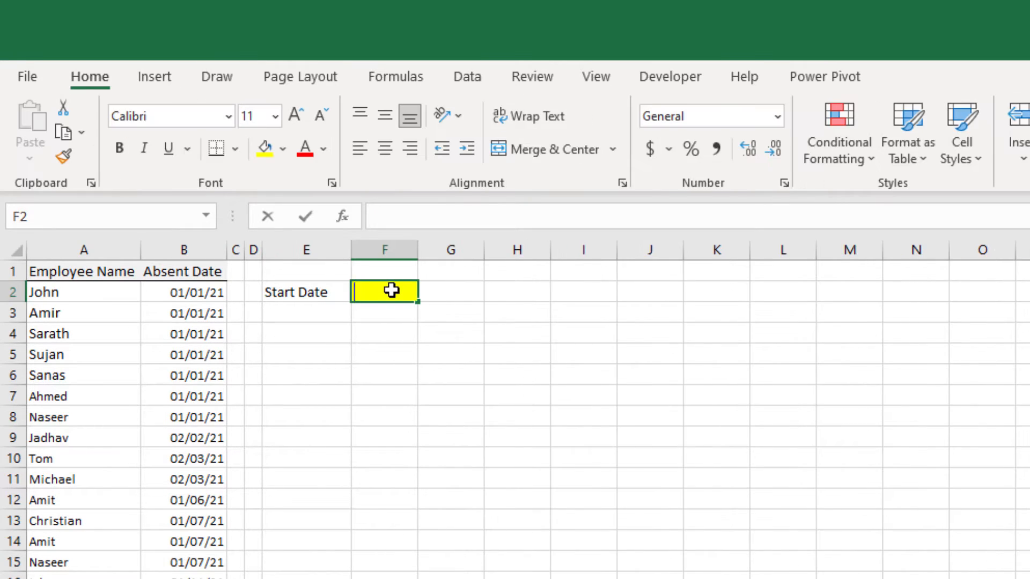
{"action": "type", "text": "1/1/21"}
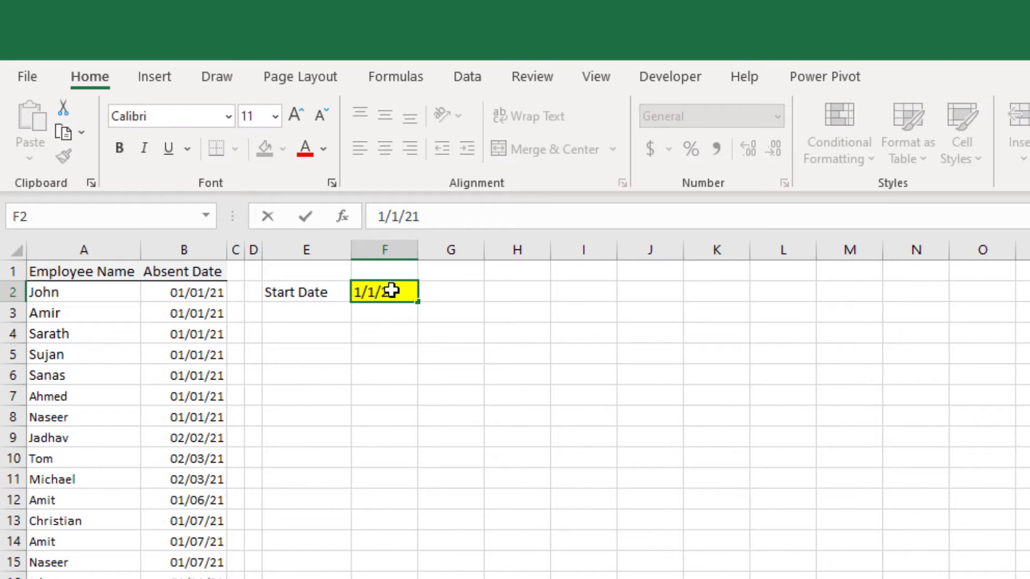
{"action": "key", "text": "Return"}
{"action": "left_click", "coordinate": [397, 338]}
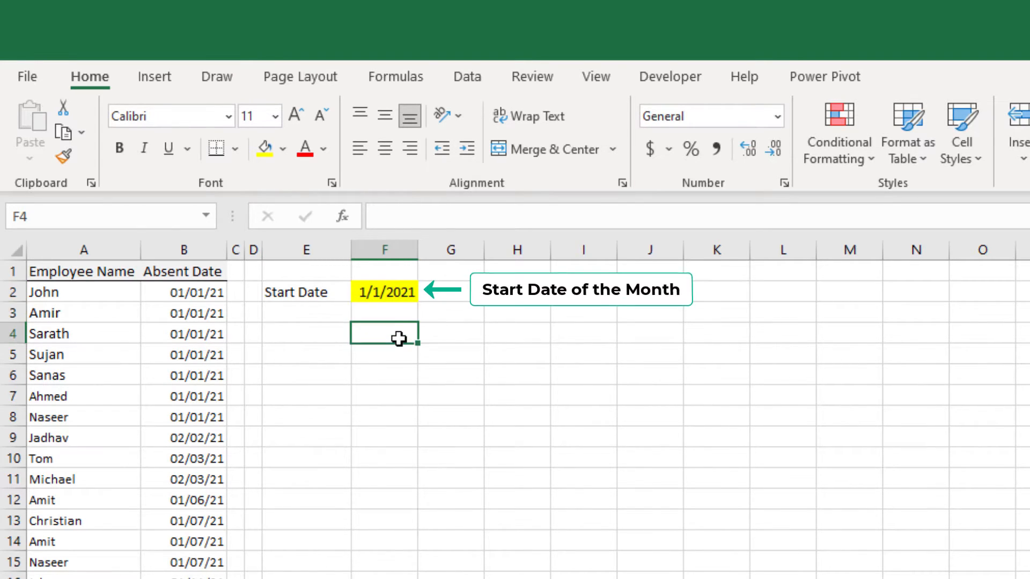
{"action": "left_click", "coordinate": [395, 295]}
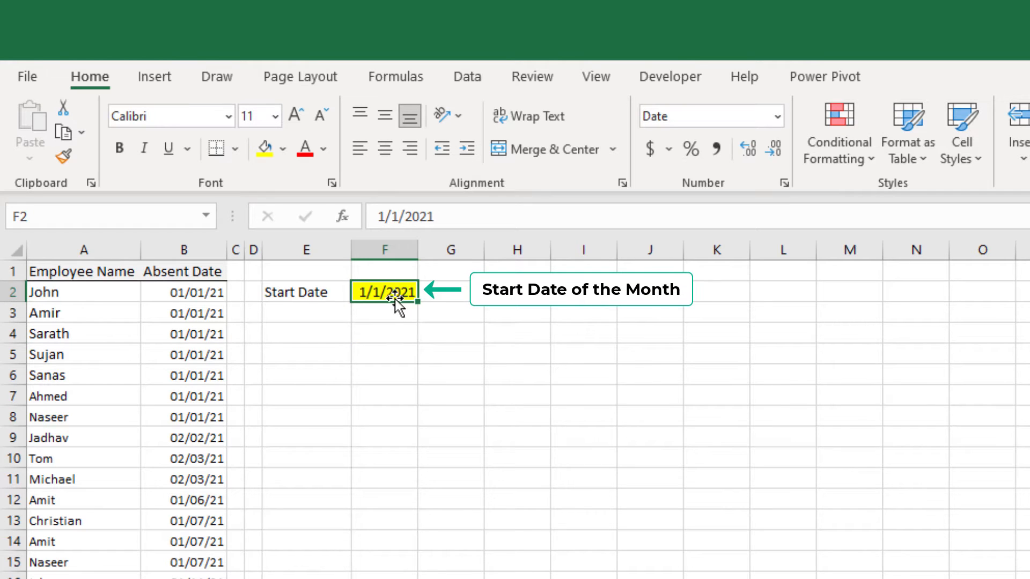
Step: Link cell F3 to the start date with the formula =F2
{"action": "left_click", "coordinate": [392, 316]}
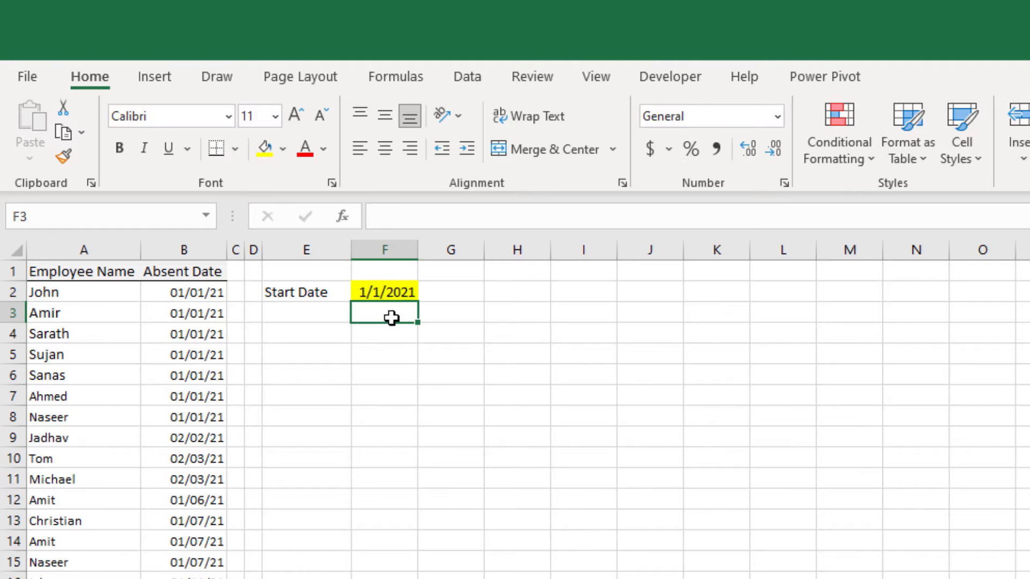
{"action": "type", "text": "="}
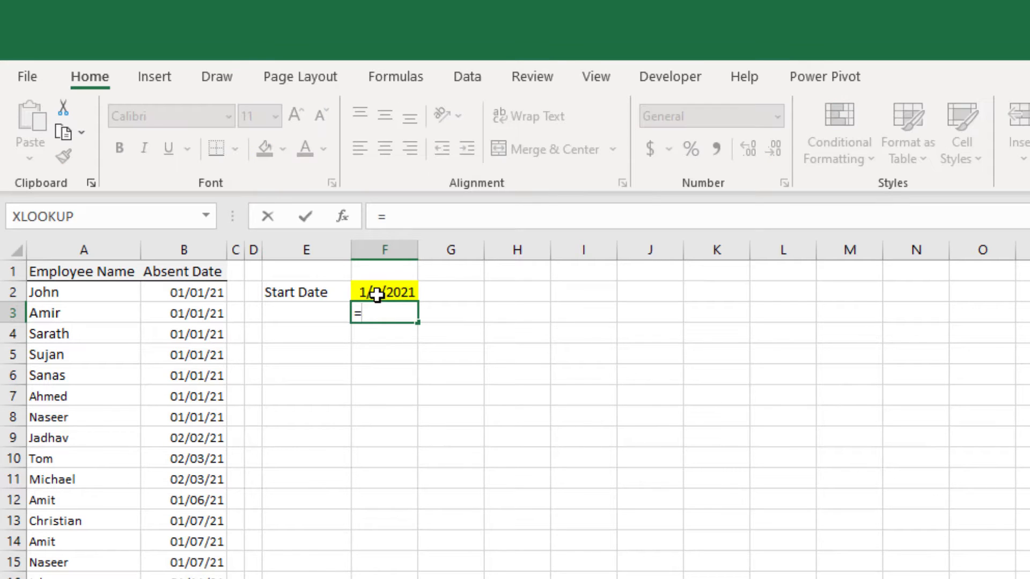
{"action": "left_click", "coordinate": [375, 293]}
{"action": "key", "text": "Return"}
Step: Calculate the following day in cell G3 with the formula =F3+1
{"action": "left_click", "coordinate": [436, 315]}
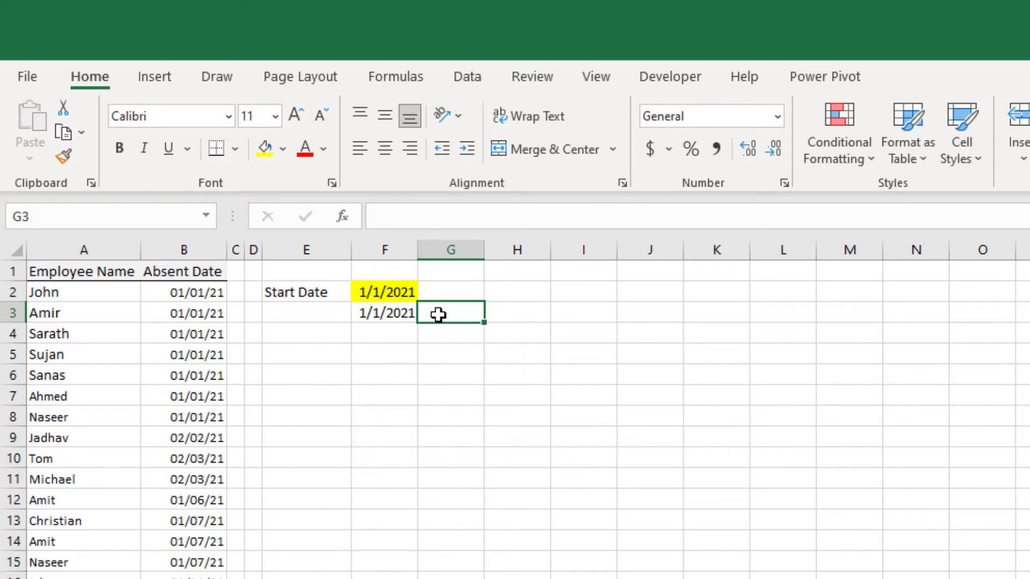
{"action": "type", "text": "="}
{"action": "left_click", "coordinate": [399, 311]}
{"action": "type", "text": "+1"}
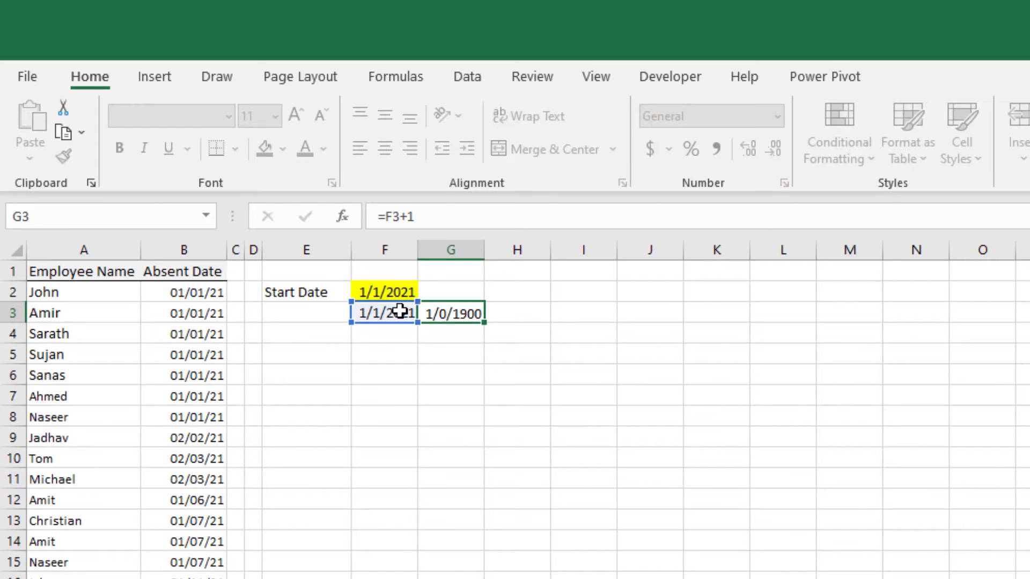
{"action": "key", "text": "Return"}
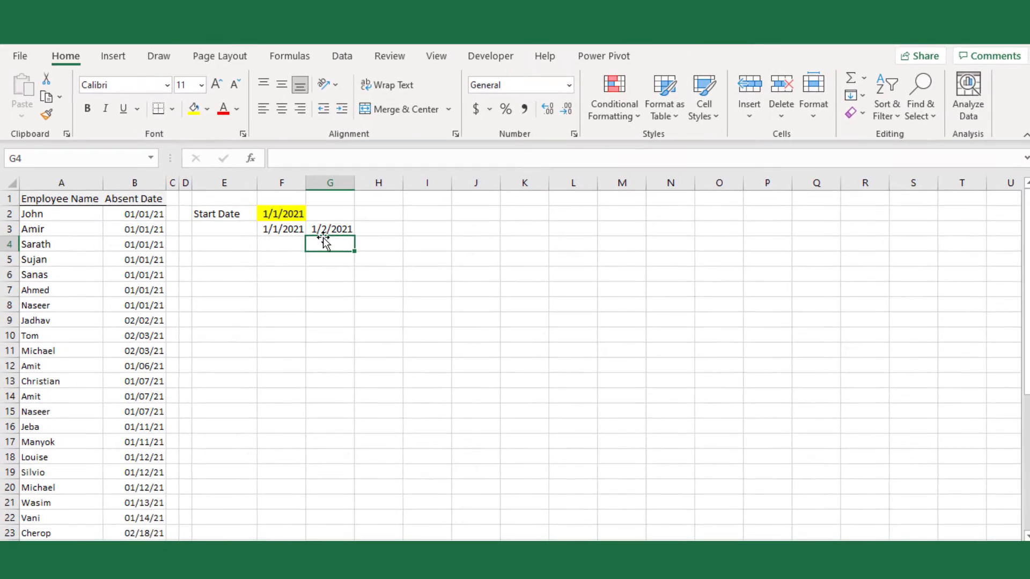
Step: Fill the next-day formula from G3 across row 3 through AJ3 to cover the whole month
{"action": "left_click", "coordinate": [461, 316]}
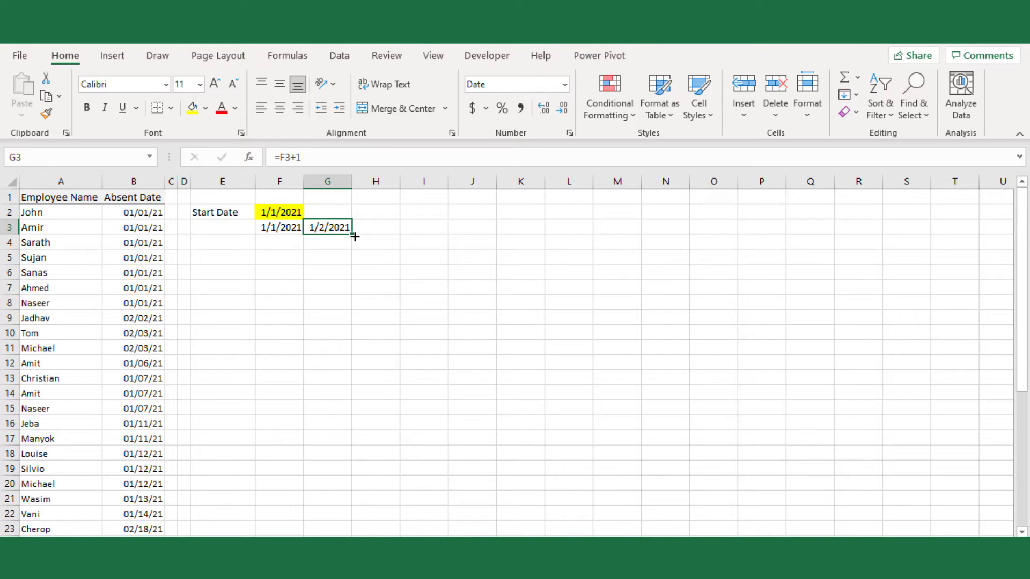
{"action": "left_click_drag", "start_coordinate": [355, 236], "coordinate": [992, 212]}
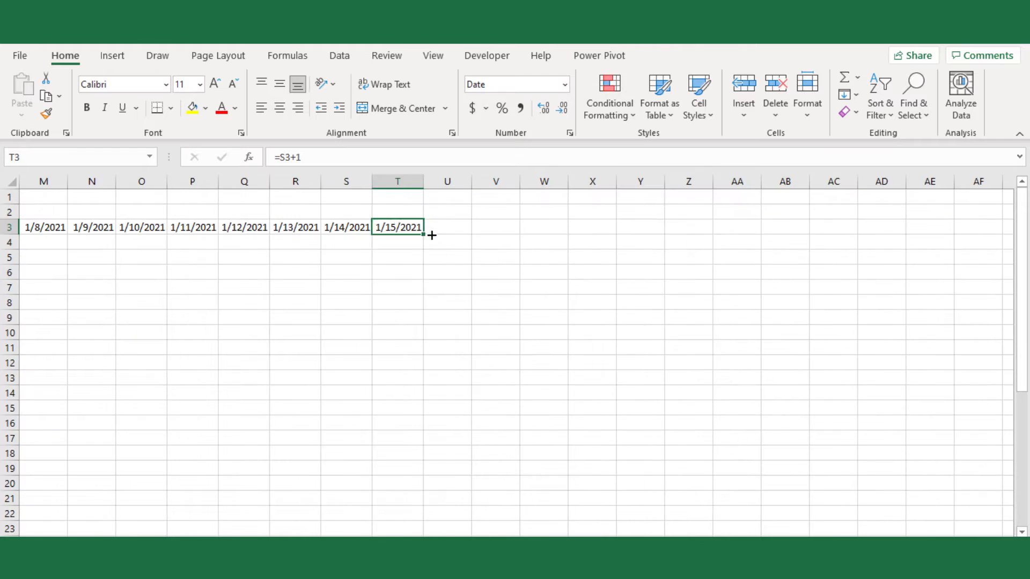
{"action": "left_click_drag", "start_coordinate": [429, 234], "coordinate": [295, 233]}
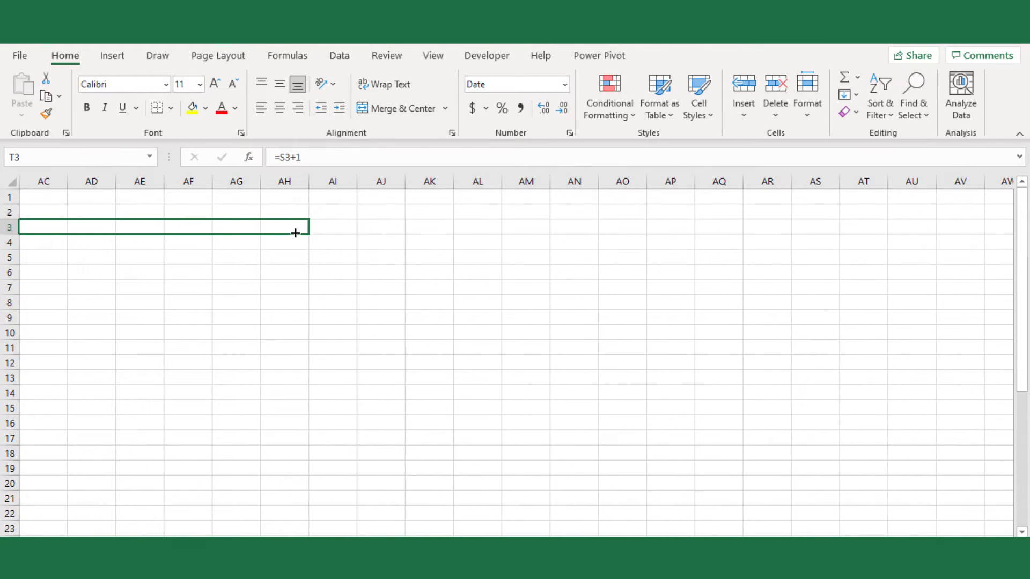
{"action": "left_click_drag", "start_coordinate": [311, 235], "coordinate": [398, 227]}
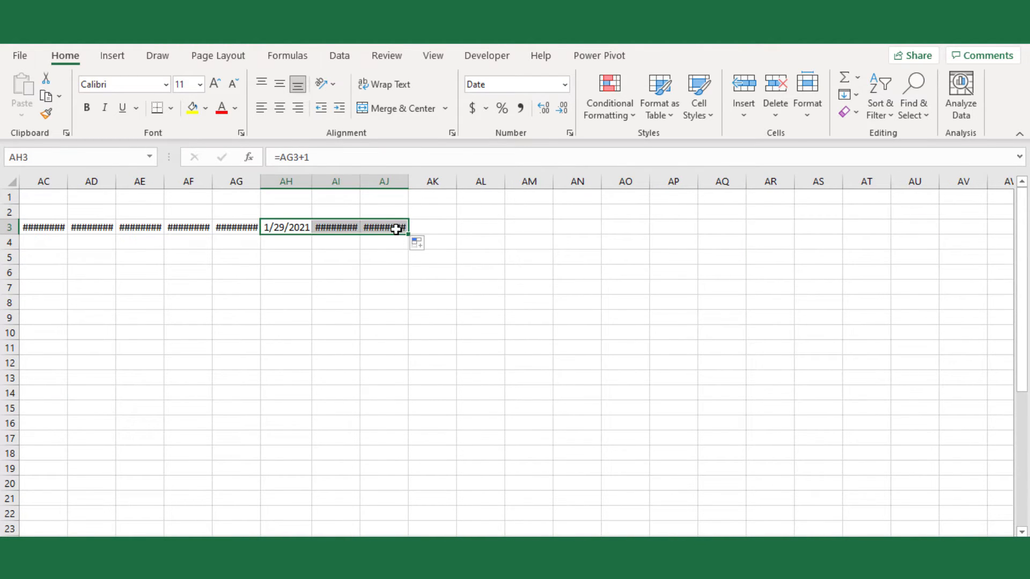
Step: Apply the custom number format dd to the dates in F3:AJ3
{"action": "left_click", "coordinate": [397, 227]}
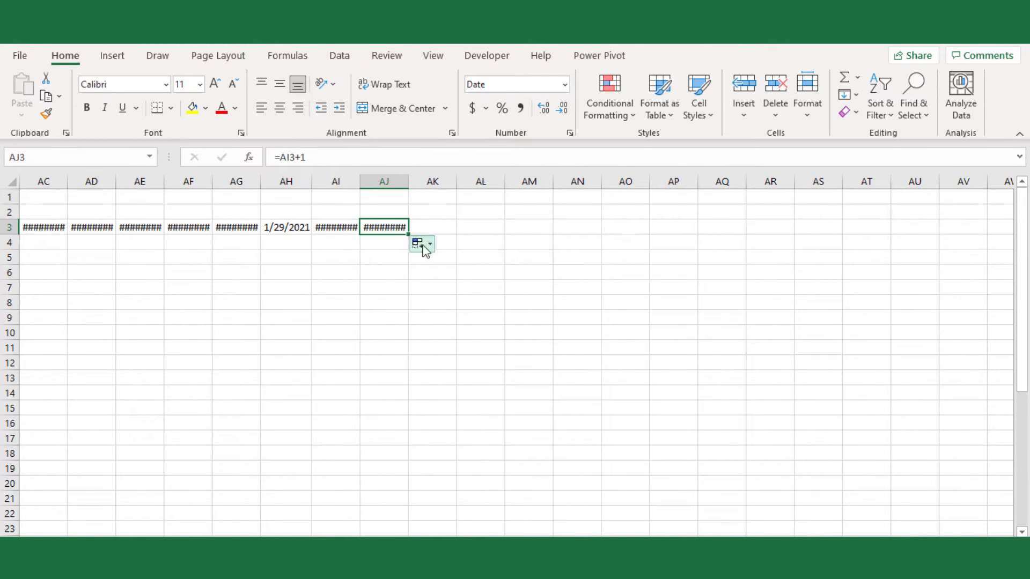
{"action": "scroll", "coordinate": [603, 514], "scroll_direction": "left", "scroll_amount": 10}
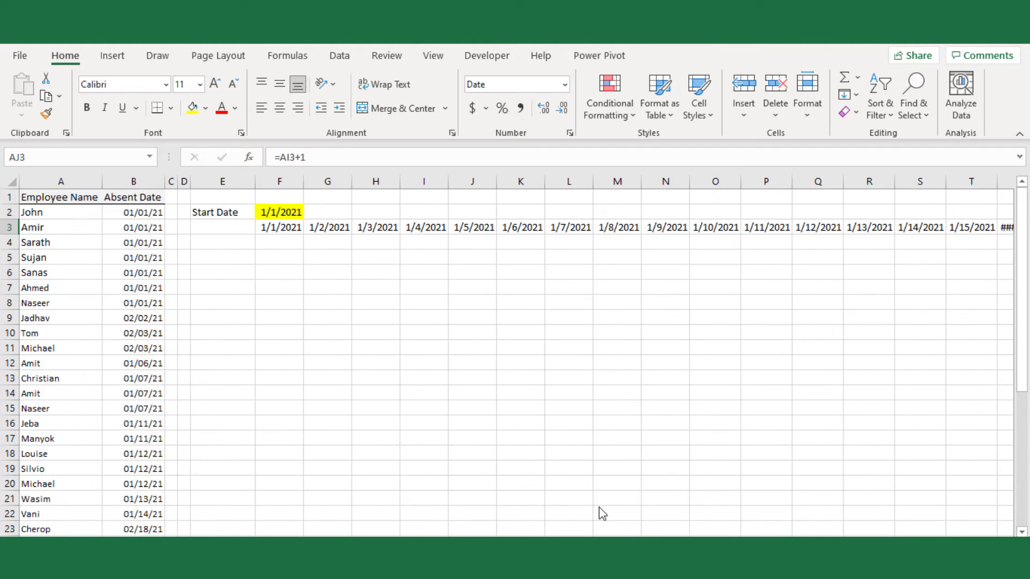
{"action": "left_click", "coordinate": [283, 233], "text": "shift"}
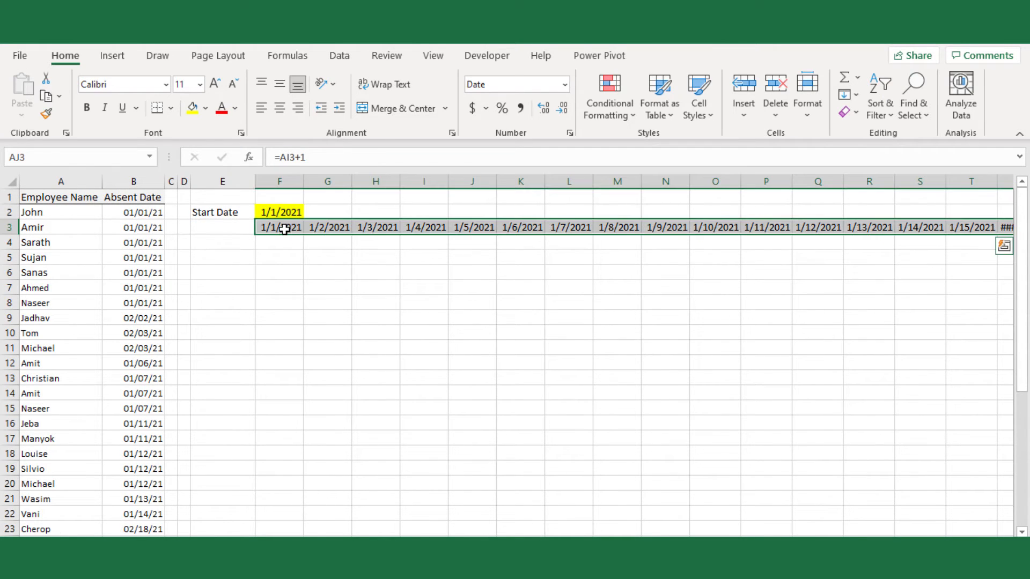
{"action": "right_click", "coordinate": [283, 232]}
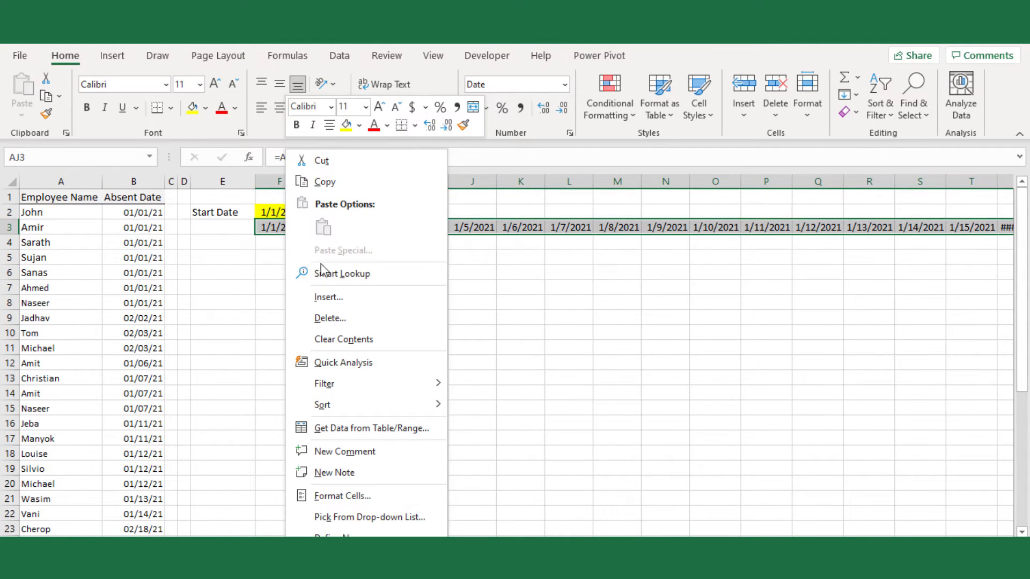
{"action": "left_click", "coordinate": [345, 494]}
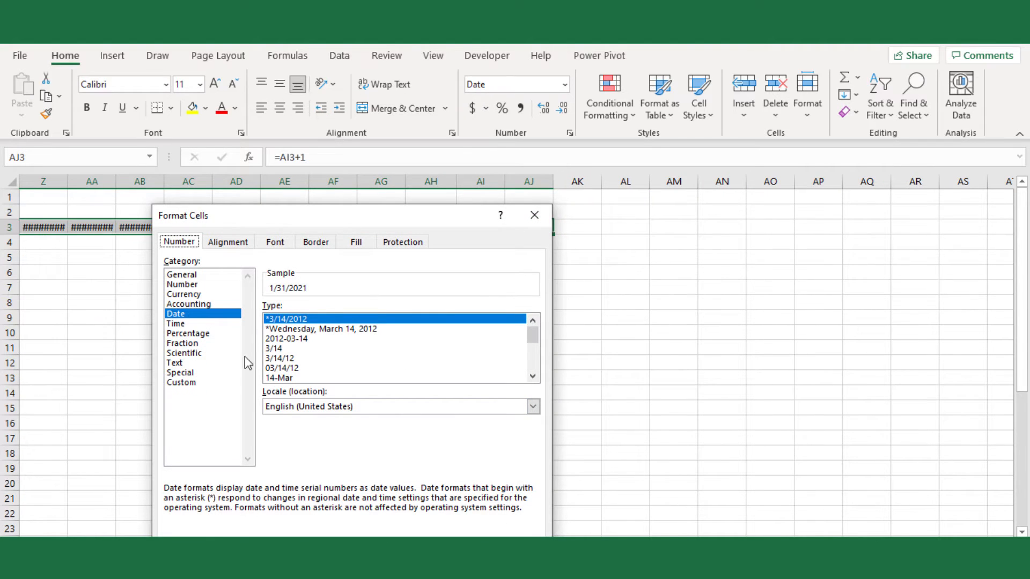
{"action": "left_click", "coordinate": [203, 382]}
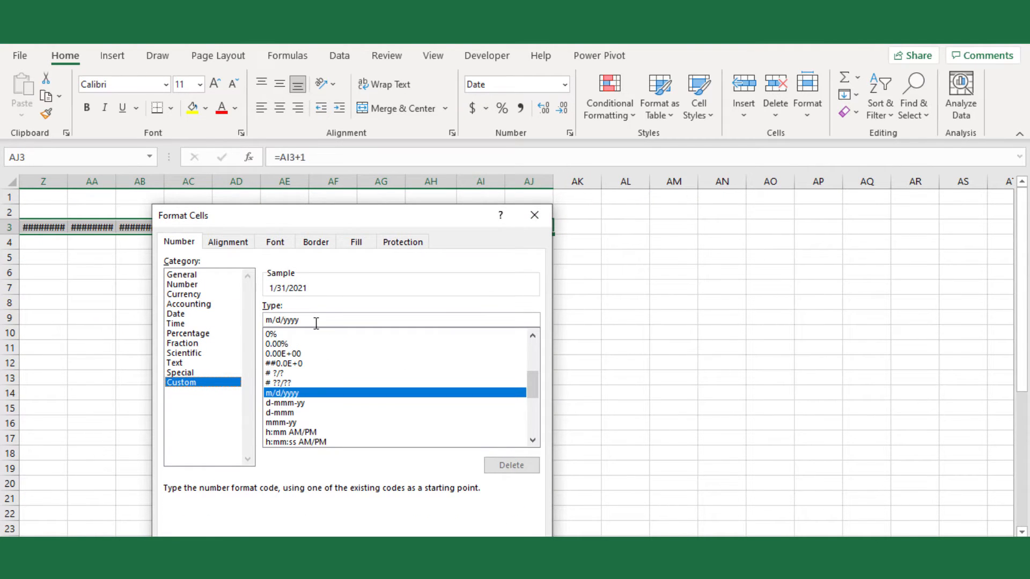
{"action": "left_click_drag", "start_coordinate": [301, 322], "coordinate": [217, 321]}
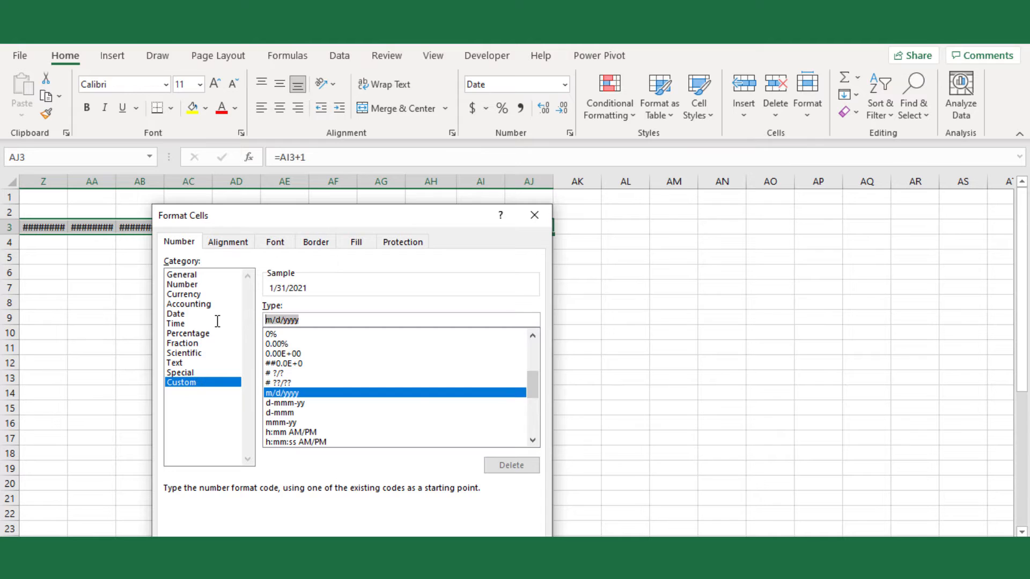
{"action": "type", "text": "dd"}
{"action": "key", "text": "Return"}
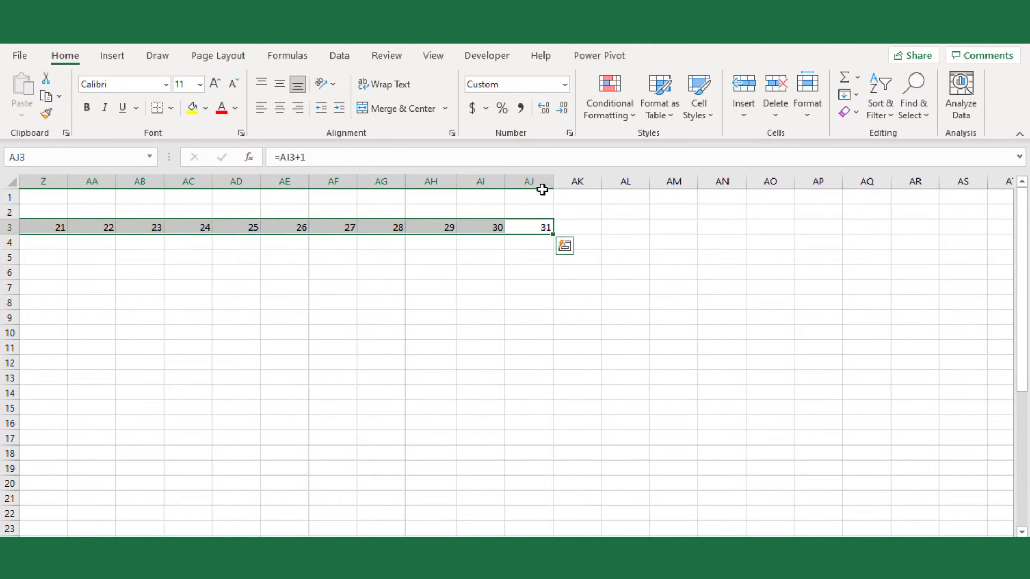
Step: Narrow columns F through AJ to suit the two-digit day numbers
{"action": "left_click_drag", "start_coordinate": [539, 185], "coordinate": [144, 196]}
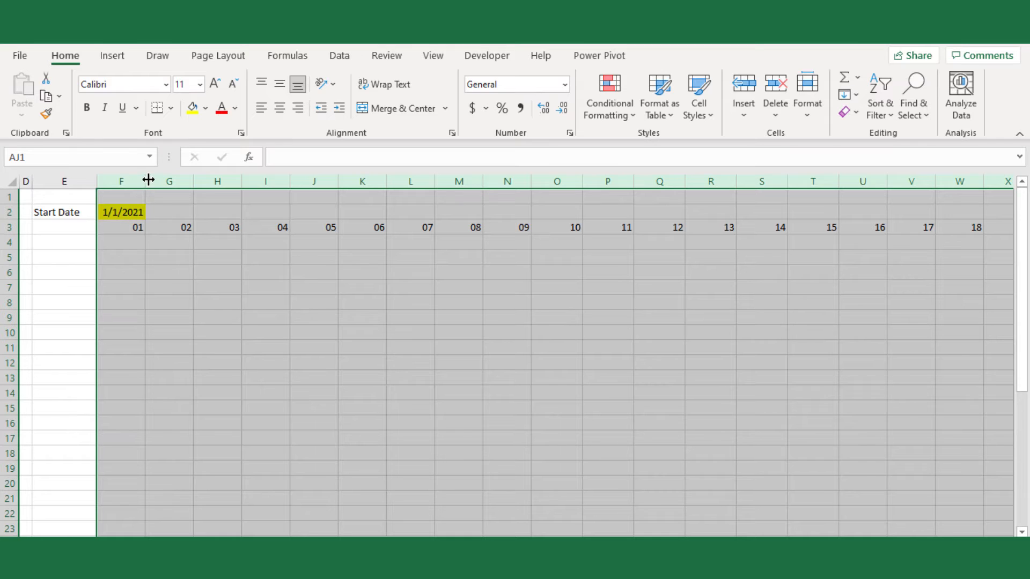
{"action": "double_click", "coordinate": [149, 175]}
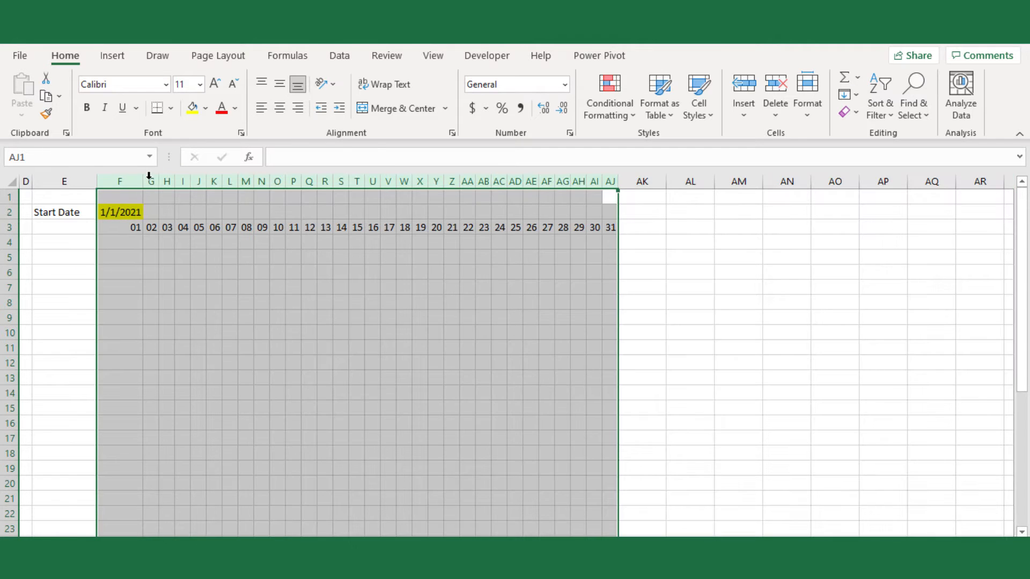
{"action": "left_click", "coordinate": [156, 279]}
{"action": "key", "text": "ctrl+z"}
Step: Give the day row F3:AJ3 a dark gray fill and white font color
{"action": "left_click_drag", "start_coordinate": [717, 225], "coordinate": [111, 226]}
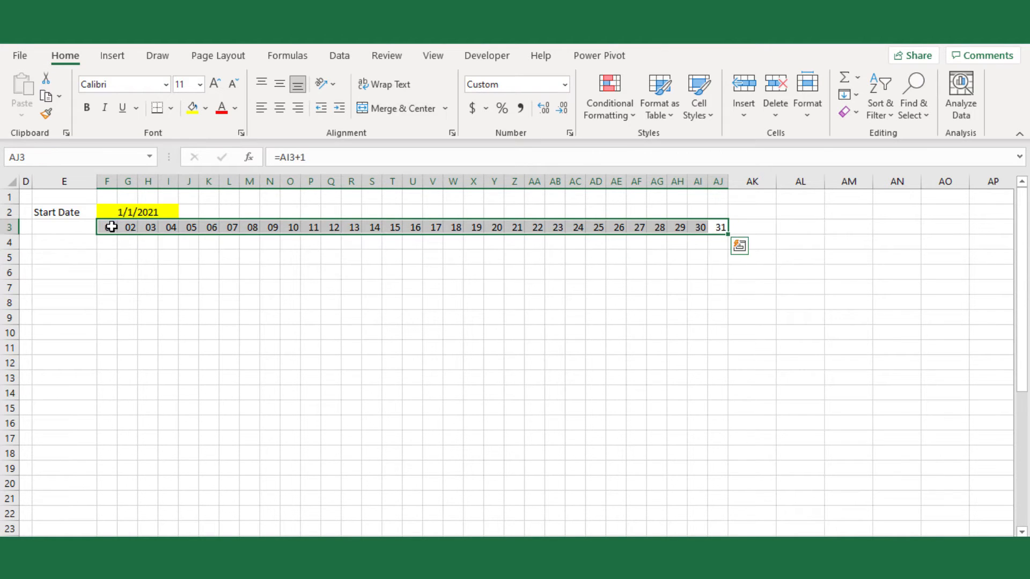
{"action": "left_click", "coordinate": [205, 108]}
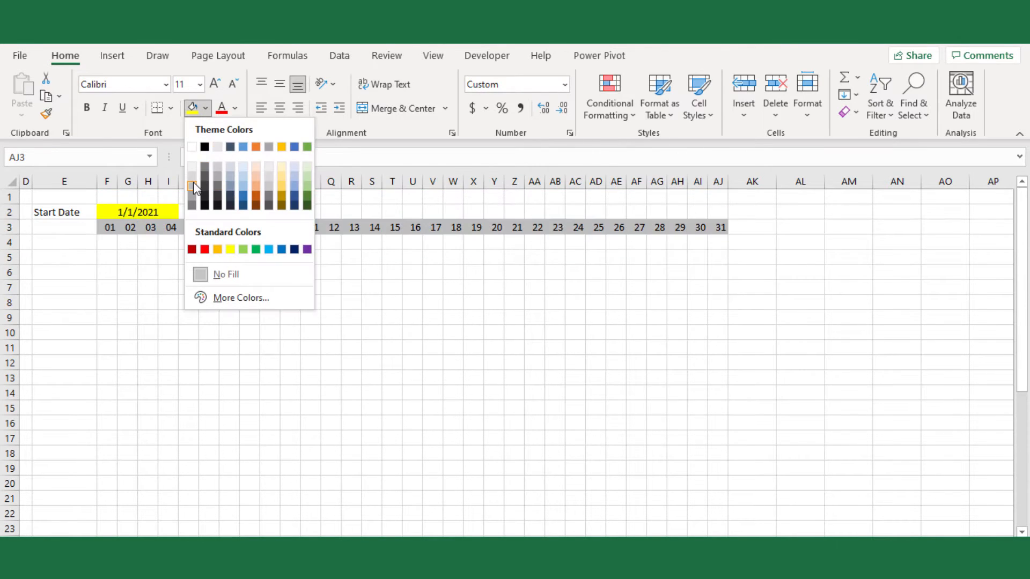
{"action": "left_click", "coordinate": [203, 166]}
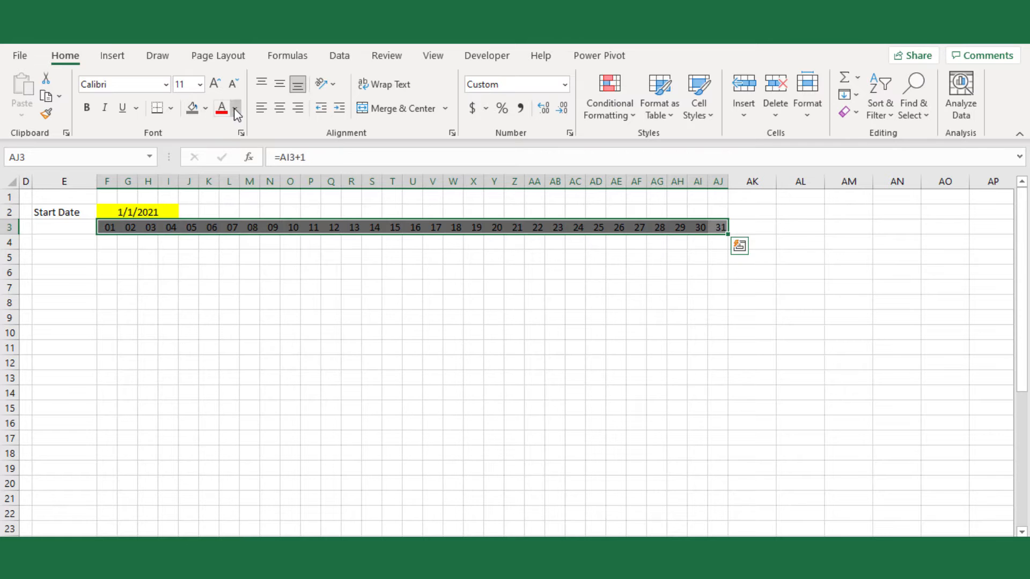
{"action": "left_click", "coordinate": [234, 108]}
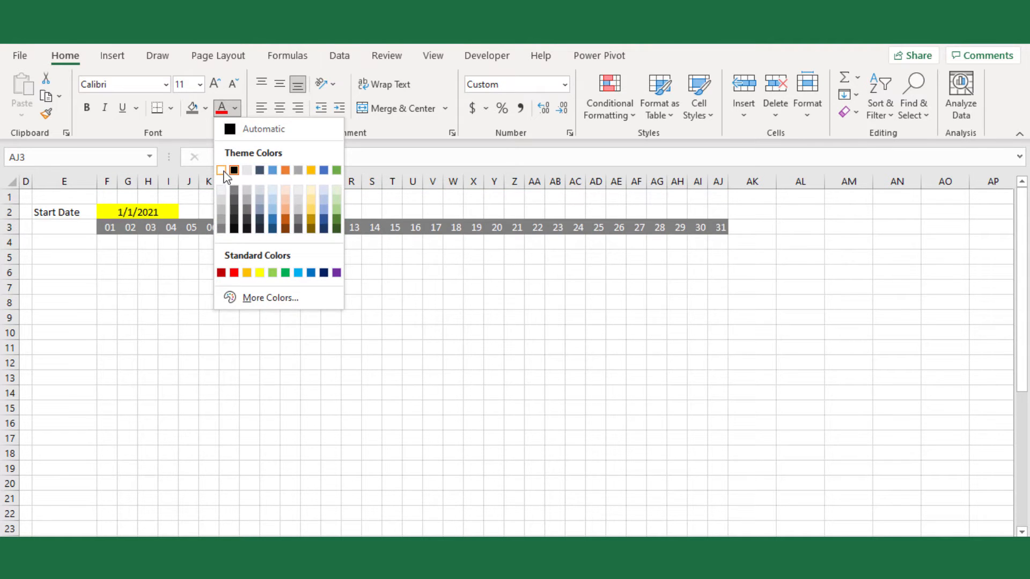
{"action": "left_click", "coordinate": [222, 170]}
{"action": "left_click", "coordinate": [528, 421]}
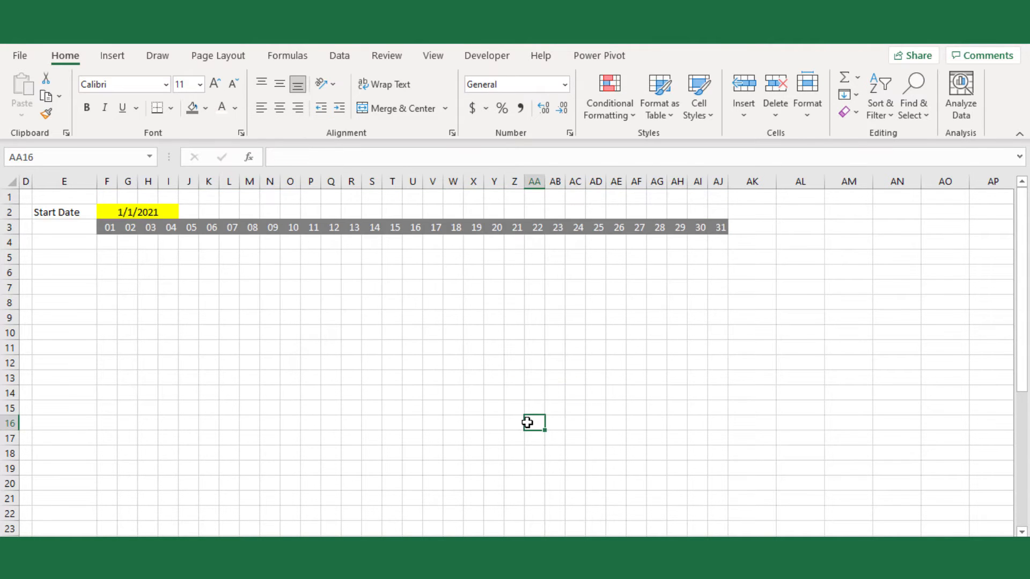
Step: Set the start date in F2 to 2/1/2021 and check the last three dates in AH3:AJ3
{"action": "type", "text": "2"}
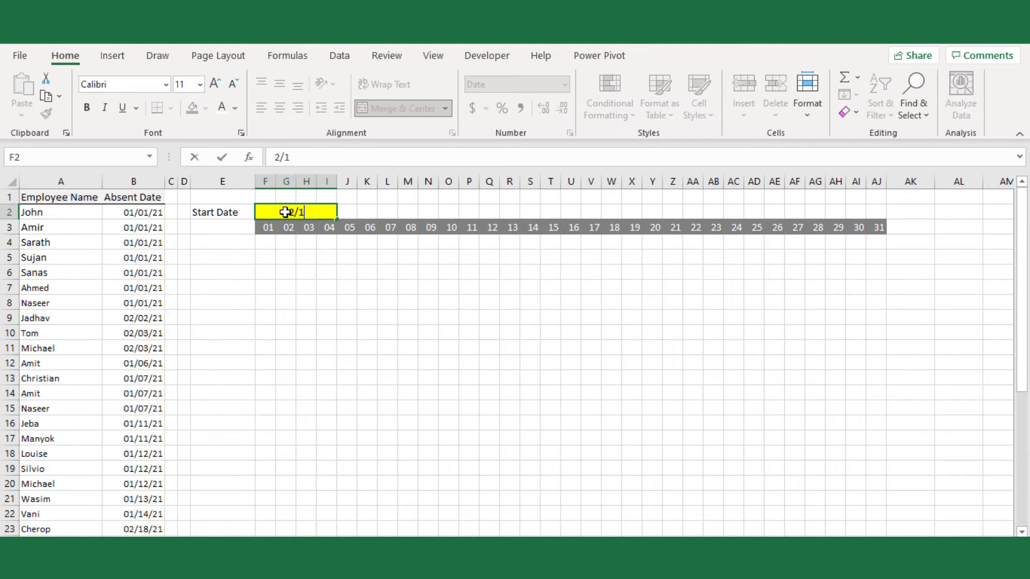
{"action": "type", "text": "/1"}
{"action": "key", "text": "Return"}
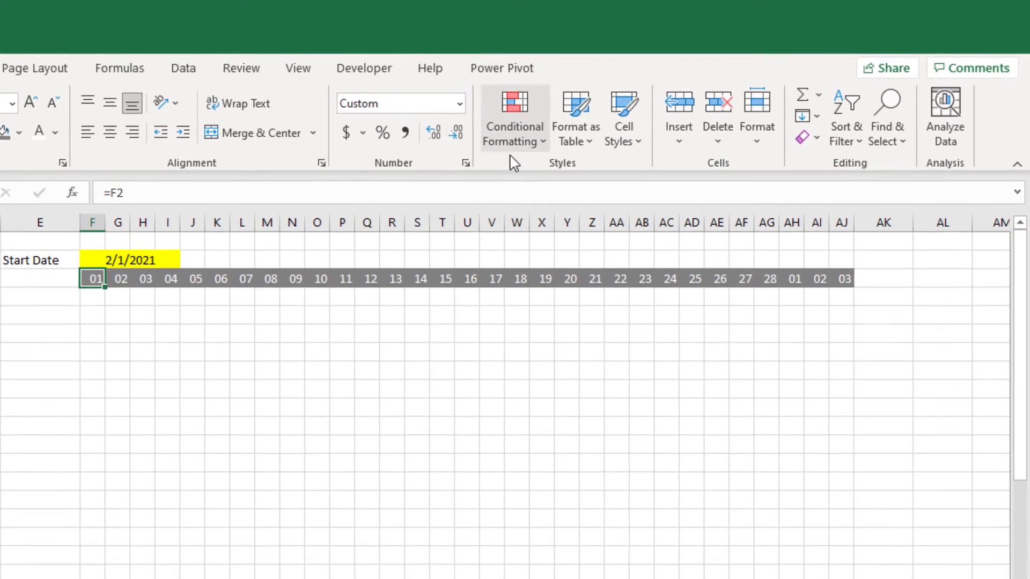
{"action": "left_click_drag", "start_coordinate": [791, 283], "coordinate": [839, 283]}
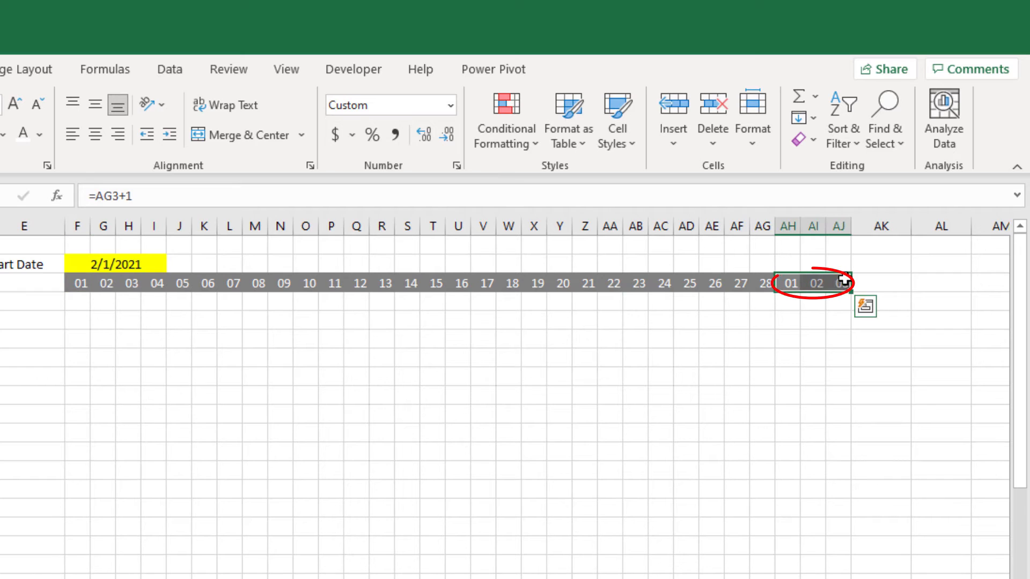
{"action": "left_click", "coordinate": [739, 289]}
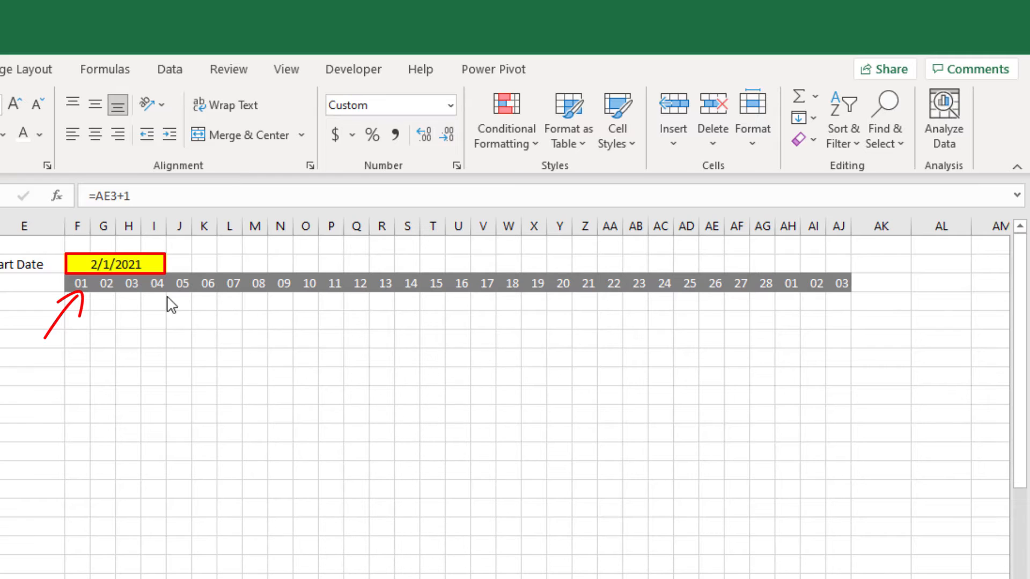
Step: Change the next-day formula in G3 to =IF(F3=EOMONTH($F$2,0),"",F3+1) so dates stop at month end
{"action": "left_click", "coordinate": [107, 286]}
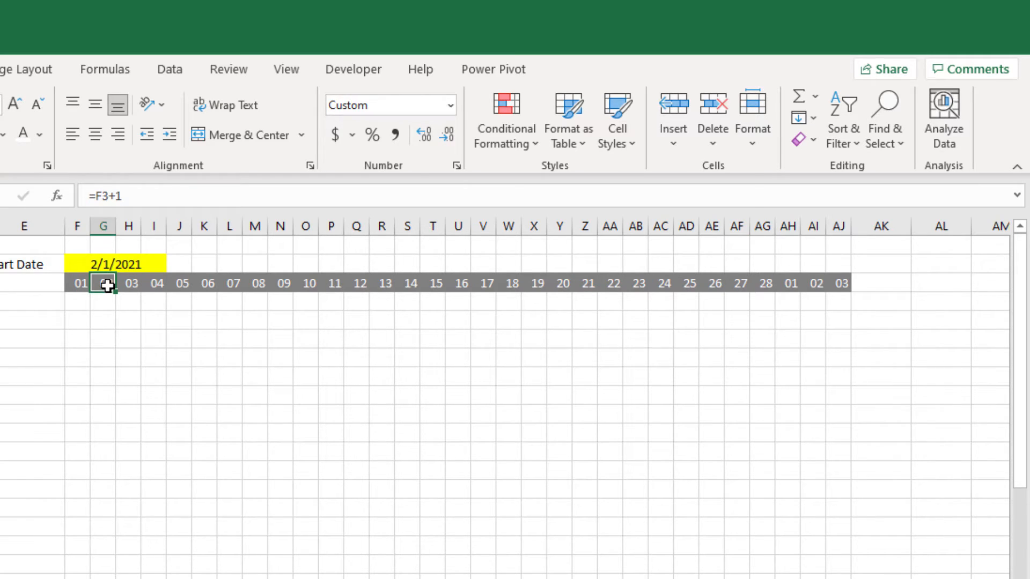
{"action": "left_click", "coordinate": [98, 195]}
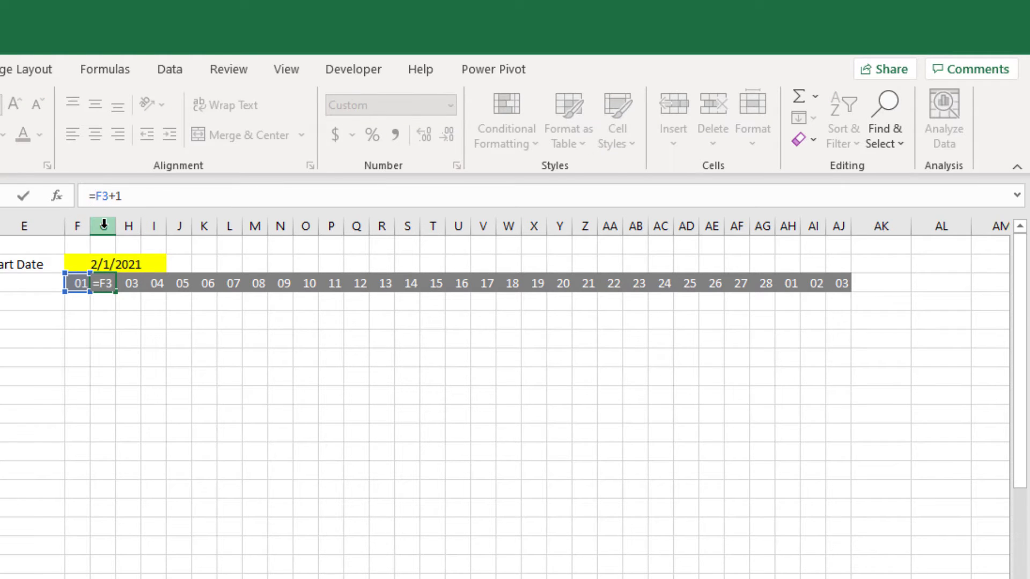
{"action": "type", "text": "IF("}
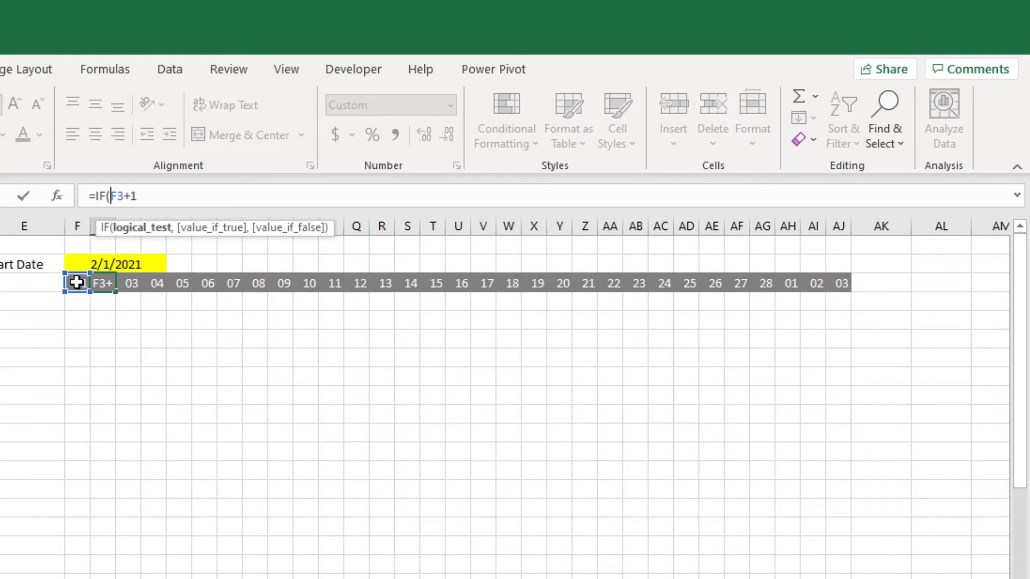
{"action": "left_click", "coordinate": [75, 283]}
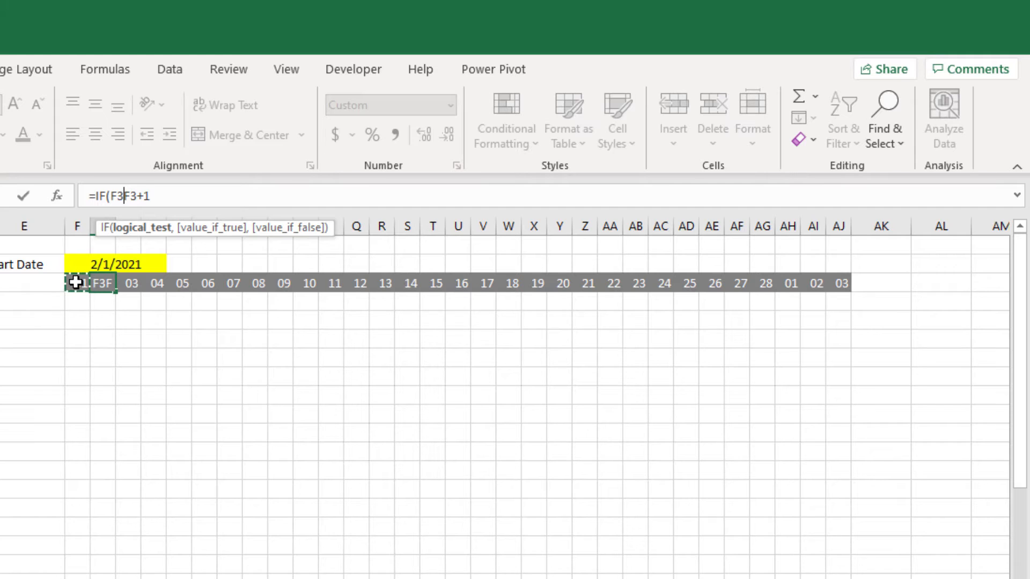
{"action": "type", "text": "="}
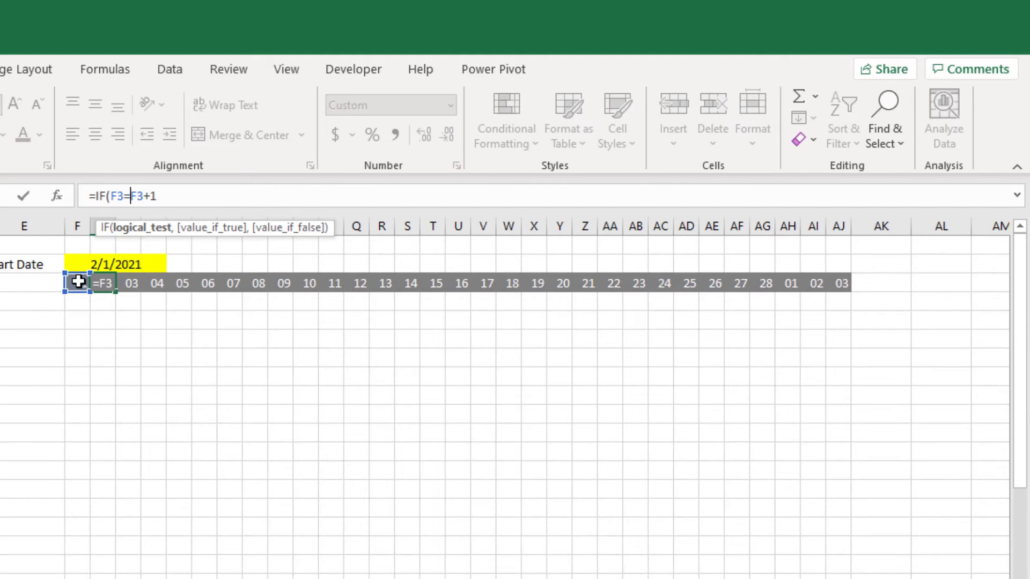
{"action": "type", "text": "EOMONTH("}
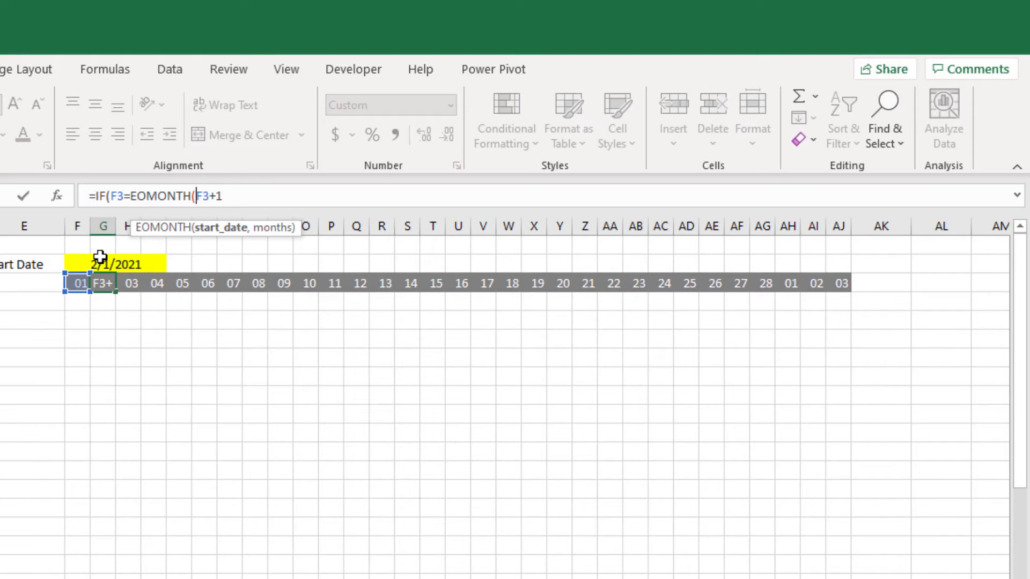
{"action": "left_click", "coordinate": [101, 258]}
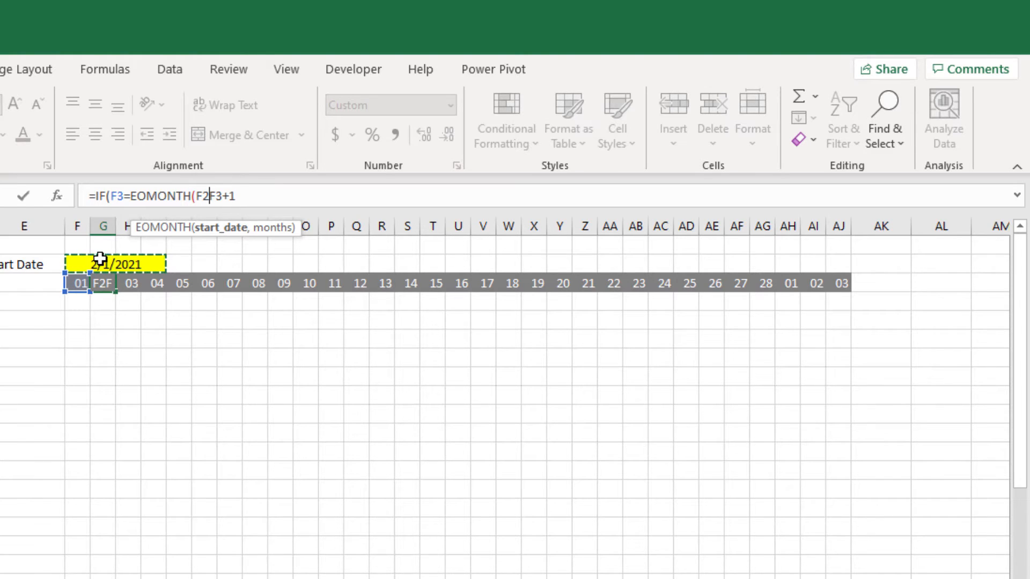
{"action": "key", "text": "F4"}
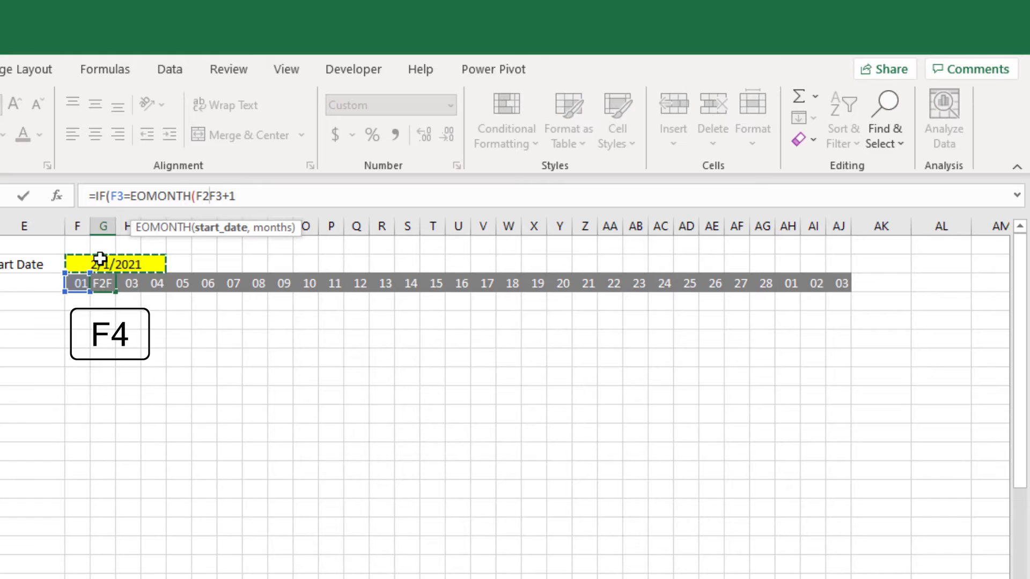
{"action": "type", "text": ","}
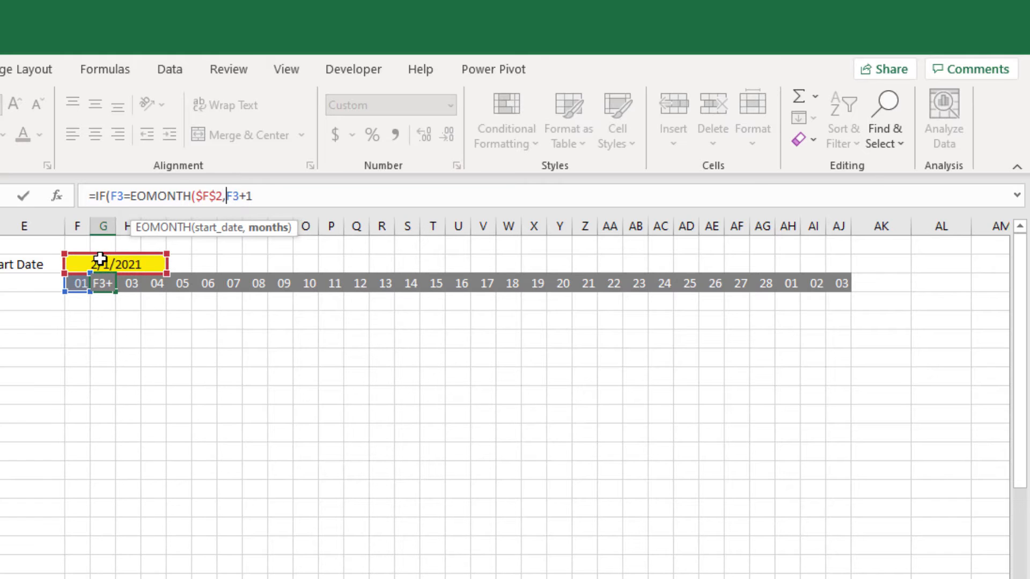
{"action": "type", "text": "0)"}
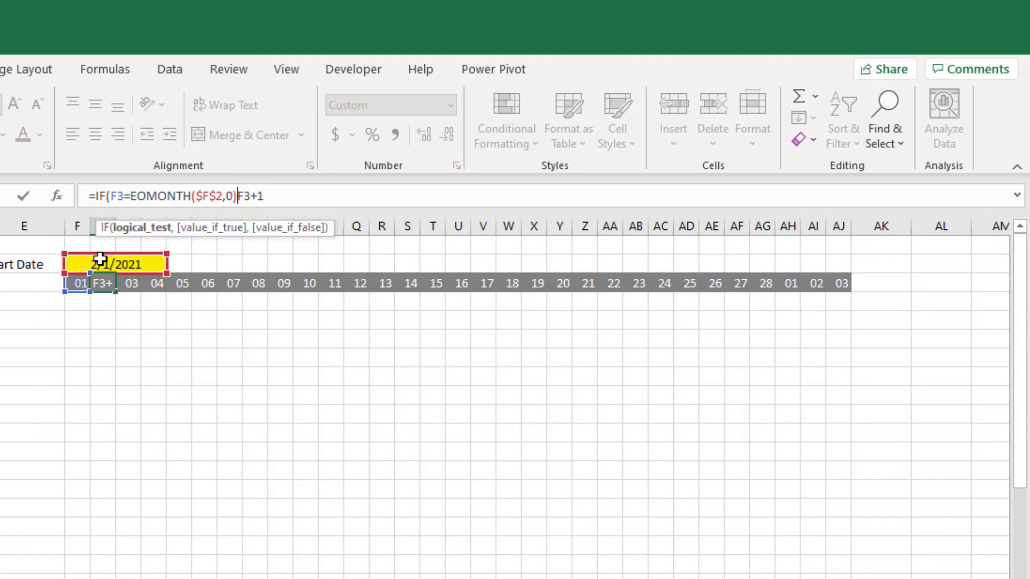
{"action": "type", "text": ","}
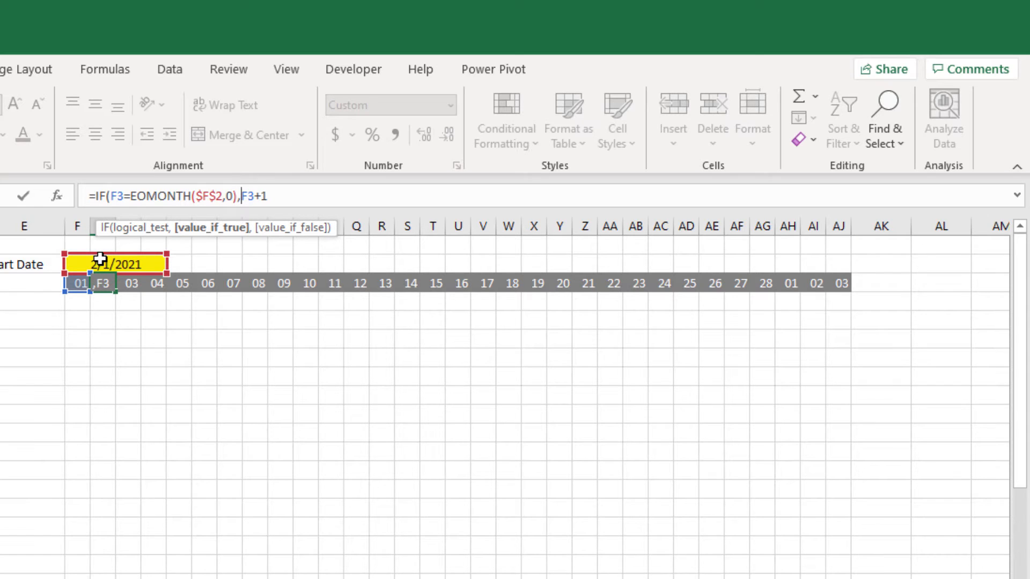
{"action": "type", "text": "\"\","}
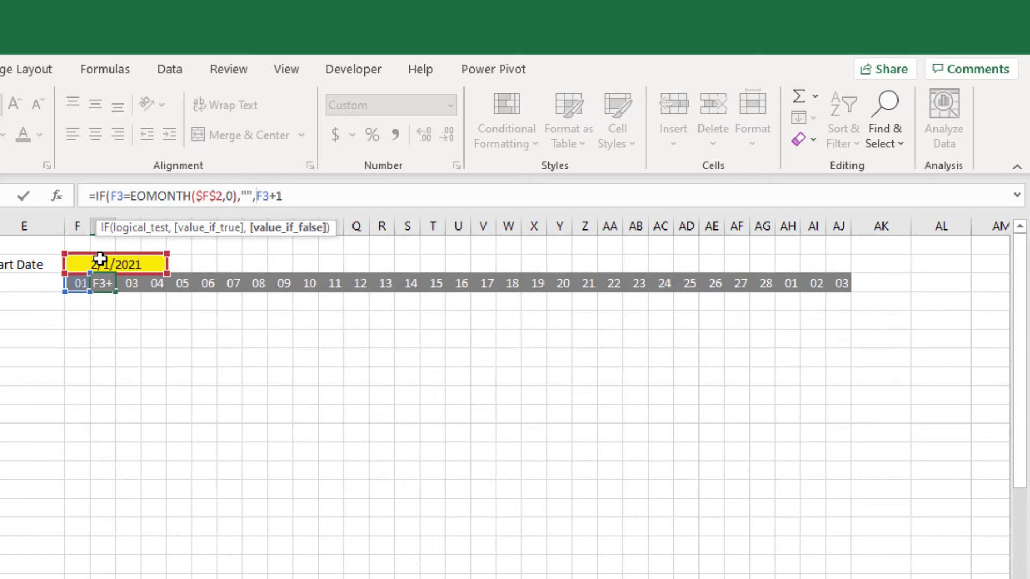
{"action": "type", "text": "F3+1)"}
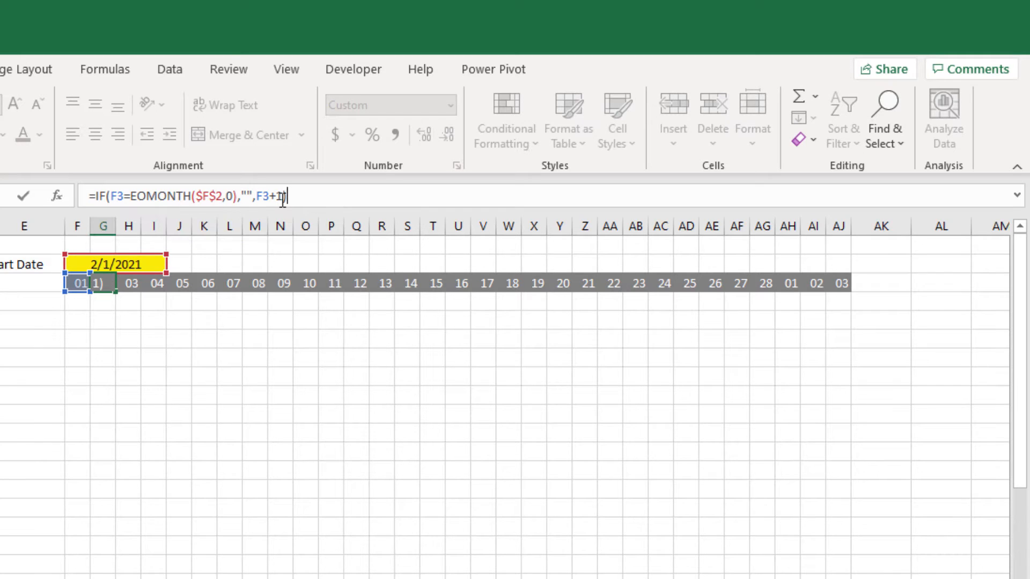
{"action": "key", "text": "Return"}
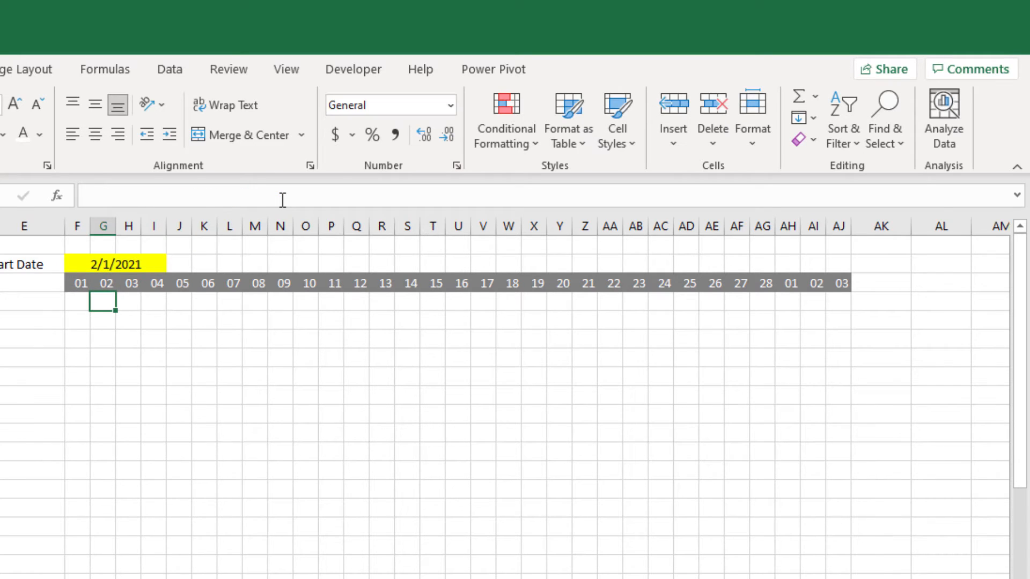
Step: Fill the month-end formula from G3 across row 3 through AJ3
{"action": "left_click", "coordinate": [118, 286]}
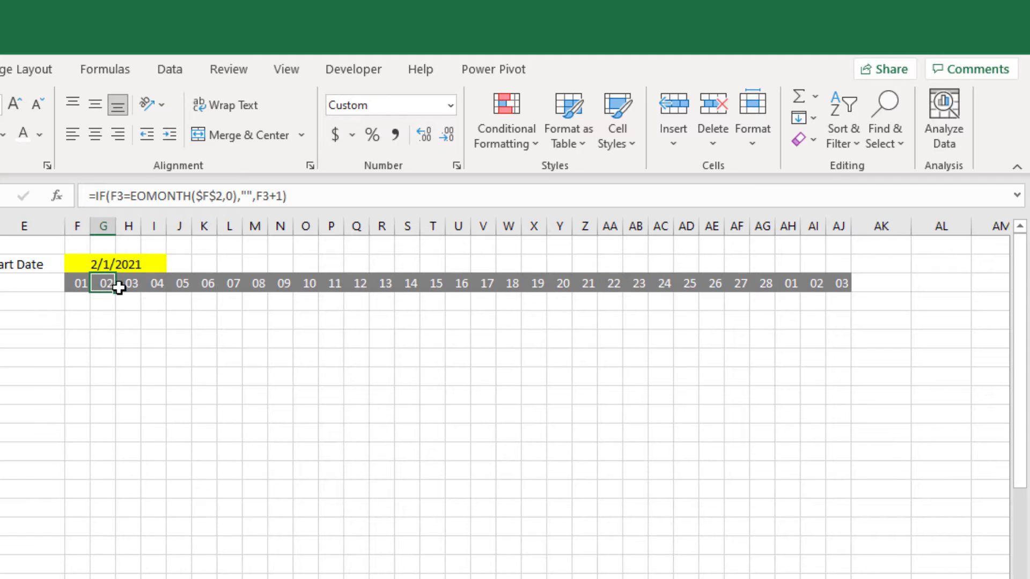
{"action": "left_click_drag", "start_coordinate": [118, 291], "coordinate": [840, 289]}
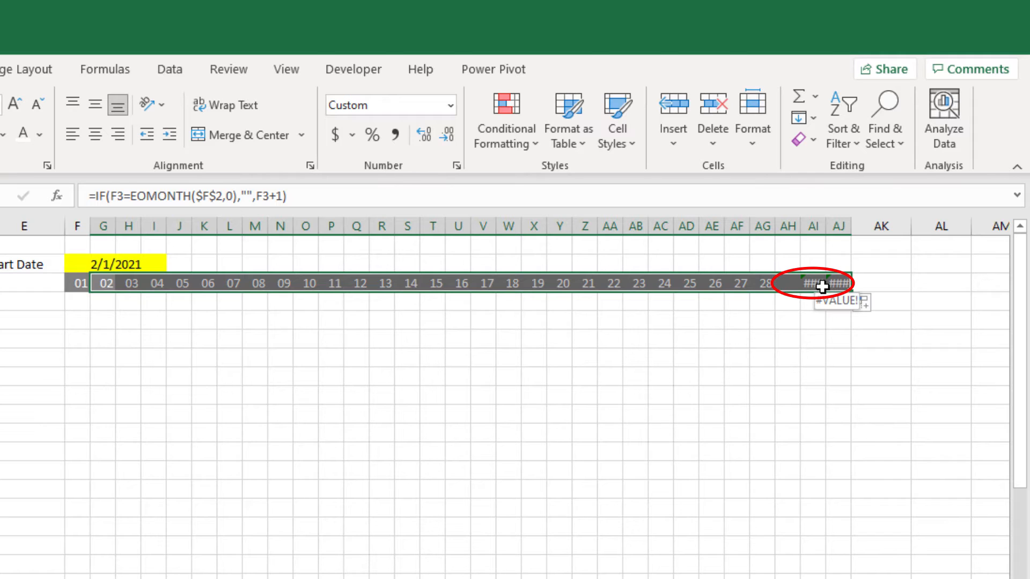
Step: Inspect the formulas in the last day cells of row 3, AG3 through AJ3
{"action": "left_click", "coordinate": [822, 286]}
{"action": "left_click", "coordinate": [838, 283]}
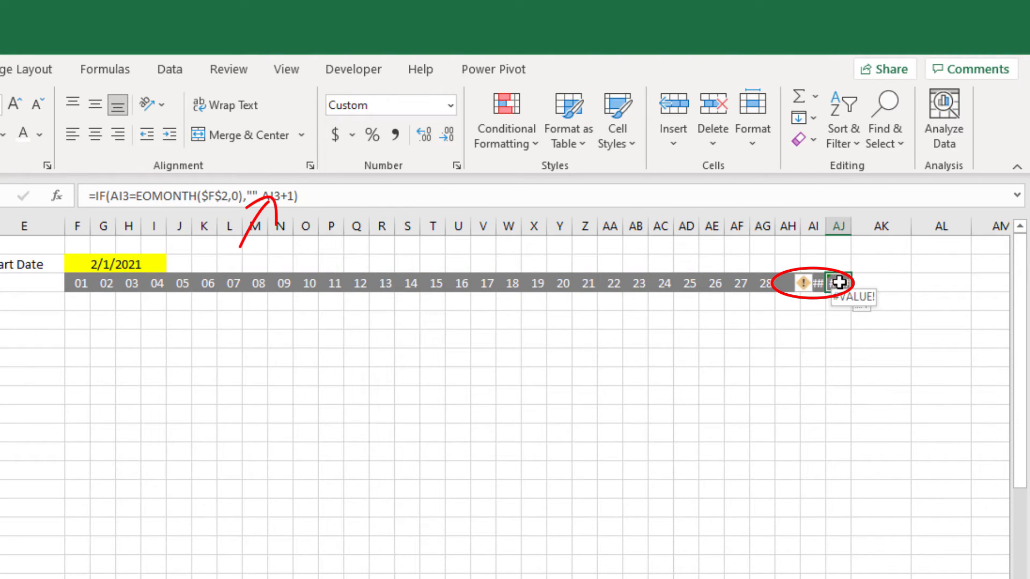
{"action": "left_click", "coordinate": [771, 284]}
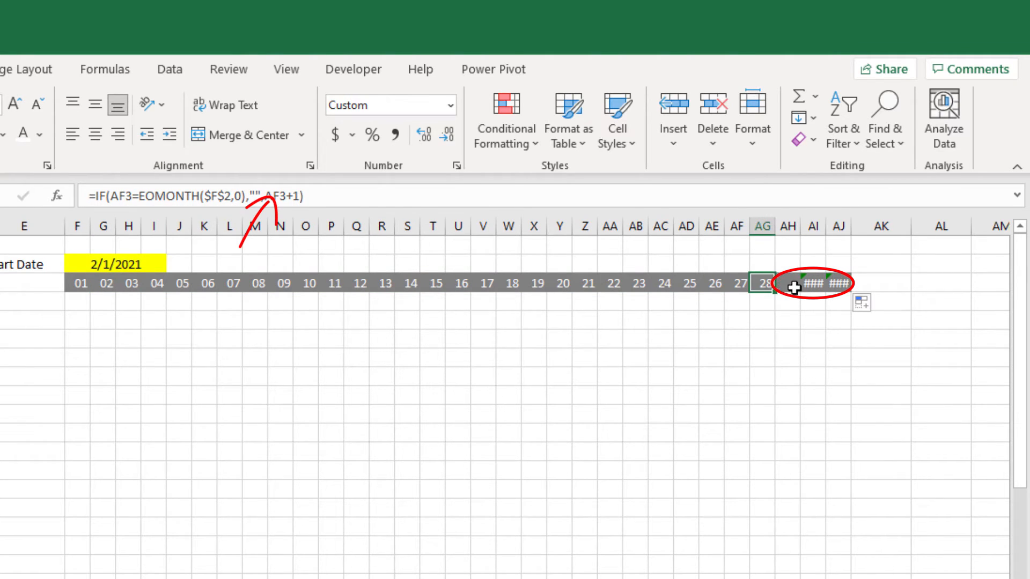
{"action": "left_click", "coordinate": [793, 287]}
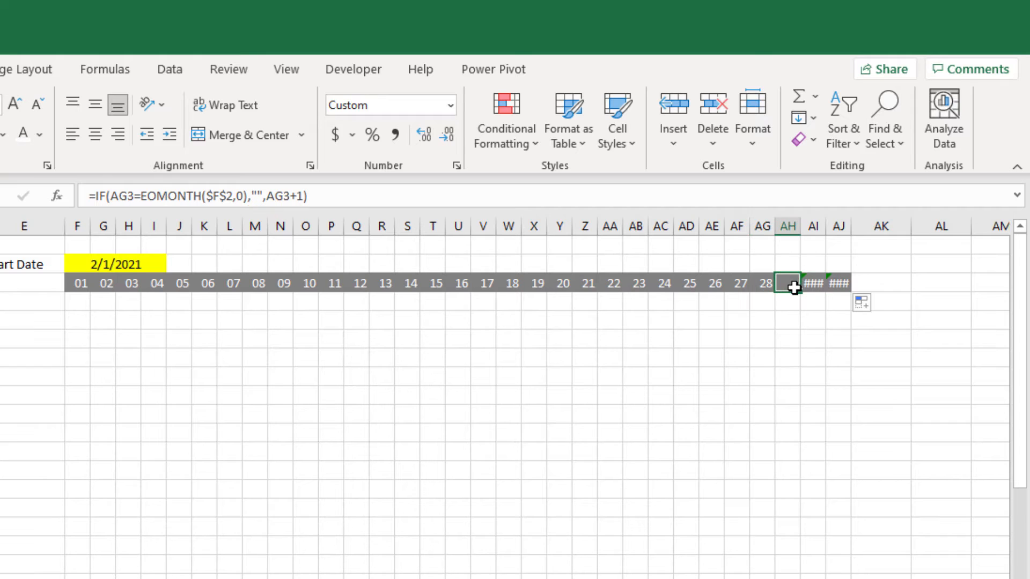
Step: Change the formula in G3 to =IF(F3=EOMONTH($F$2,0),"",IF(F3<>"",F3+1,"")) and fill it across row 3 through AJ3
{"action": "left_click", "coordinate": [104, 283]}
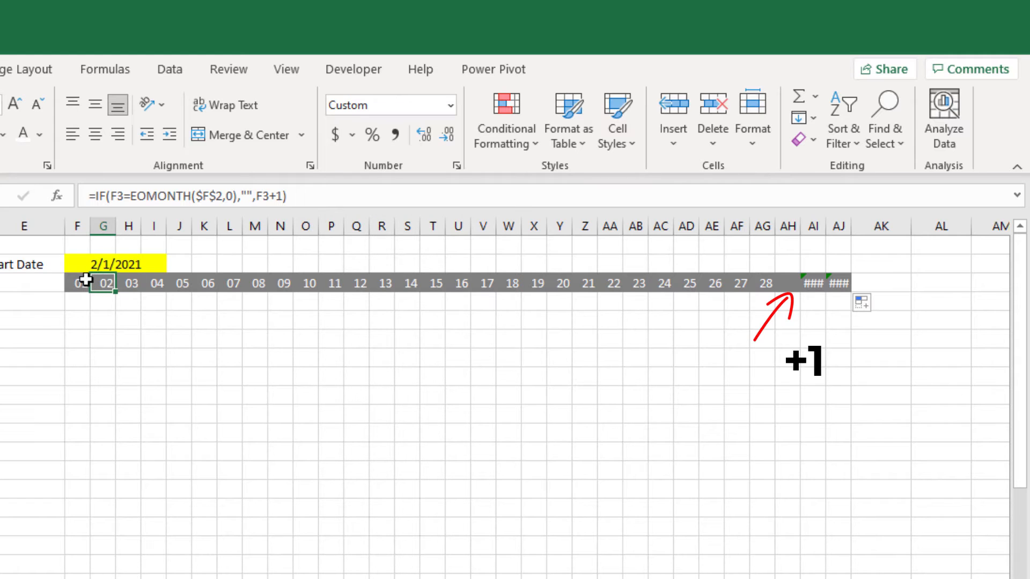
{"action": "left_click", "coordinate": [260, 197]}
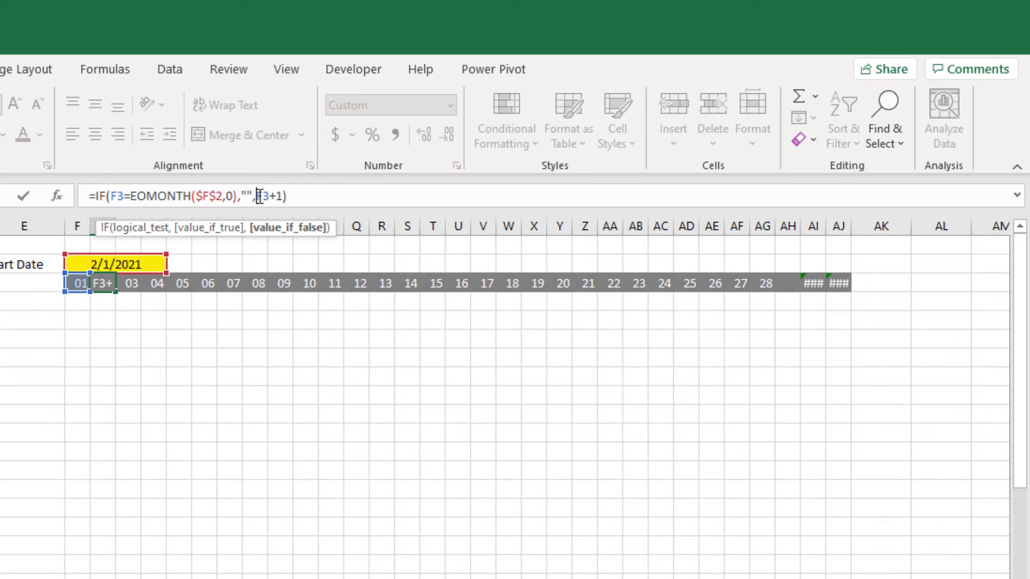
{"action": "type", "text": "if"}
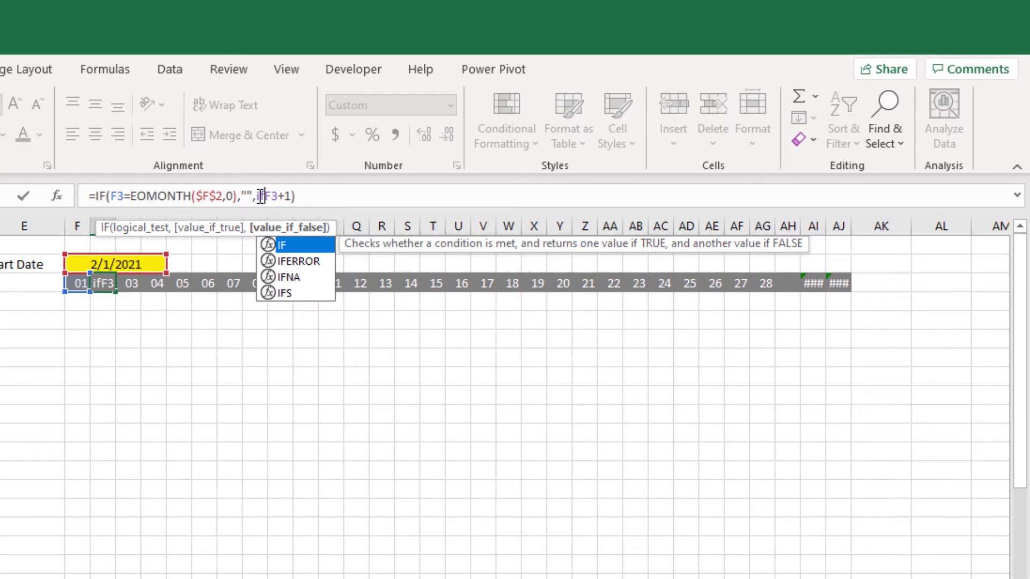
{"action": "key", "text": "Tab"}
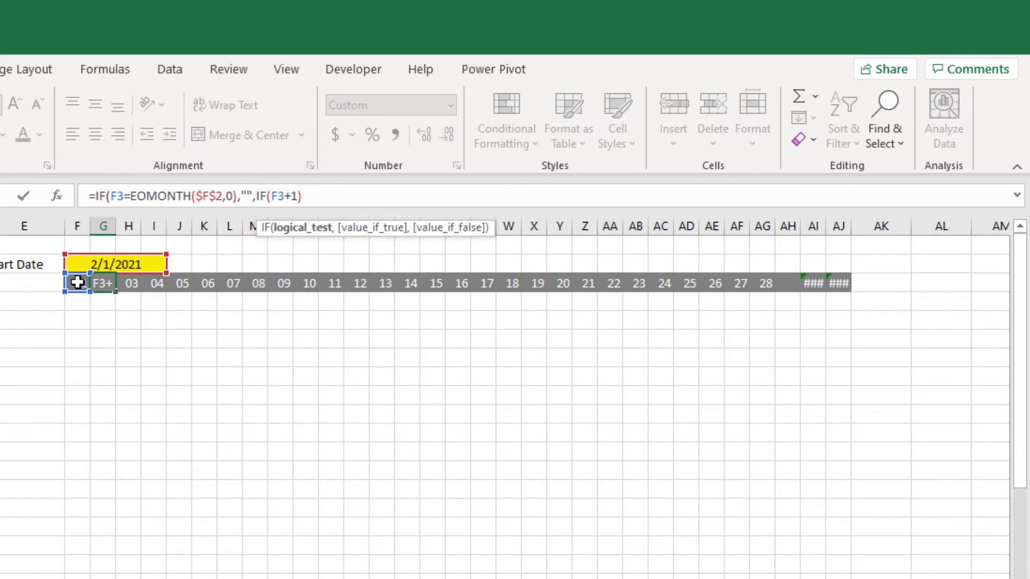
{"action": "left_click", "coordinate": [79, 280]}
{"action": "type", "text": "<>\"\","}
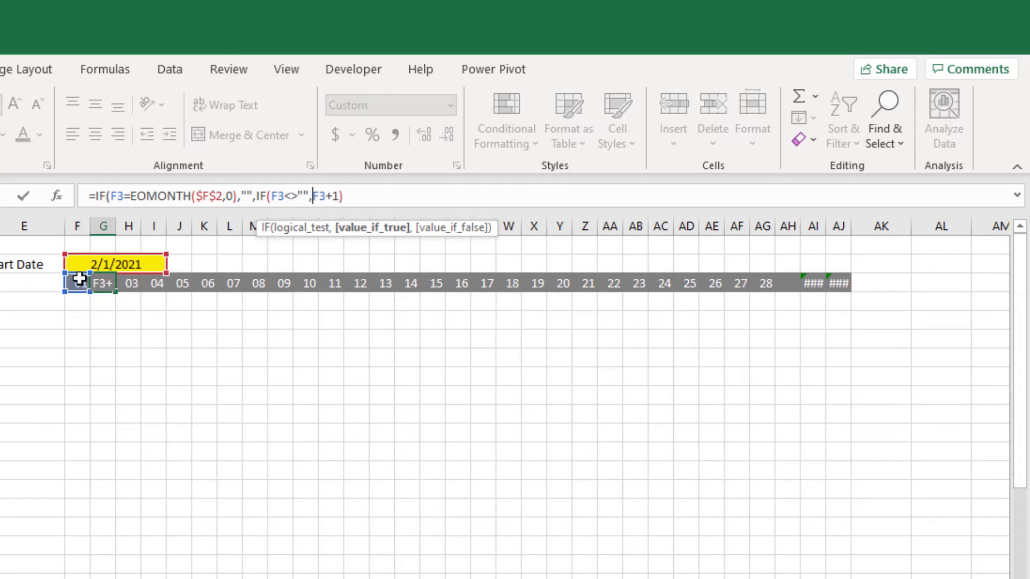
{"action": "left_click", "coordinate": [340, 193]}
{"action": "type", "text": ",\"\""}
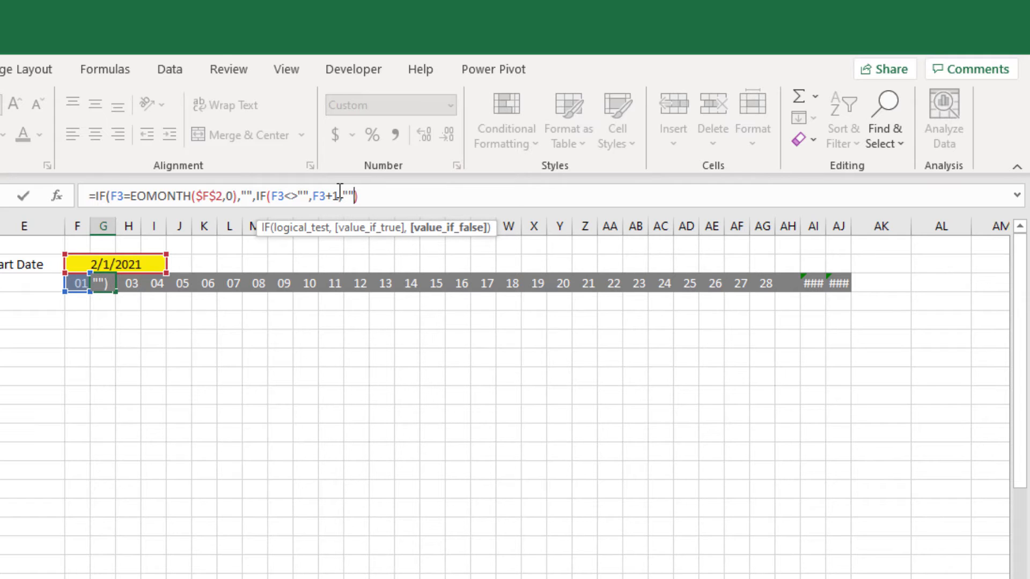
{"action": "key", "text": "Return"}
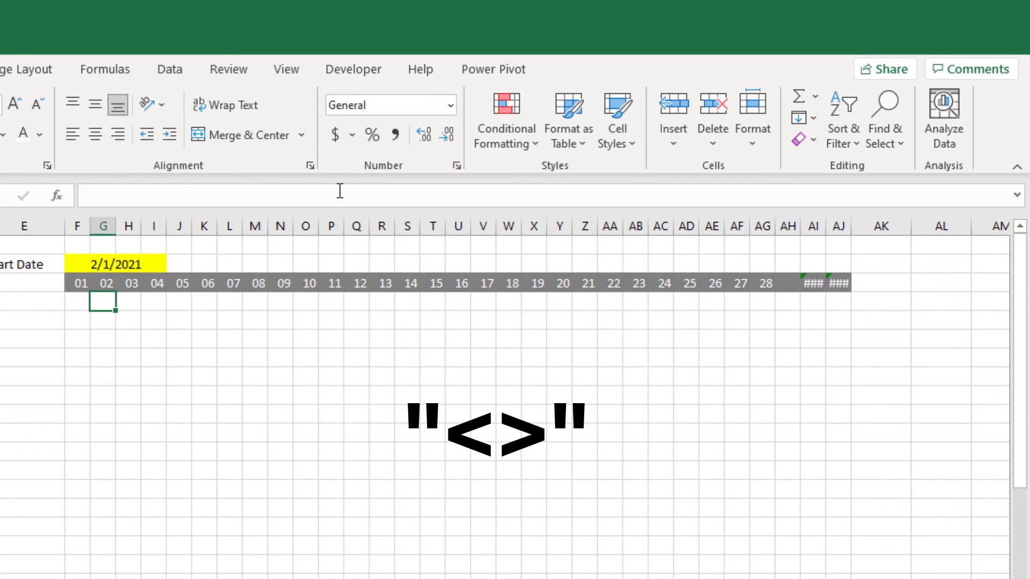
{"action": "left_click", "coordinate": [102, 283]}
{"action": "left_click_drag", "start_coordinate": [115, 292], "coordinate": [844, 304]}
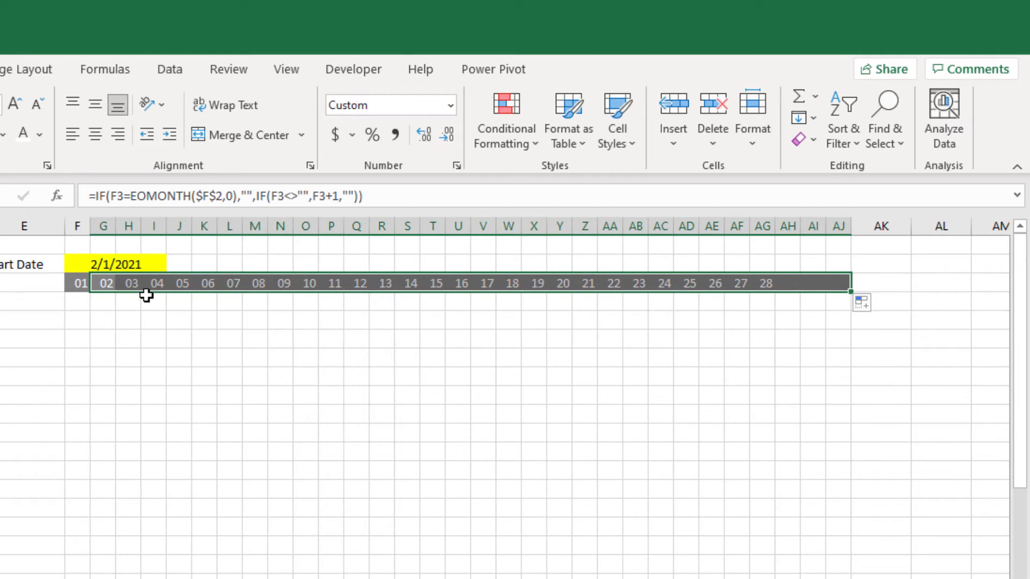
Step: Test the day row by entering start dates 1/1 and 2/1 in F2
{"action": "left_click", "coordinate": [86, 262]}
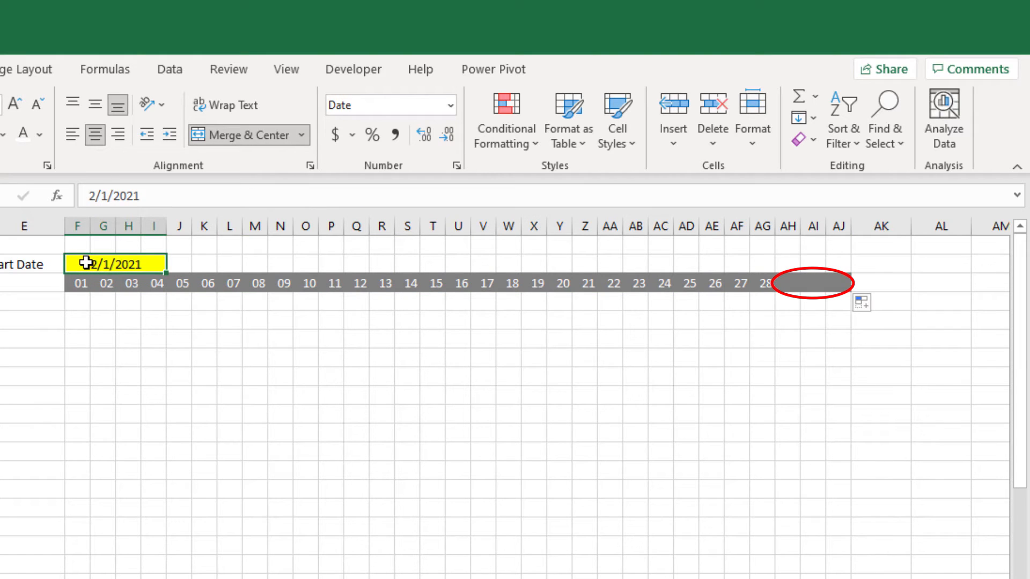
{"action": "type", "text": "1/1"}
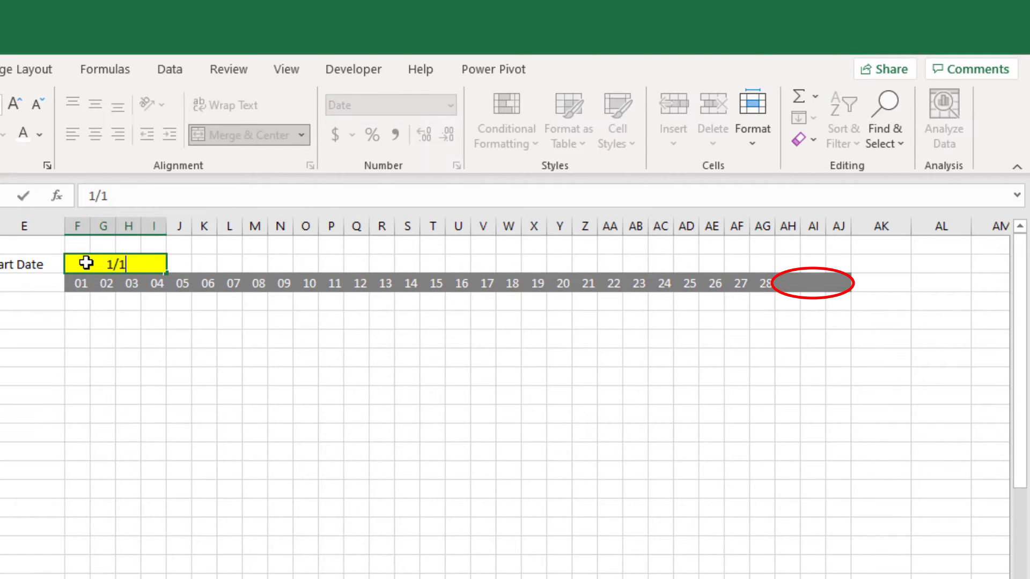
{"action": "key", "text": "Return"}
{"action": "left_click", "coordinate": [85, 263]}
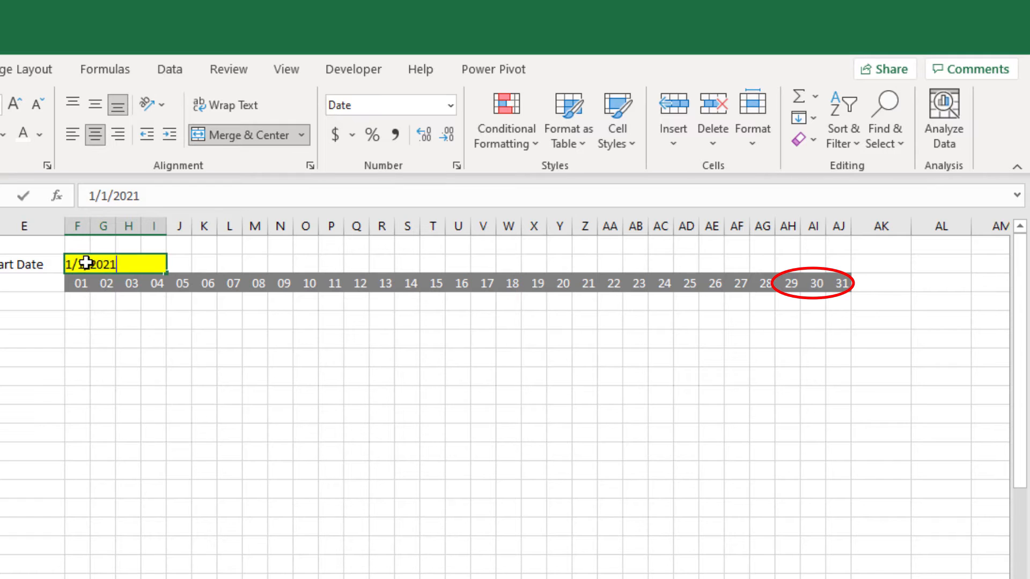
{"action": "type", "text": "2/1"}
{"action": "key", "text": "Return"}
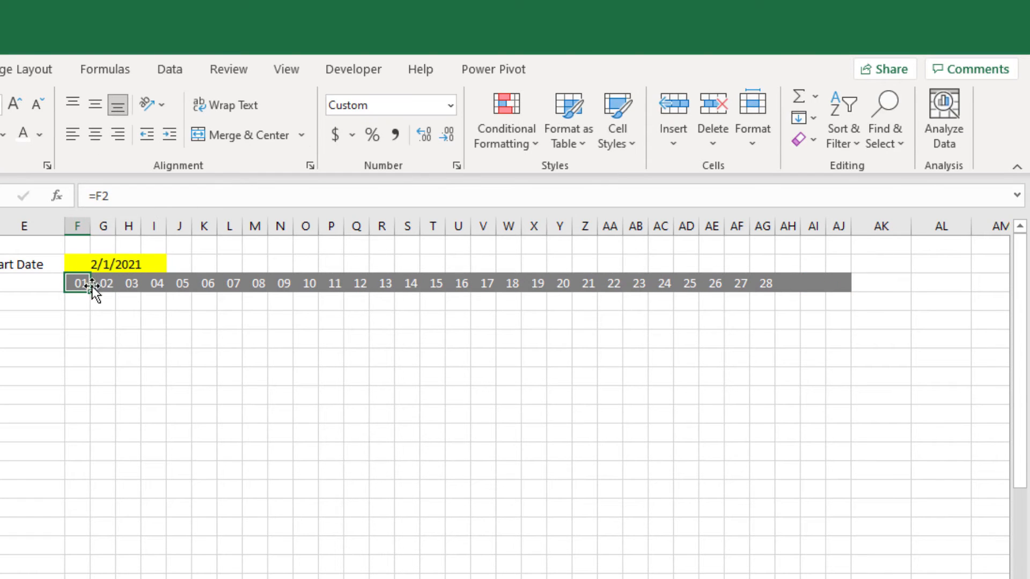
Step: Set the start date in F2 to 1/1/2021
{"action": "left_click", "coordinate": [92, 268]}
{"action": "type", "text": "1/1"}
{"action": "key", "text": "Return"}
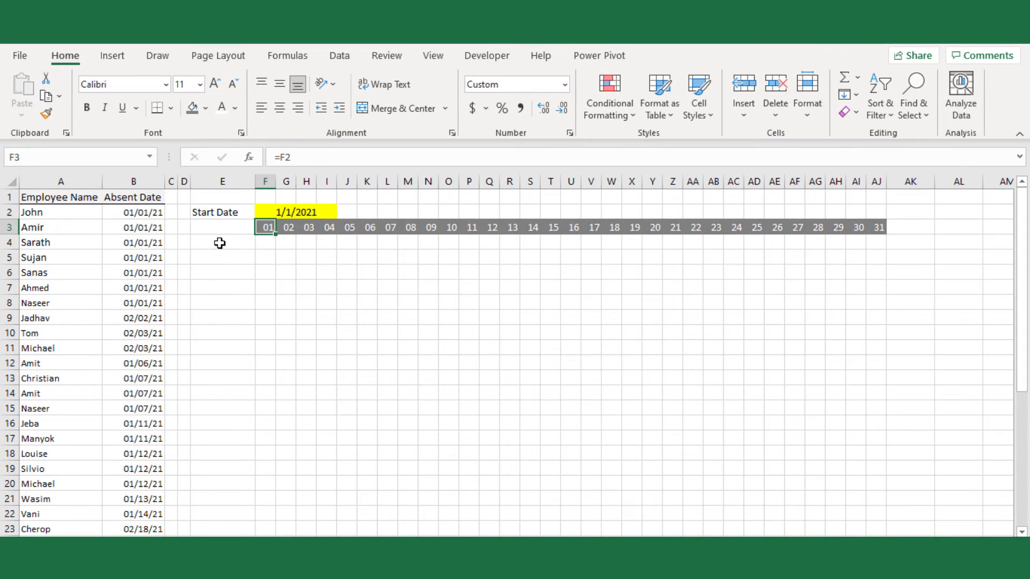
{"action": "left_click", "coordinate": [21, 302]}
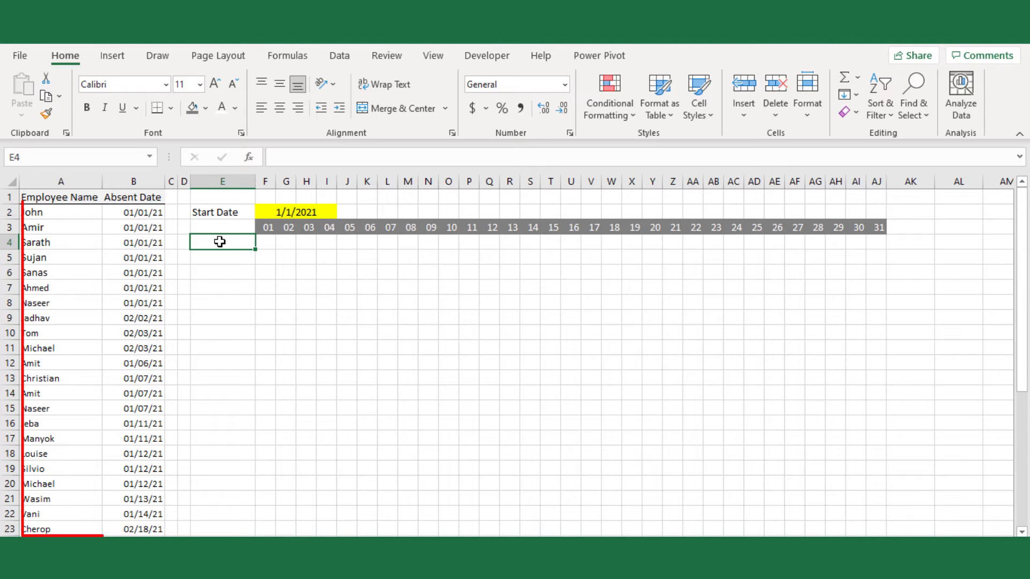
{"action": "type", "text": "="}
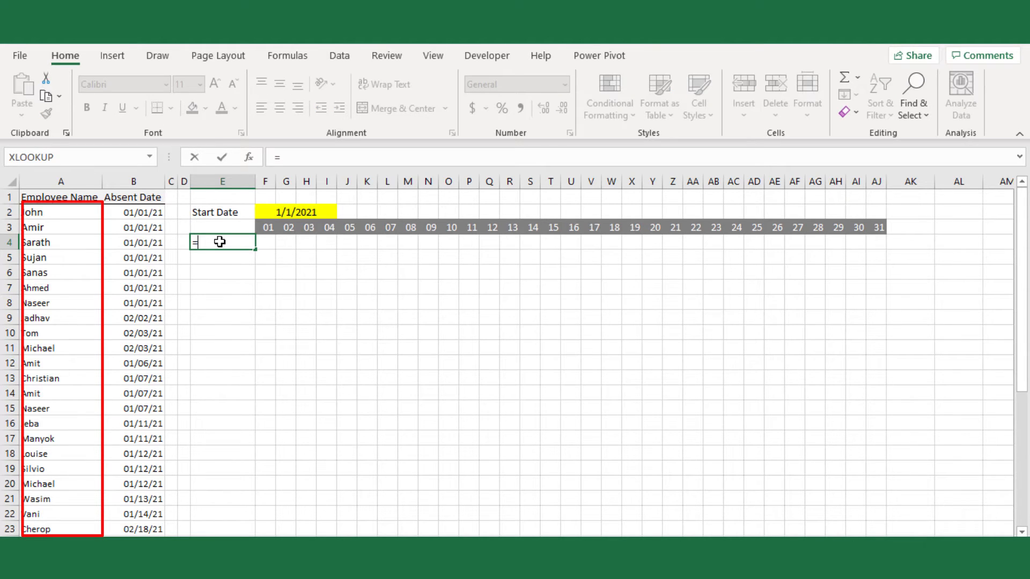
{"action": "key", "text": "Escape"}
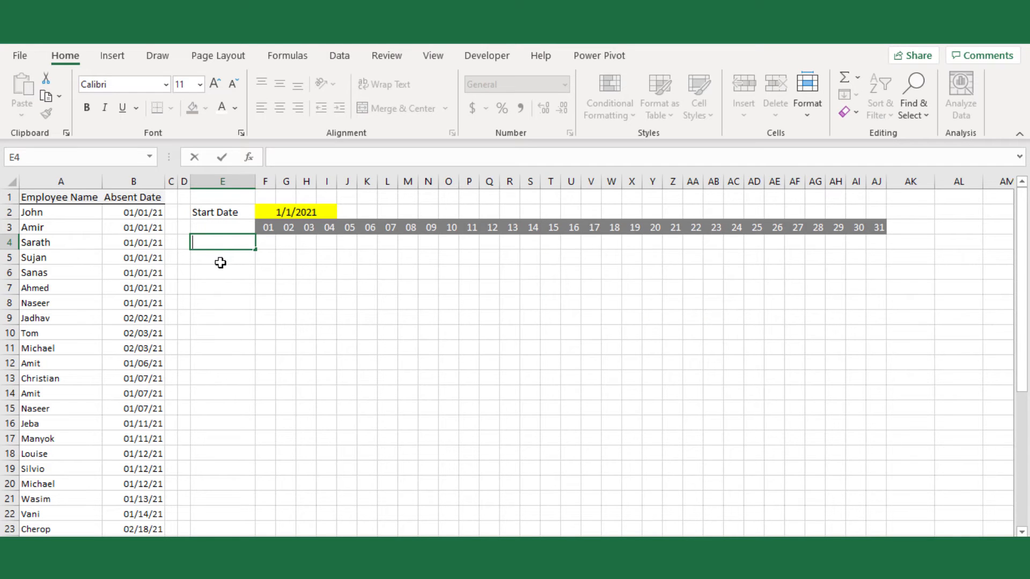
{"action": "left_click", "coordinate": [220, 262]}
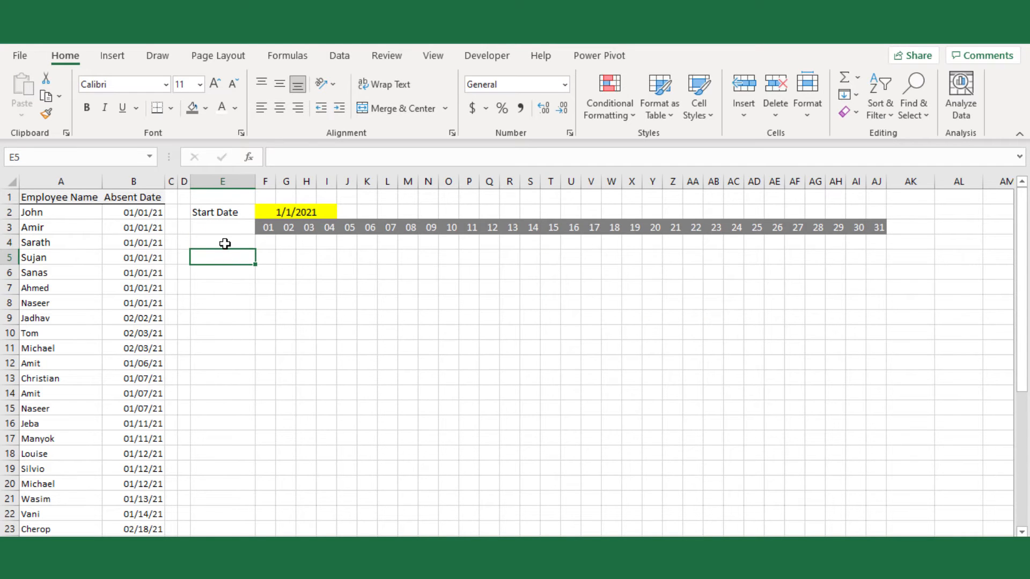
Step: Enter =UNIQUE(A2:A38) in E4 to list each employee name once down column E
{"action": "left_click", "coordinate": [225, 243]}
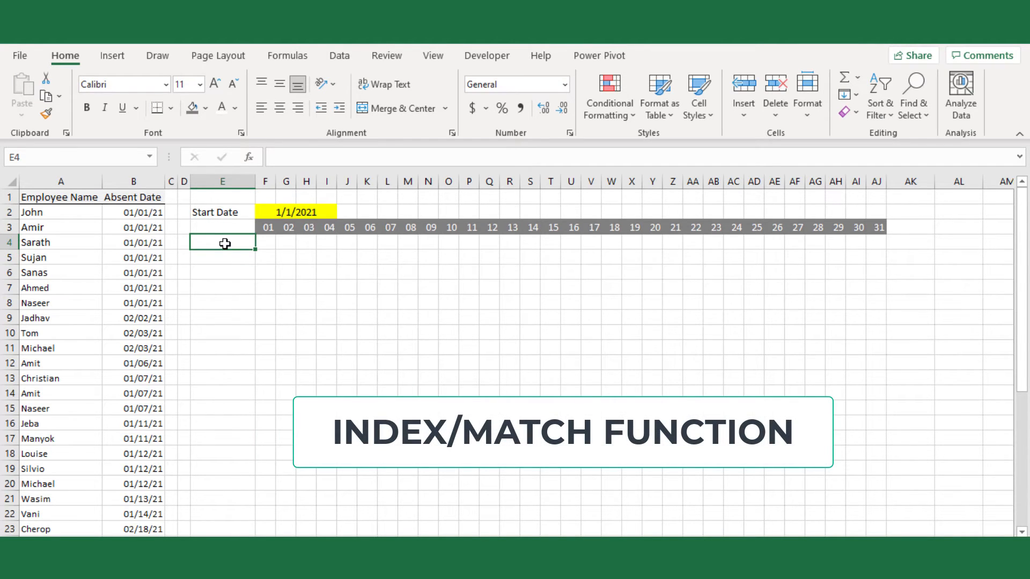
{"action": "type", "text": "="}
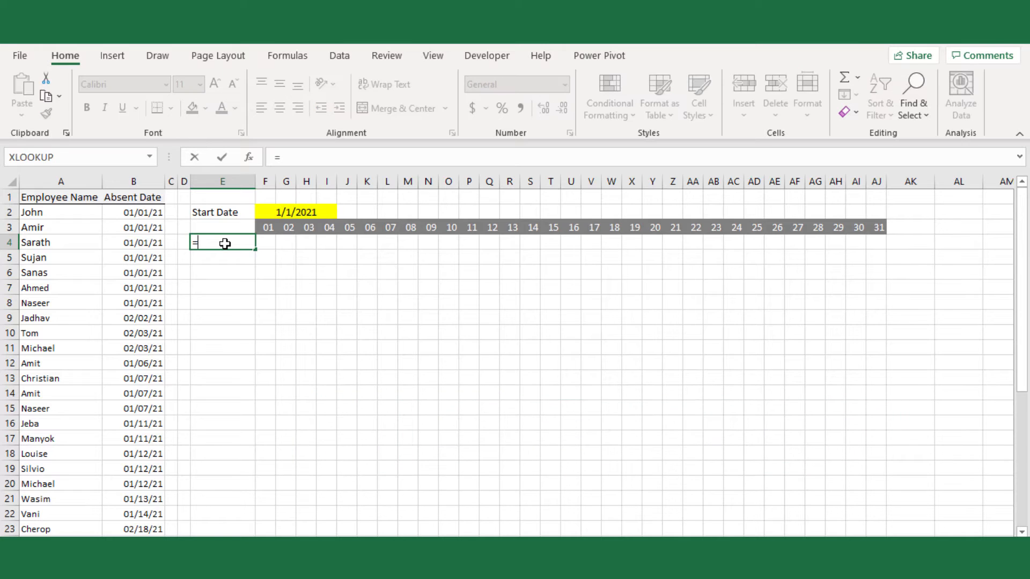
{"action": "type", "text": "uni"}
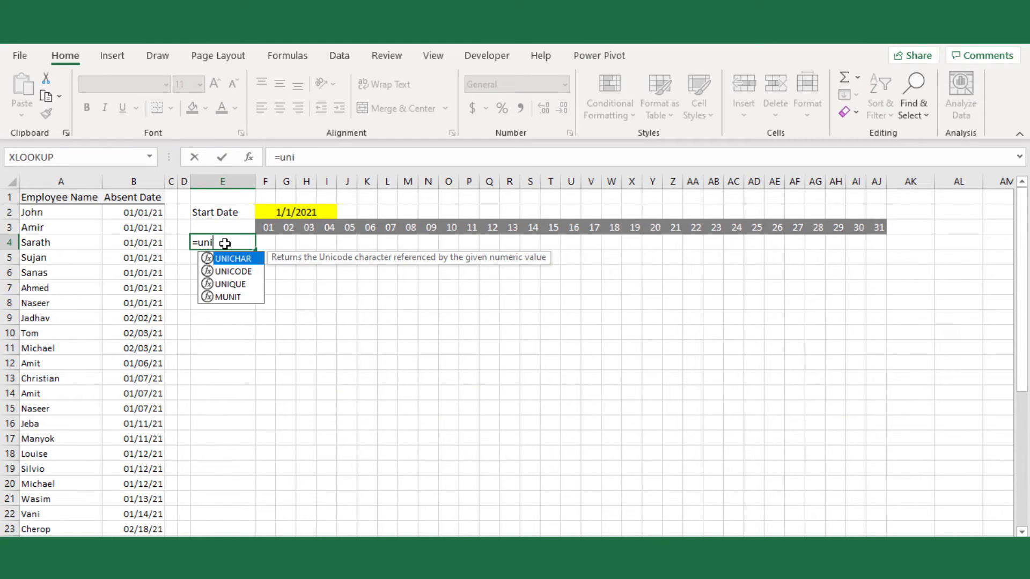
{"action": "type", "text": "q"}
{"action": "key", "text": "Tab"}
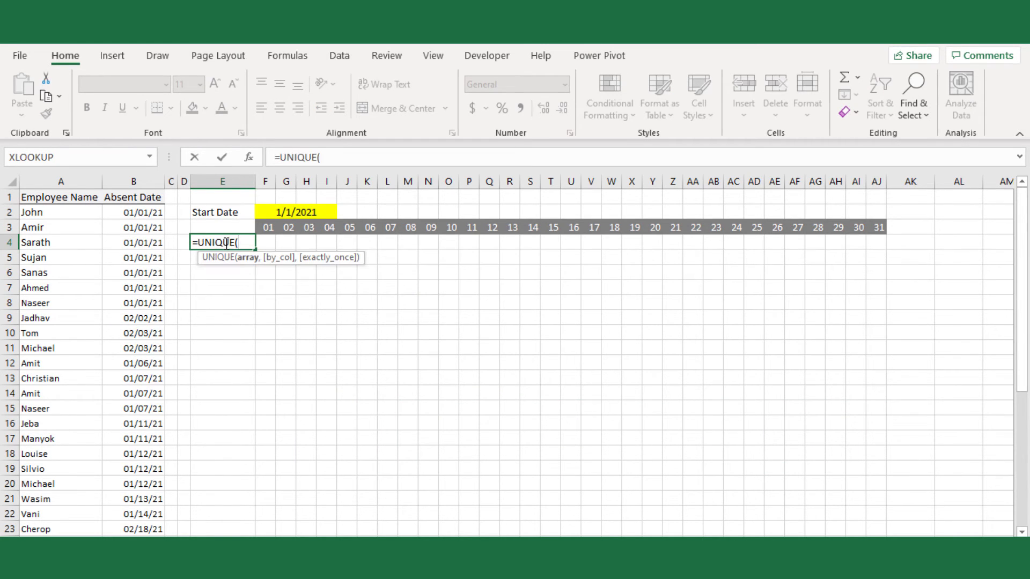
{"action": "left_click", "coordinate": [59, 213]}
{"action": "key", "text": "ctrl+shift+Down"}
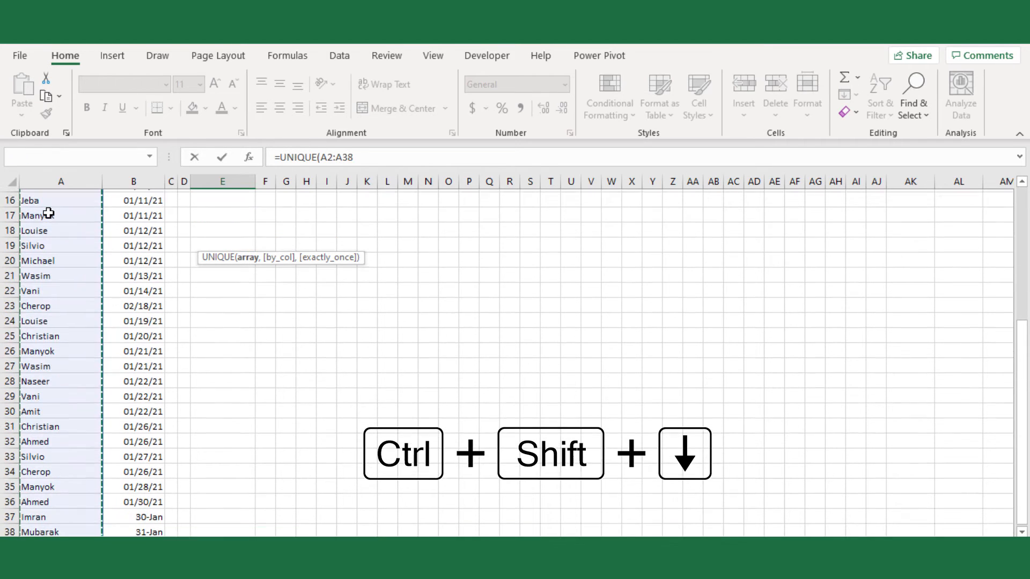
{"action": "type", "text": ")"}
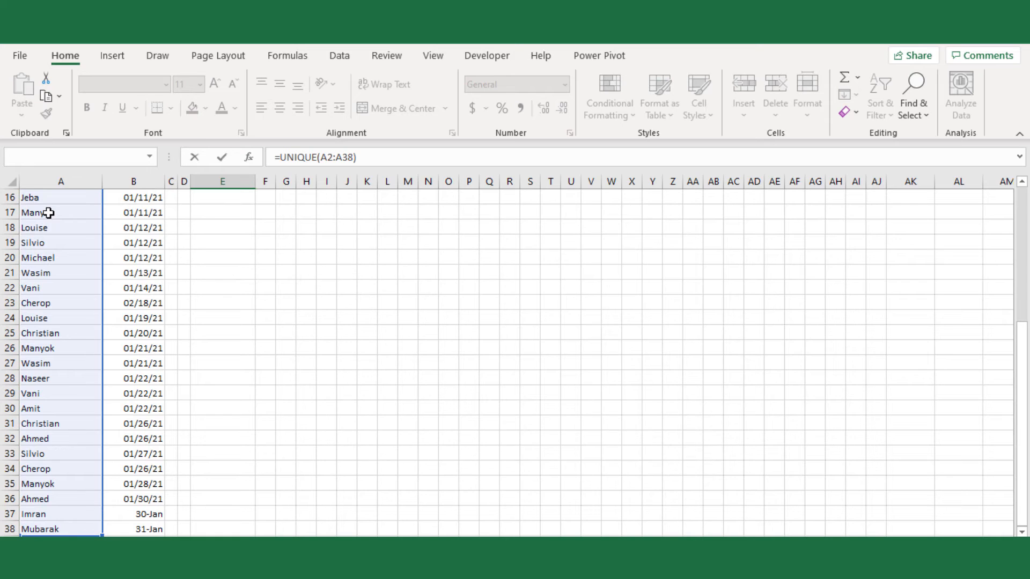
{"action": "key", "text": "ctrl+Return"}
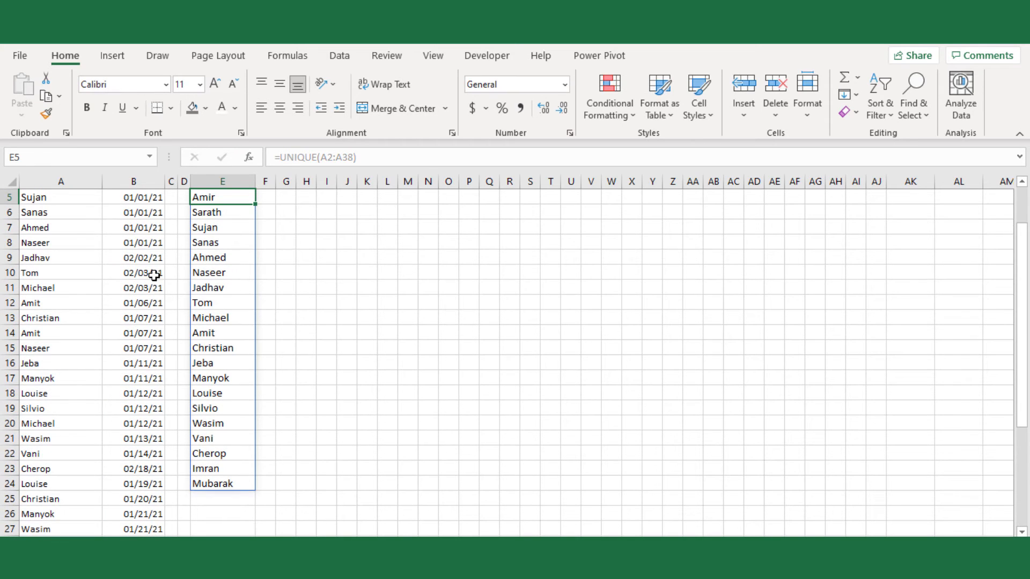
{"action": "left_click", "coordinate": [290, 316]}
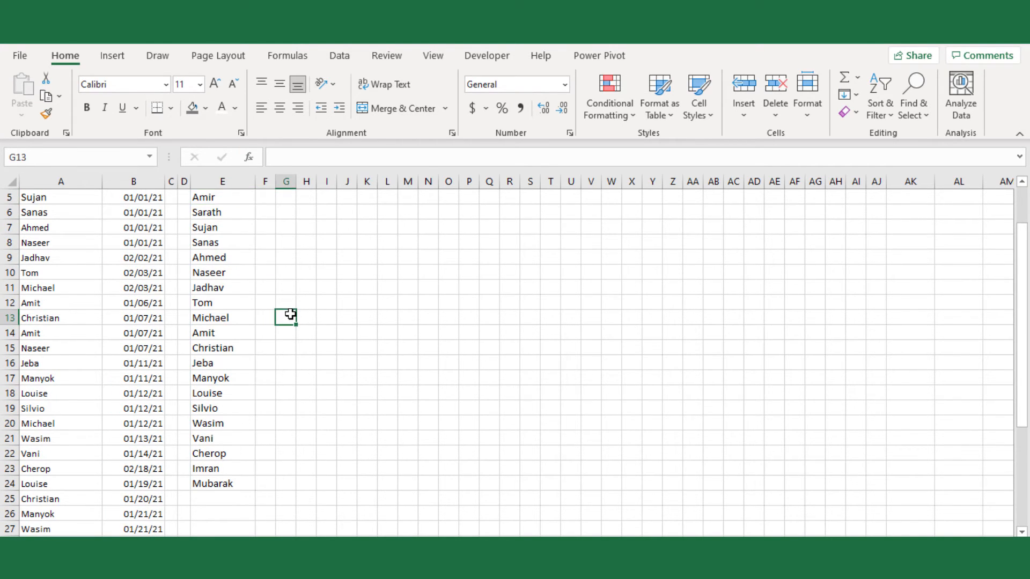
{"action": "scroll", "coordinate": [290, 314], "scroll_direction": "up", "scroll_amount": 1}
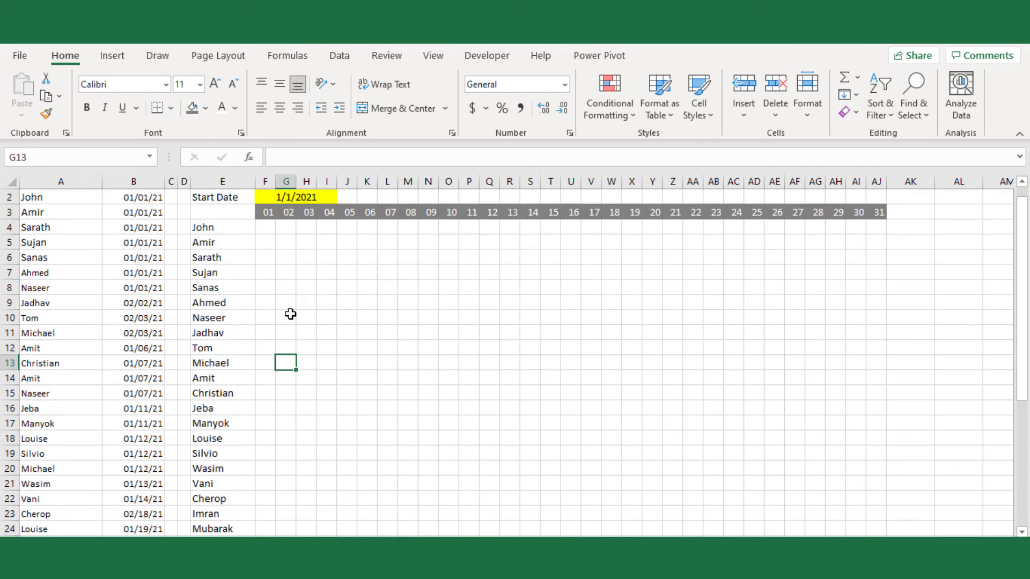
Step: Examine the unique name list in column E, the day headers in row 3 and the empty grid starting at F4
{"action": "left_click", "coordinate": [242, 232]}
{"action": "left_click", "coordinate": [269, 234]}
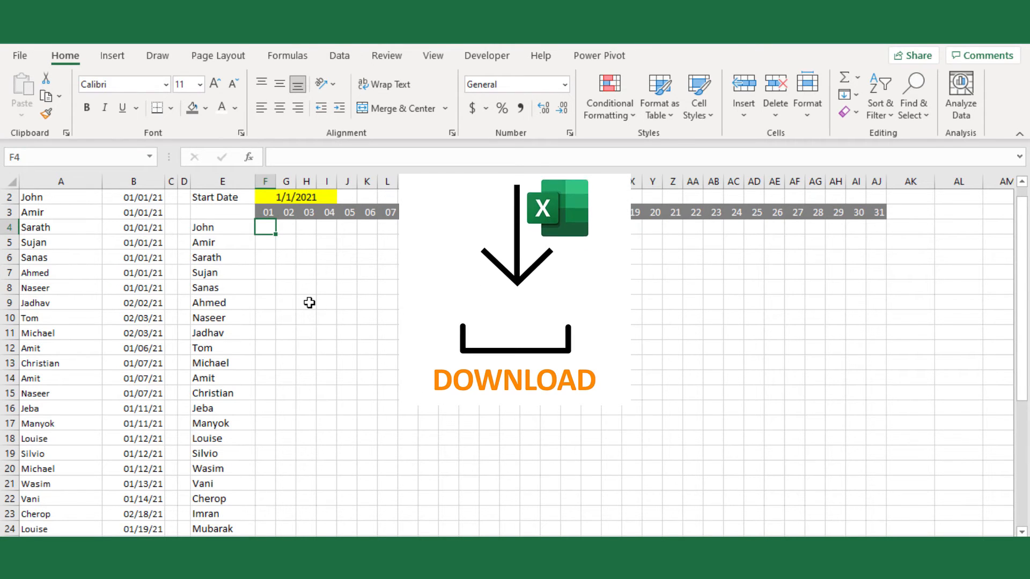
{"action": "left_click", "coordinate": [235, 227]}
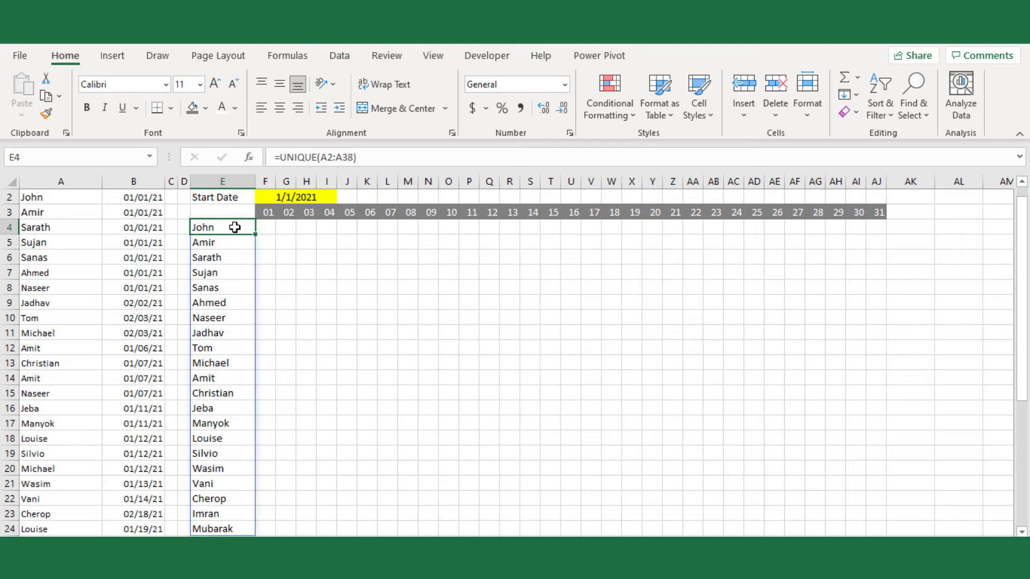
{"action": "left_click", "coordinate": [274, 217]}
{"action": "left_click", "coordinate": [569, 301]}
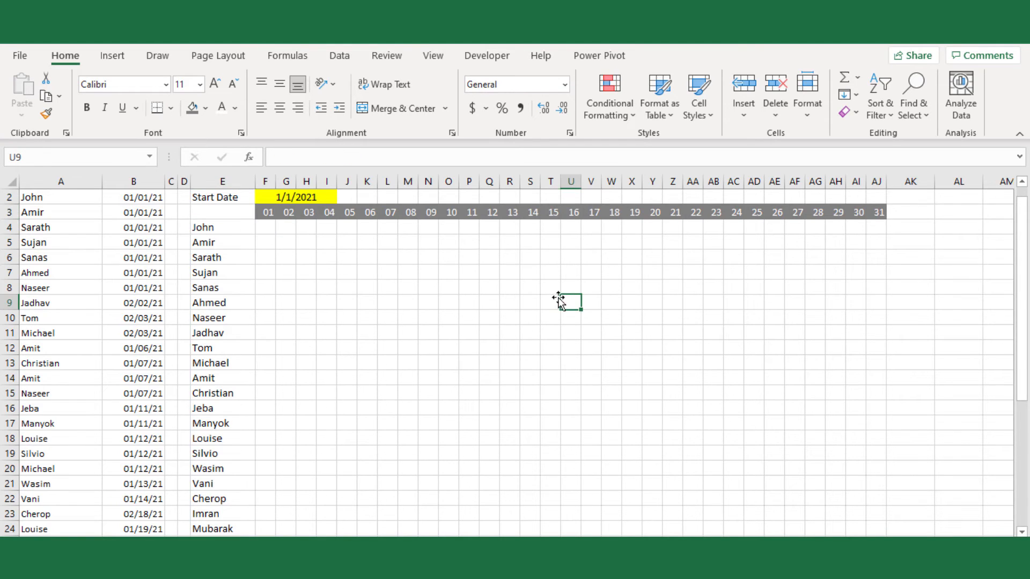
{"action": "left_click", "coordinate": [267, 230]}
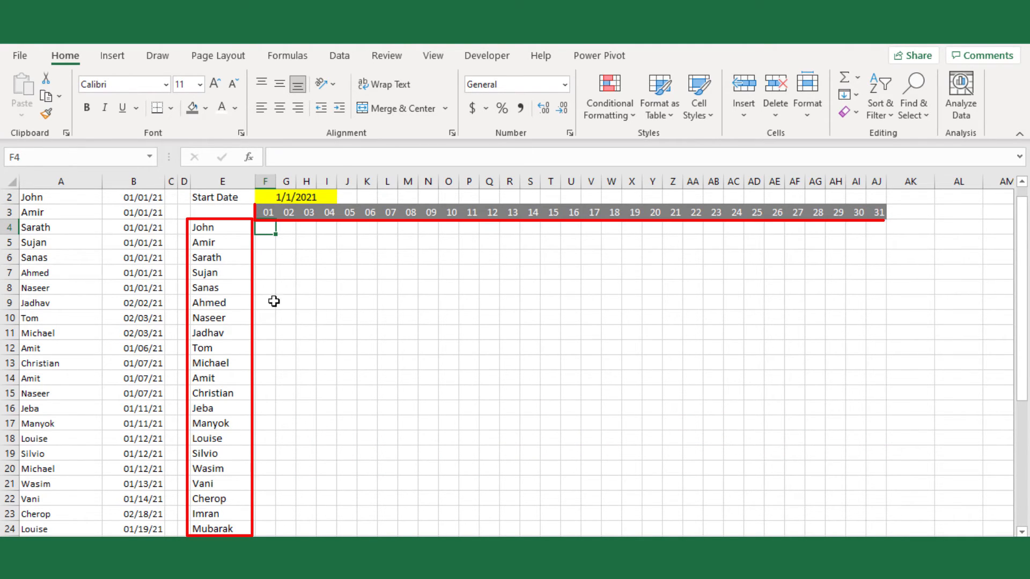
{"action": "scroll", "coordinate": [251, 295], "scroll_direction": "up", "scroll_amount": 1}
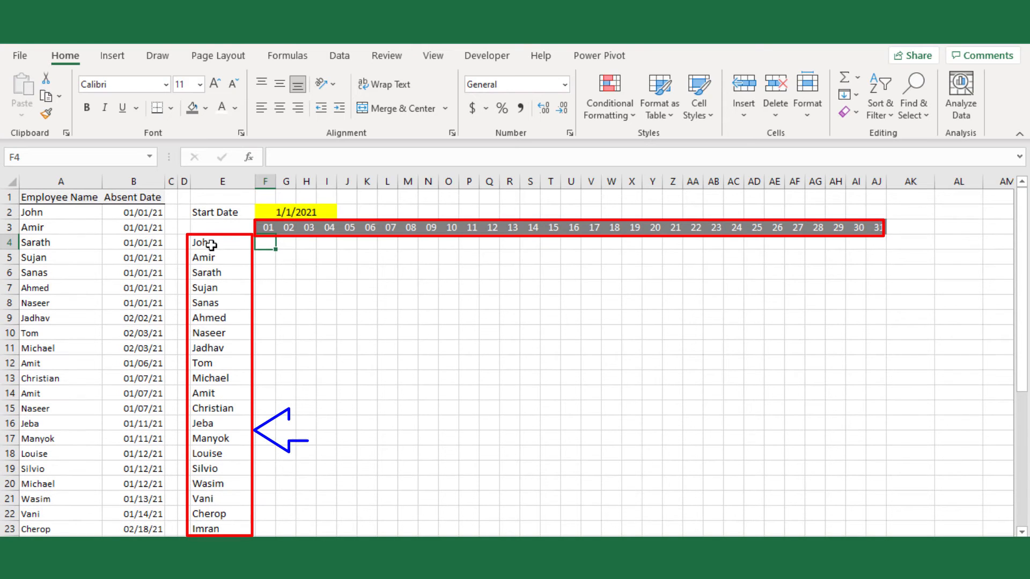
{"action": "left_click", "coordinate": [271, 224]}
{"action": "left_click", "coordinate": [280, 224]}
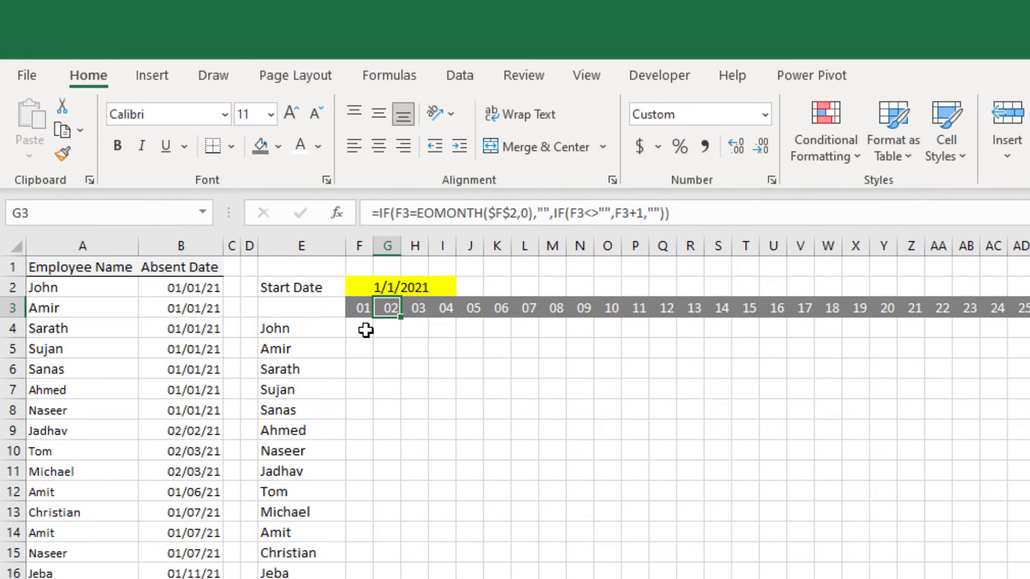
Step: Start a COUNTIFS formula in F4 with the employee names $A$2:$A$38 as the first criteria range
{"action": "left_click", "coordinate": [366, 330]}
{"action": "type", "text": "=coun"}
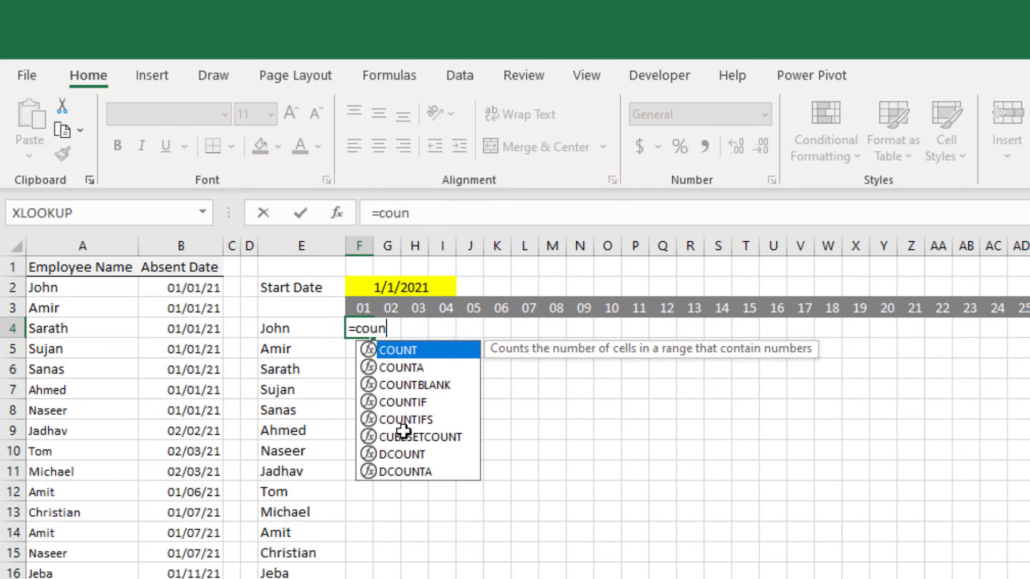
{"action": "key", "text": "Down"}
{"action": "key", "text": "Down"}
{"action": "key", "text": "Down"}
{"action": "key", "text": "Down"}
{"action": "key", "text": "Tab"}
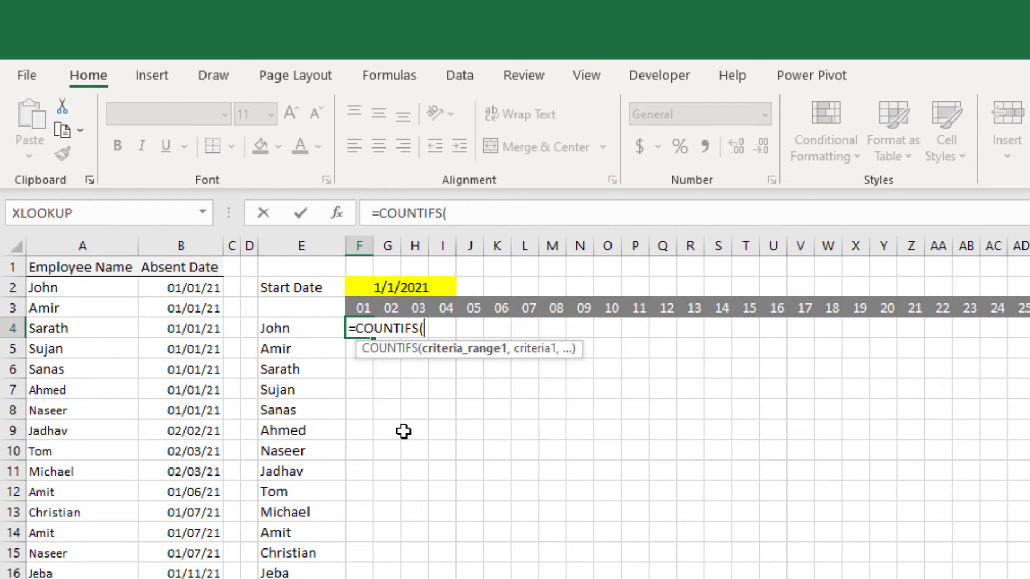
{"action": "left_click", "coordinate": [92, 285]}
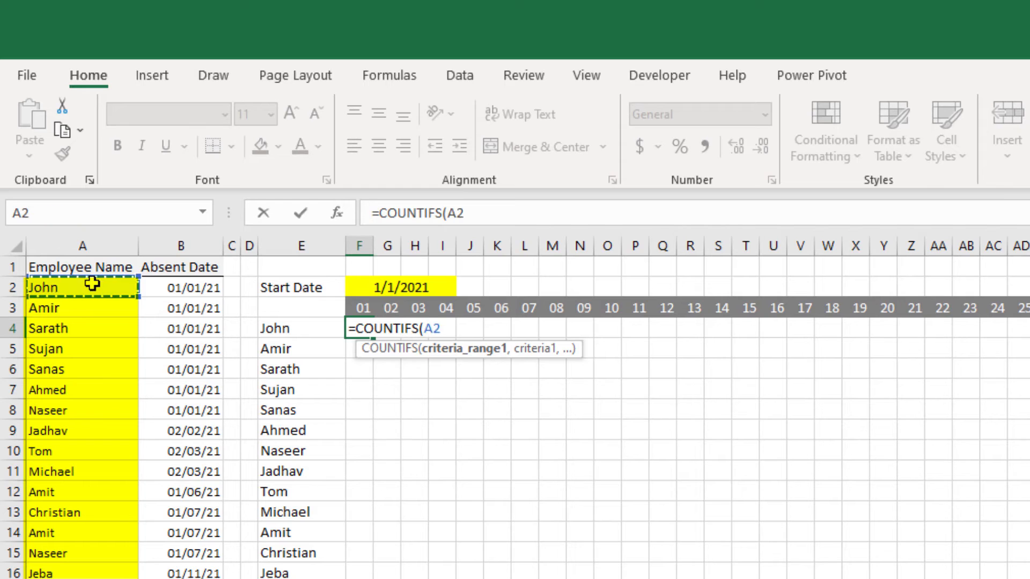
{"action": "key", "text": "ctrl+shift+Down"}
{"action": "key", "text": "F4"}
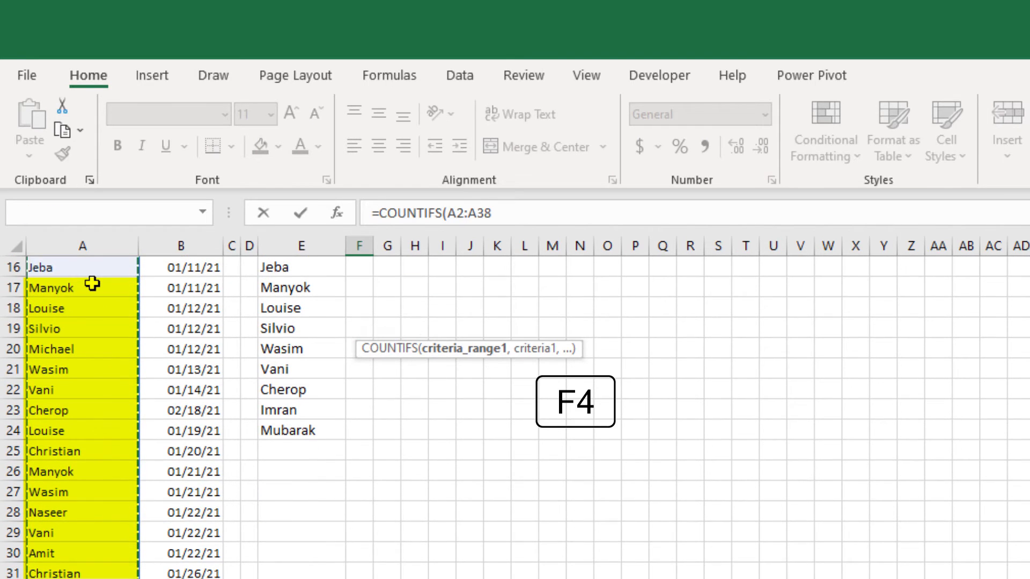
{"action": "type", "text": ","}
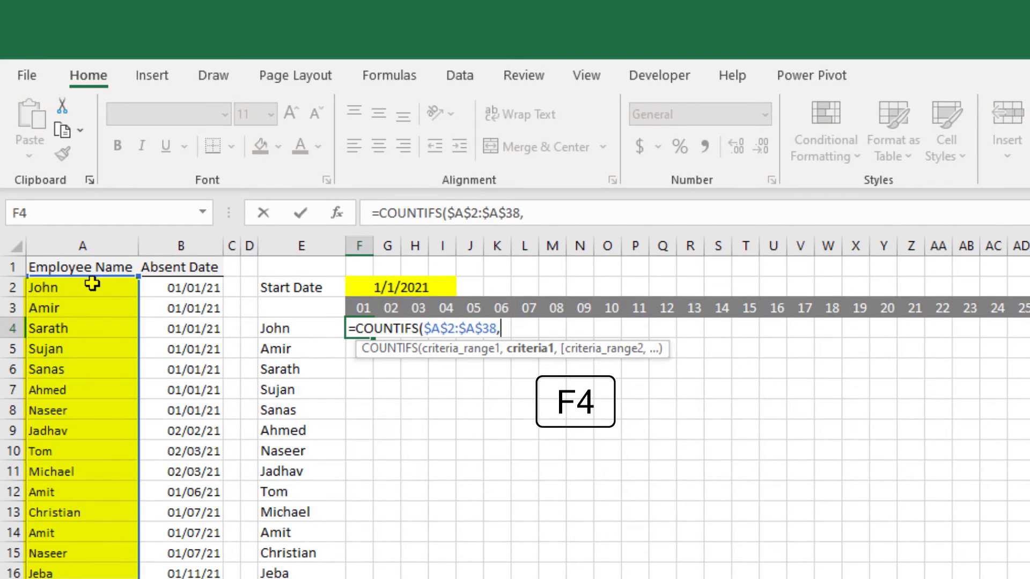
Step: Add the spilled name list $E$4# as the first criterion of the COUNTIFS formula in F4
{"action": "left_click", "coordinate": [317, 328]}
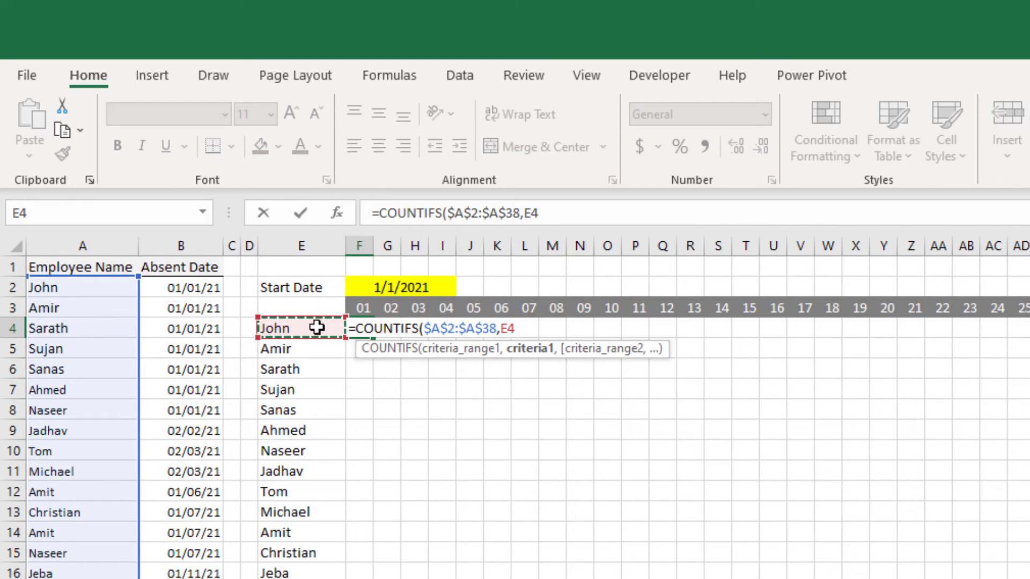
{"action": "type", "text": "#"}
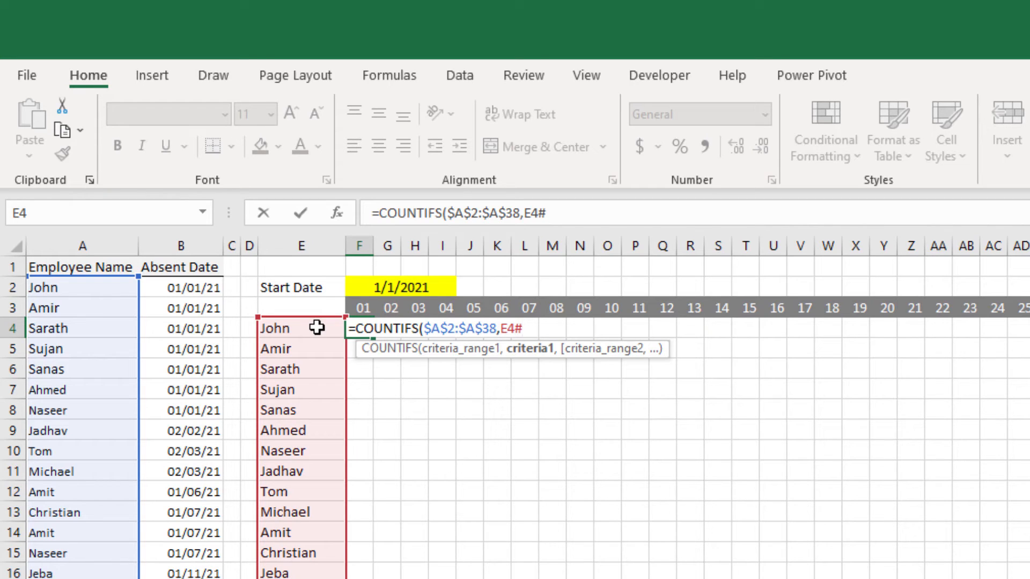
{"action": "key", "text": "F4"}
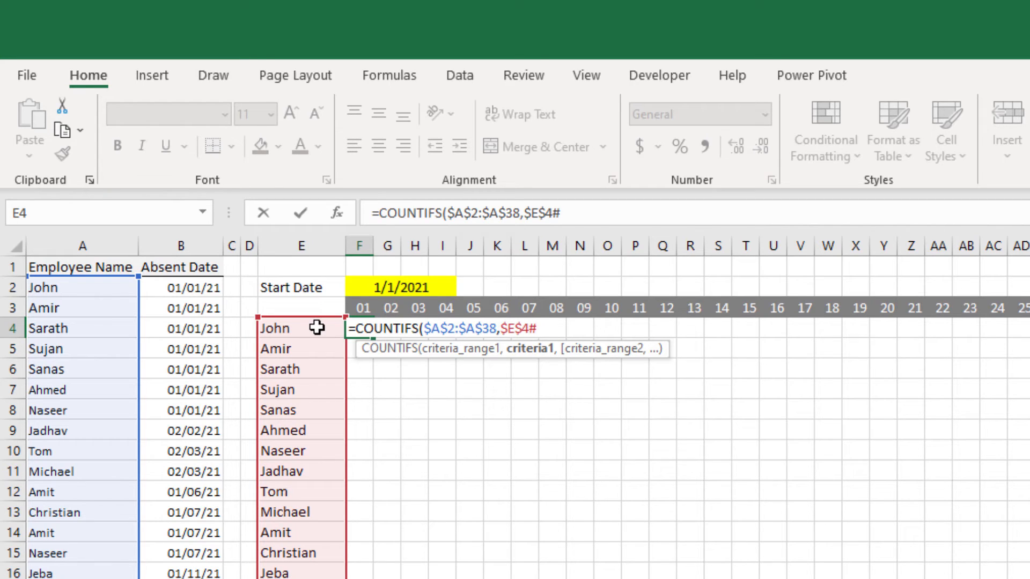
{"action": "type", "text": ","}
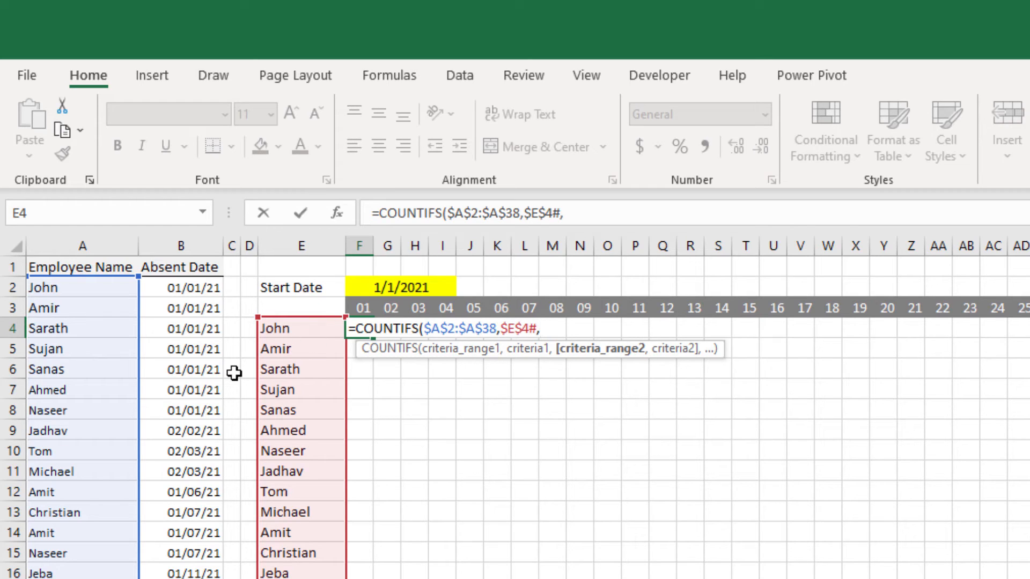
Step: Complete the COUNTIFS formula in F4 with the absent dates B2:B38 as second criteria range and F3 as its criterion
{"action": "left_click", "coordinate": [202, 286]}
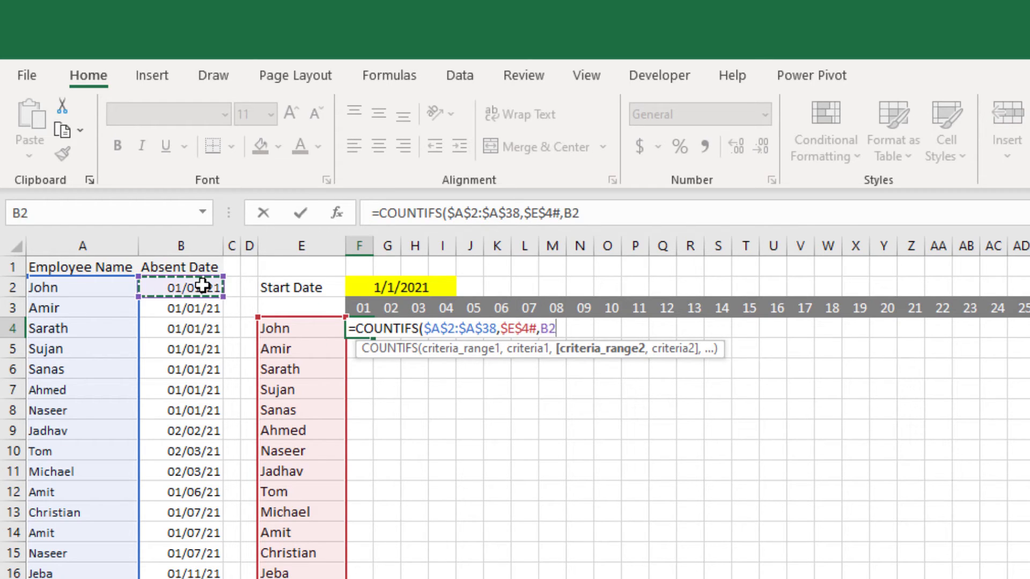
{"action": "key", "text": "ctrl+shift+Down"}
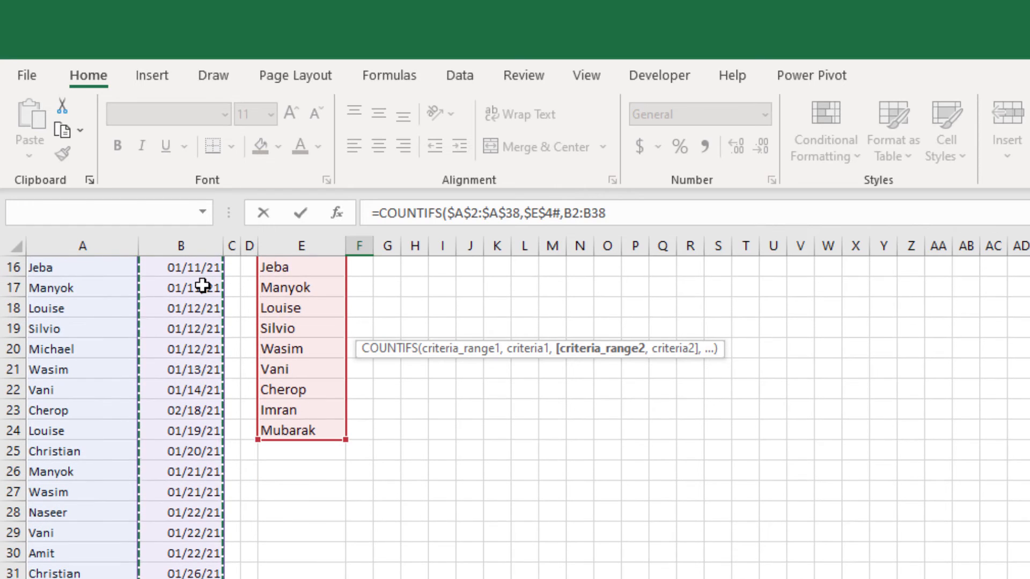
{"action": "type", "text": ","}
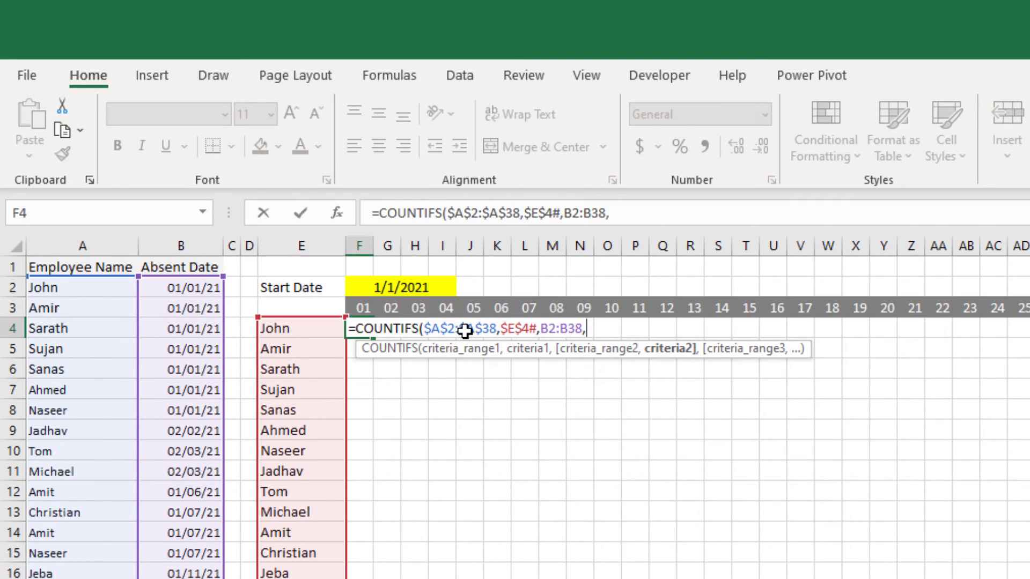
{"action": "scroll", "coordinate": [462, 329], "scroll_direction": "up", "scroll_amount": 5}
{"action": "left_click", "coordinate": [368, 308]}
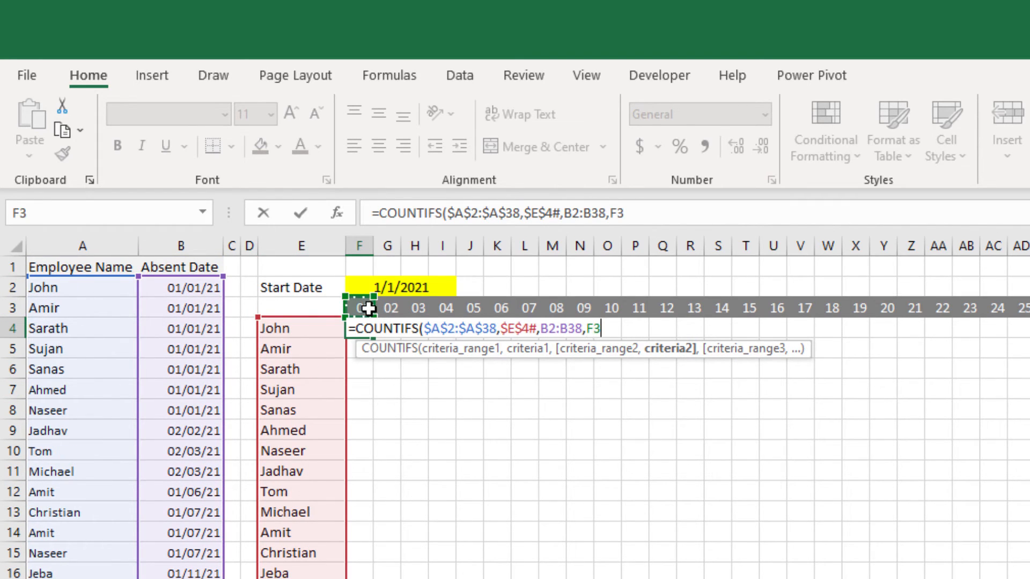
{"action": "type", "text": ")"}
{"action": "key", "text": "Return"}
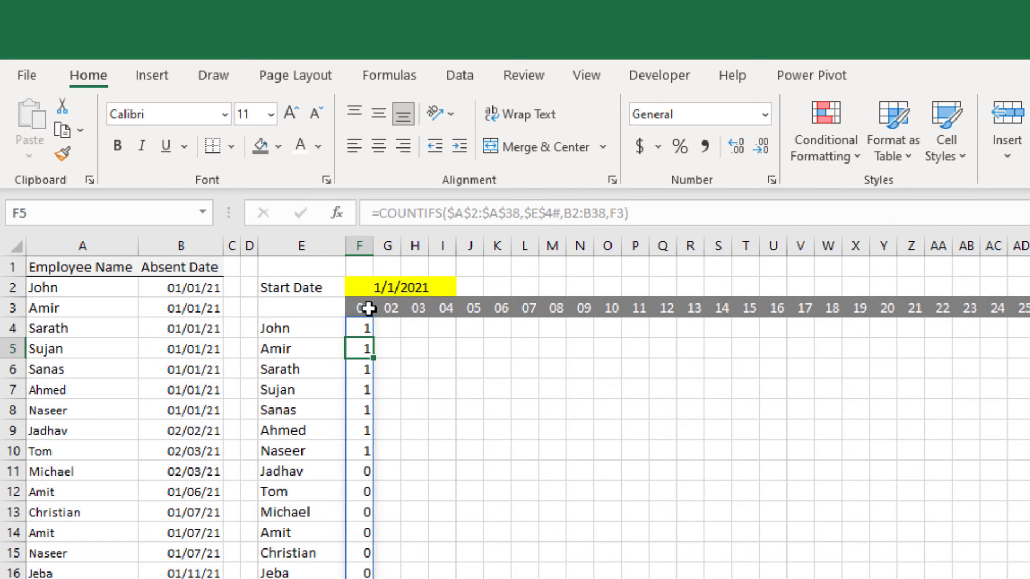
Step: Examine the absence counts spilled down column F for the first day of the month
{"action": "left_click", "coordinate": [365, 411]}
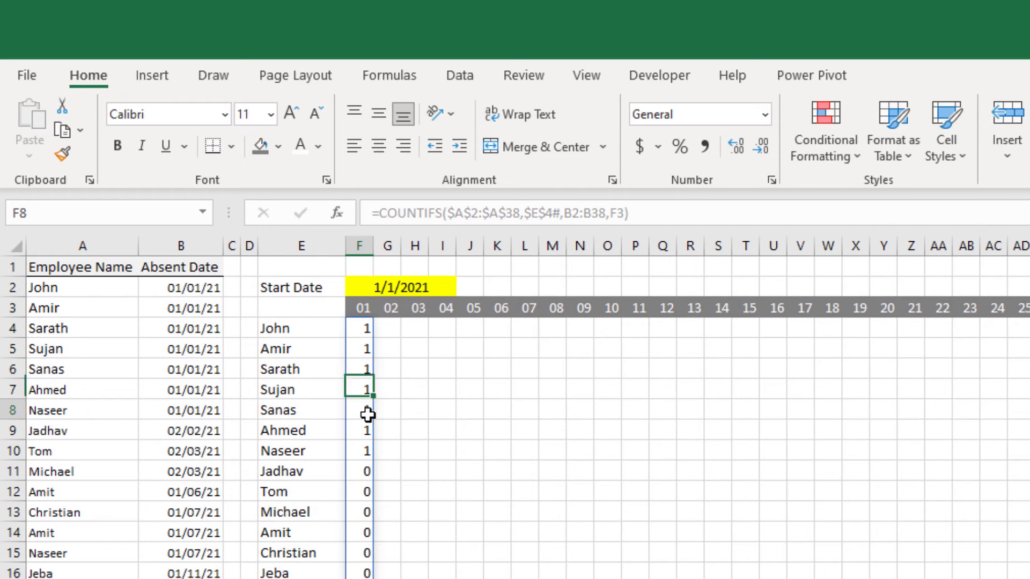
{"action": "left_click", "coordinate": [365, 451]}
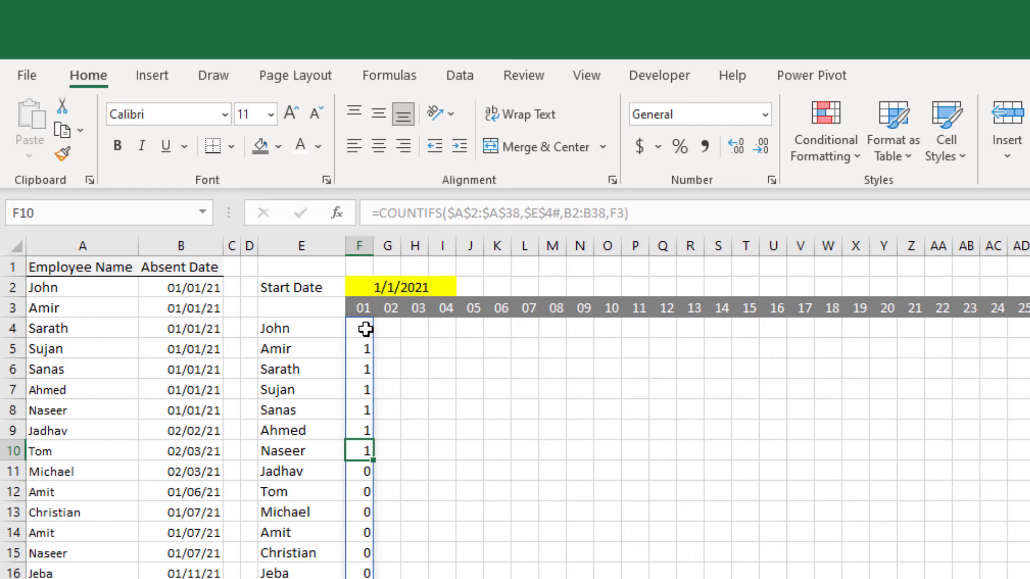
{"action": "left_click", "coordinate": [365, 328]}
{"action": "left_click", "coordinate": [364, 366]}
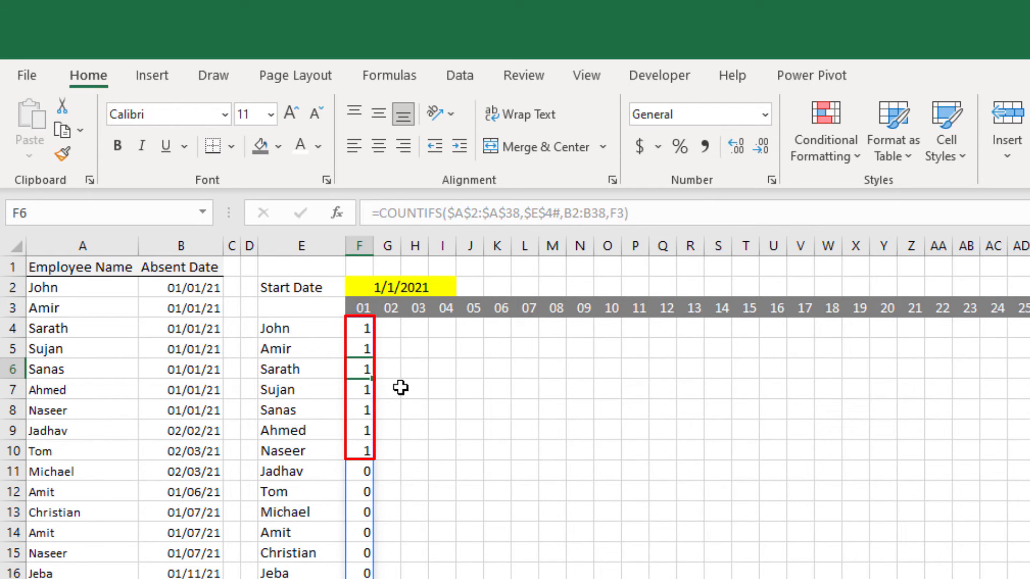
{"action": "left_click", "coordinate": [364, 332]}
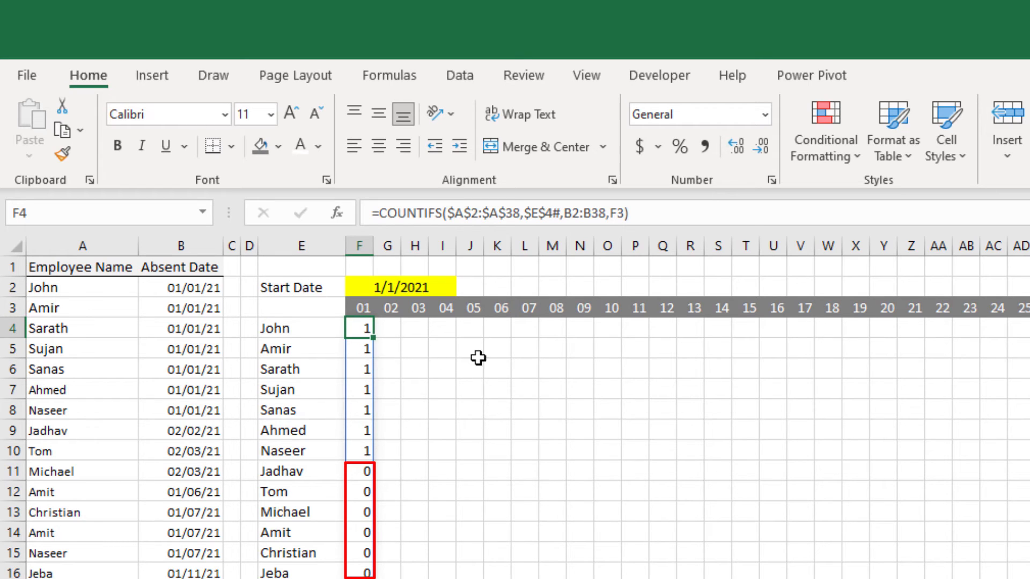
{"action": "left_click", "coordinate": [460, 383]}
Step: Wrap the COUNTIFS in F4 in an IF that returns "•" for an absence and "" otherwise
{"action": "left_click", "coordinate": [369, 328]}
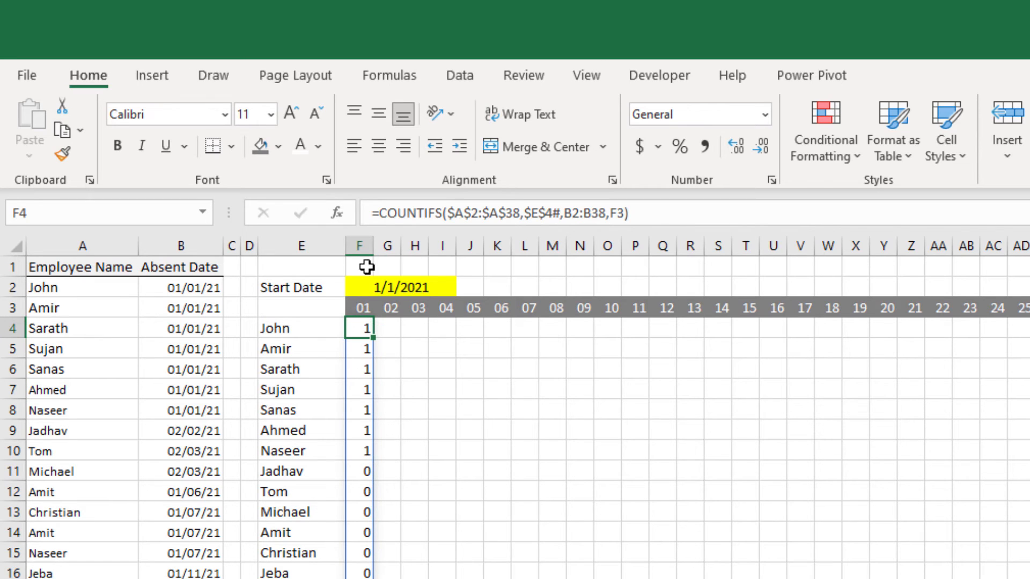
{"action": "left_click", "coordinate": [382, 213]}
{"action": "type", "text": "if"}
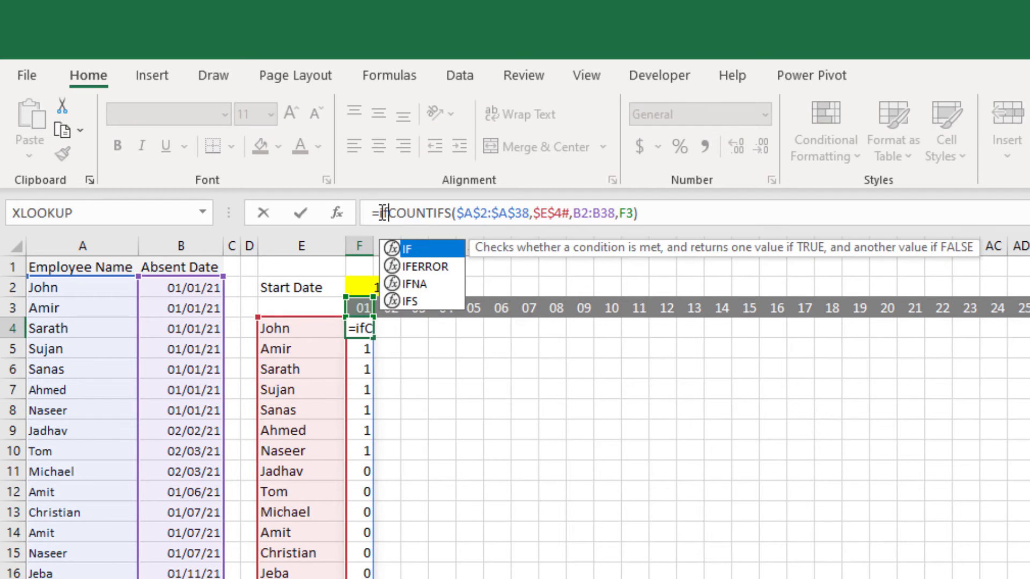
{"action": "key", "text": "Tab"}
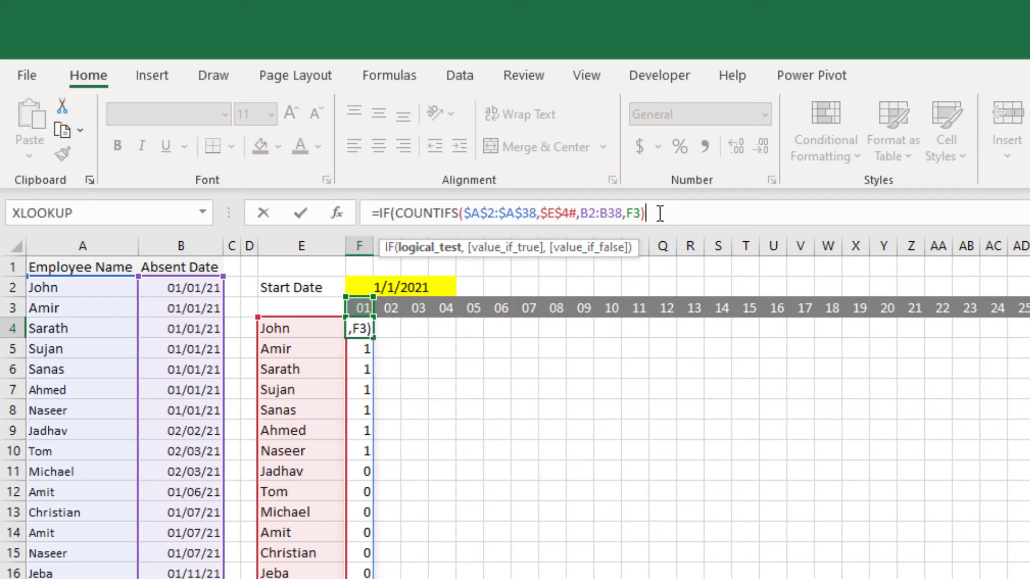
{"action": "type", "text": ",\"•"}
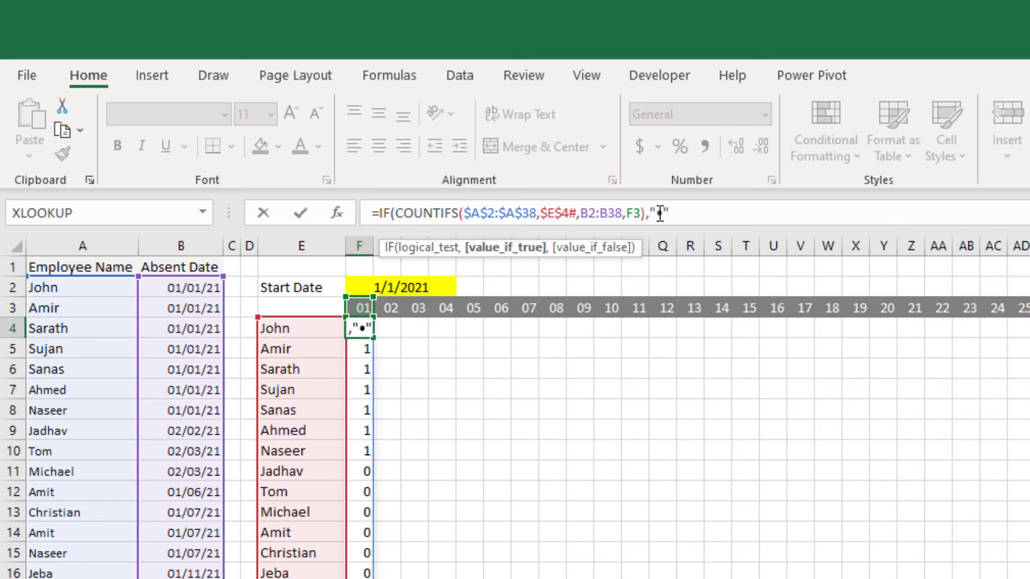
{"action": "type", "text": ","}
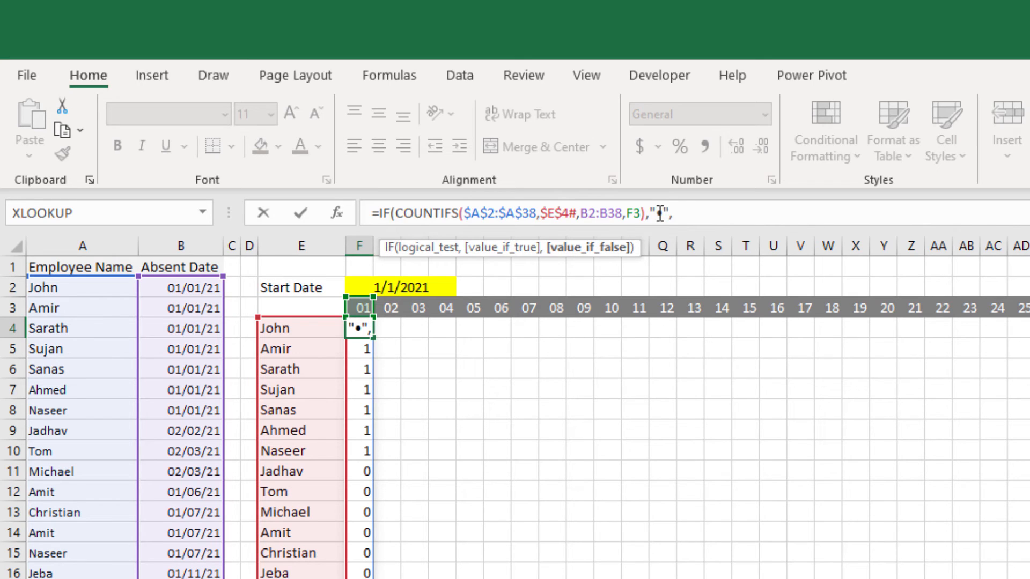
{"action": "type", "text": "\"\")"}
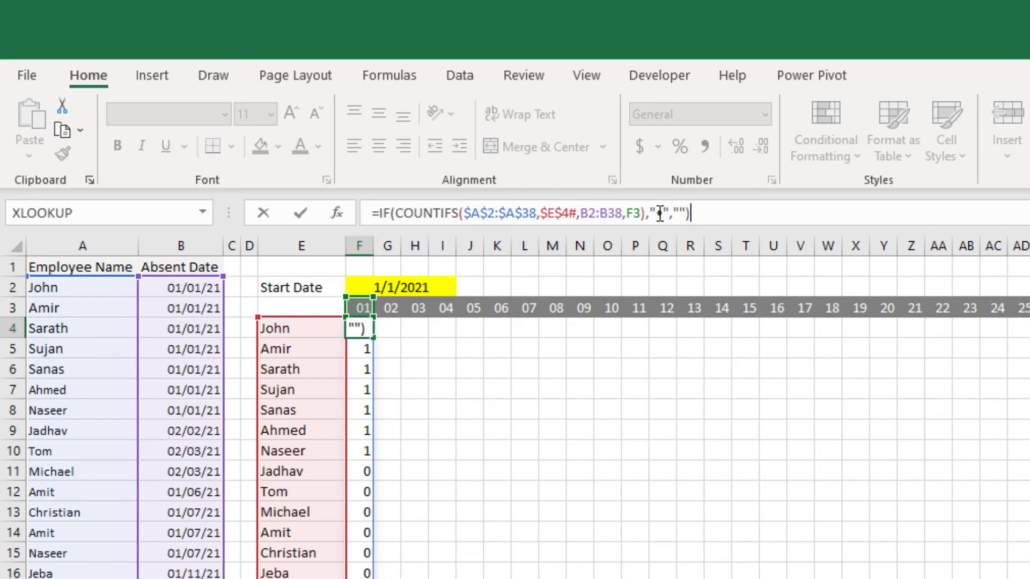
{"action": "key", "text": "Return"}
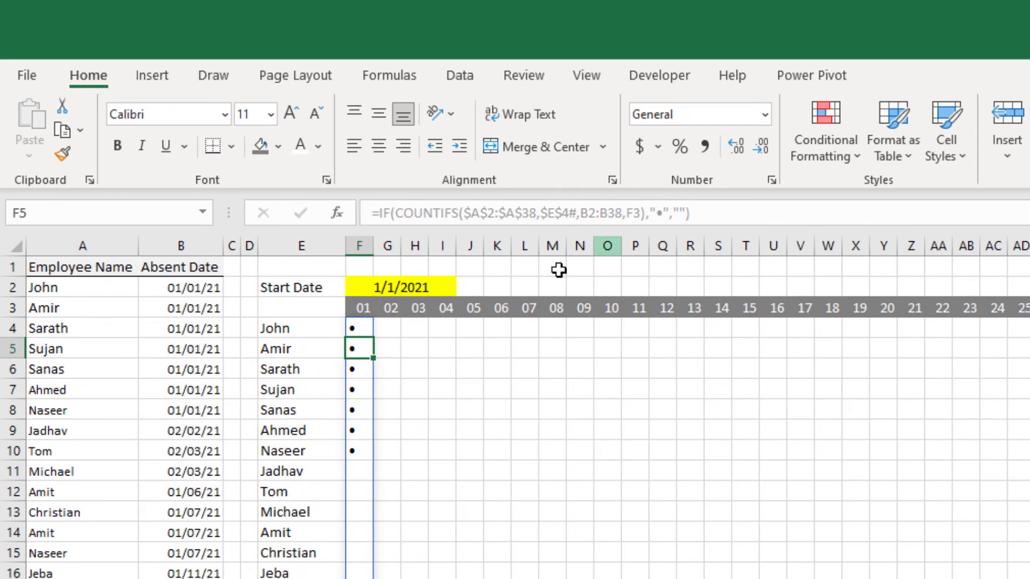
Step: Fill the F4 formula across to column AJ with the date range locked as $B$2:$B$38, and center the grid's marks in dark red
{"action": "left_click_drag", "start_coordinate": [368, 327], "coordinate": [879, 274]}
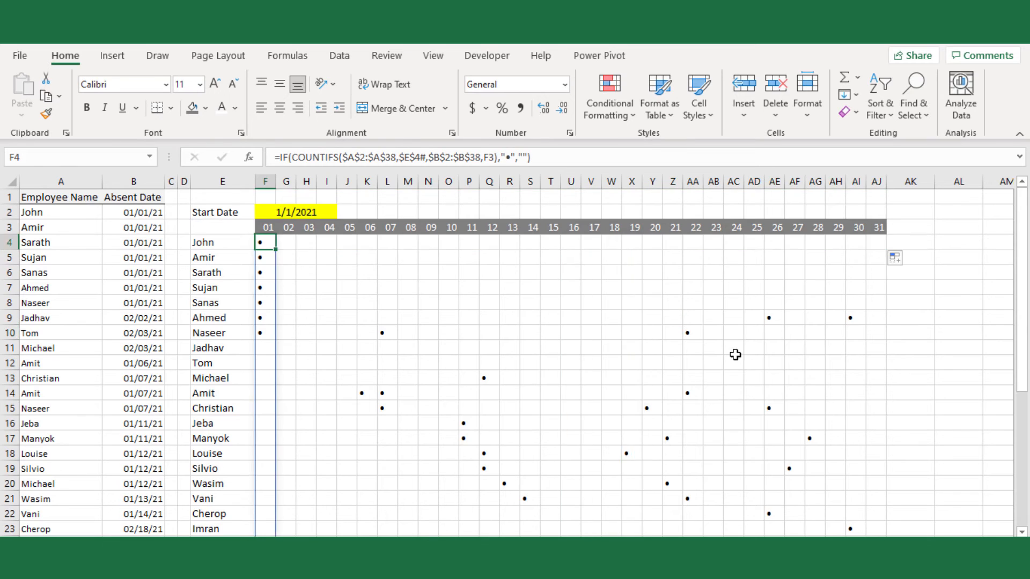
{"action": "scroll", "coordinate": [807, 410], "scroll_direction": "down", "scroll_amount": 3}
{"action": "left_click", "coordinate": [873, 410], "text": "shift"}
{"action": "scroll", "coordinate": [610, 328], "scroll_direction": "up", "scroll_amount": 3}
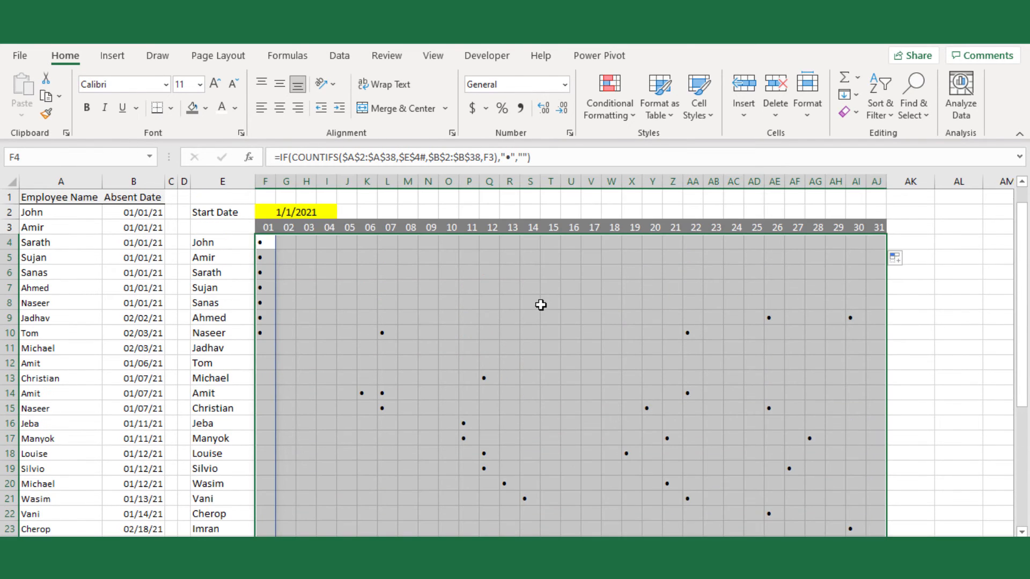
{"action": "left_click", "coordinate": [278, 110]}
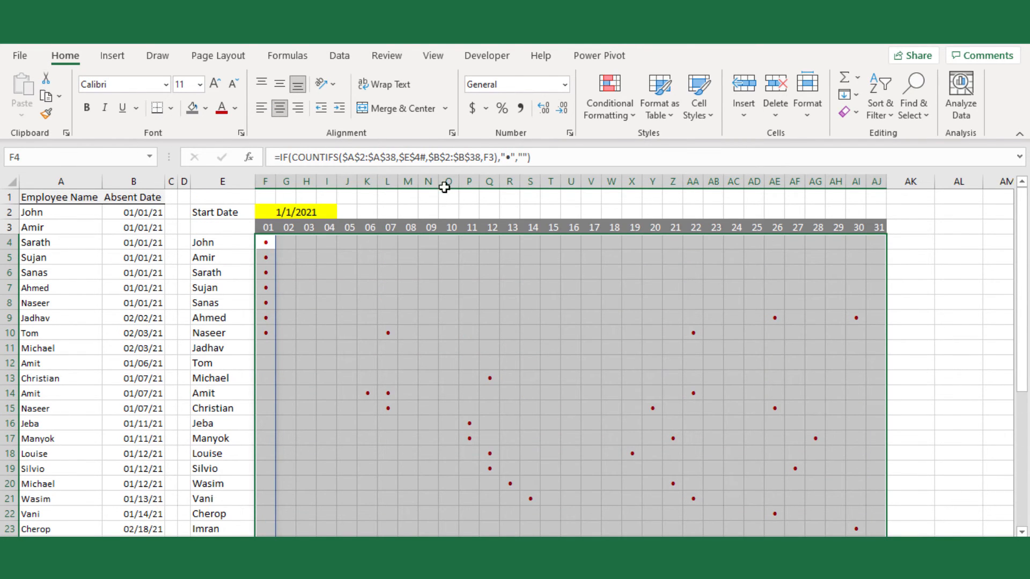
Step: Add a Text That Contains conditional formatting rule for "•" to the grid with Light Red Fill with Dark Red Text
{"action": "left_click", "coordinate": [597, 102]}
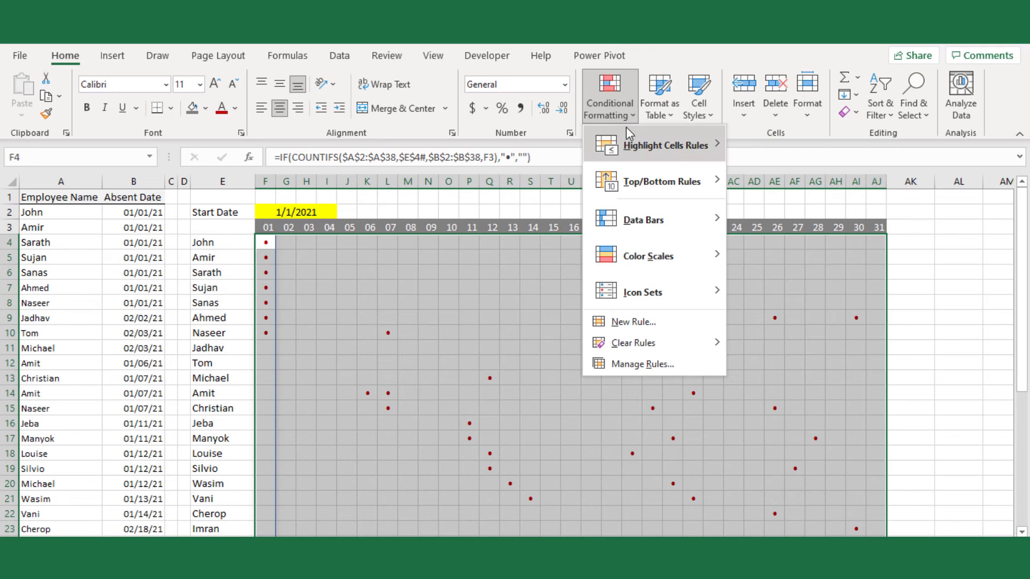
{"action": "mouse_move", "coordinate": [635, 148]}
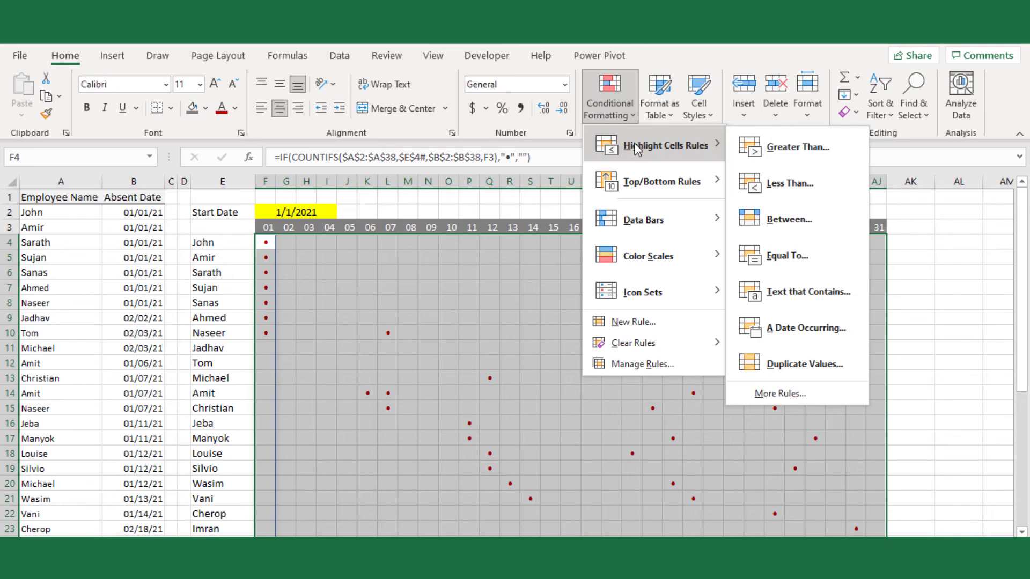
{"action": "left_click", "coordinate": [784, 292]}
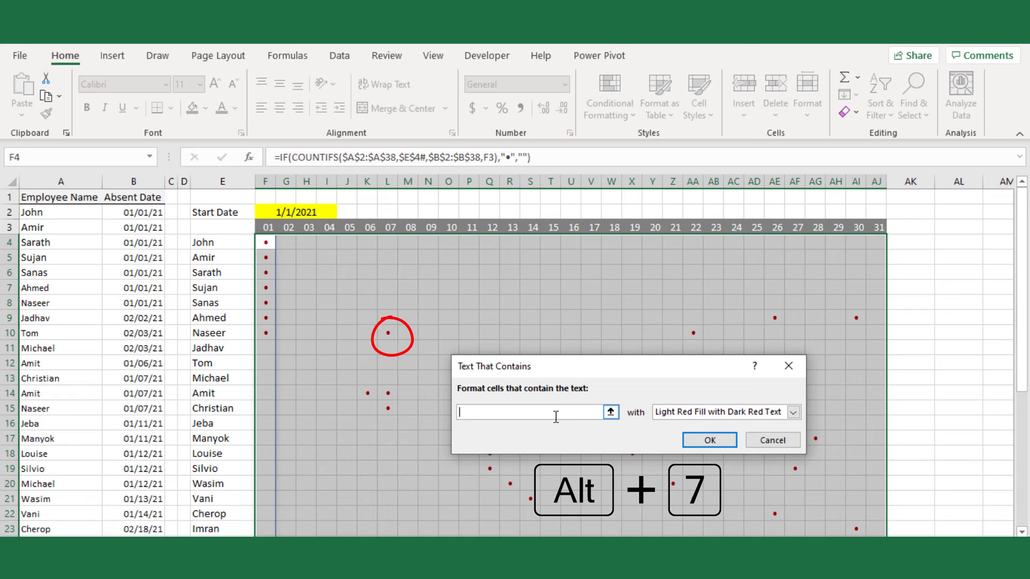
{"action": "type", "text": "•"}
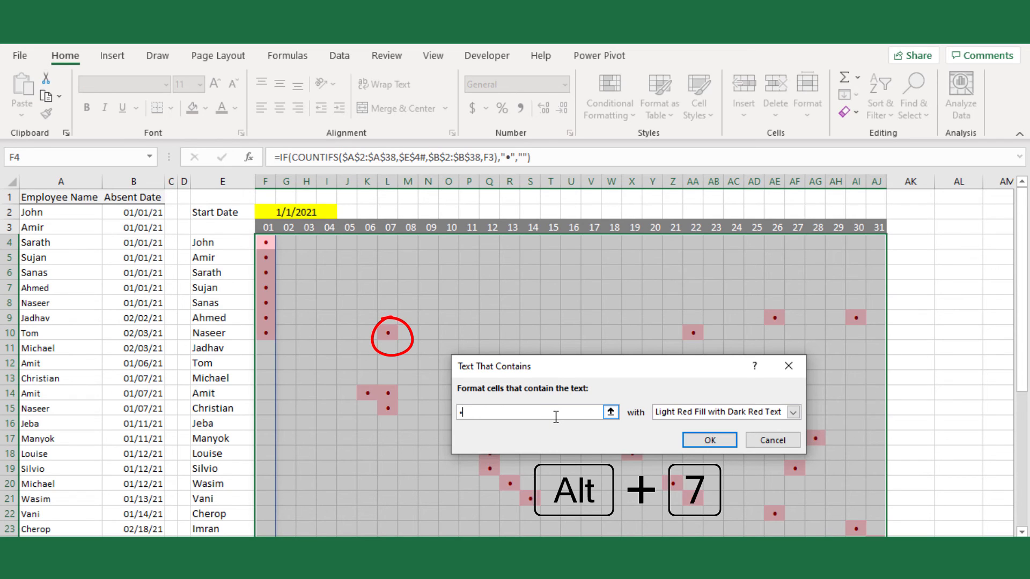
{"action": "left_click", "coordinate": [710, 440]}
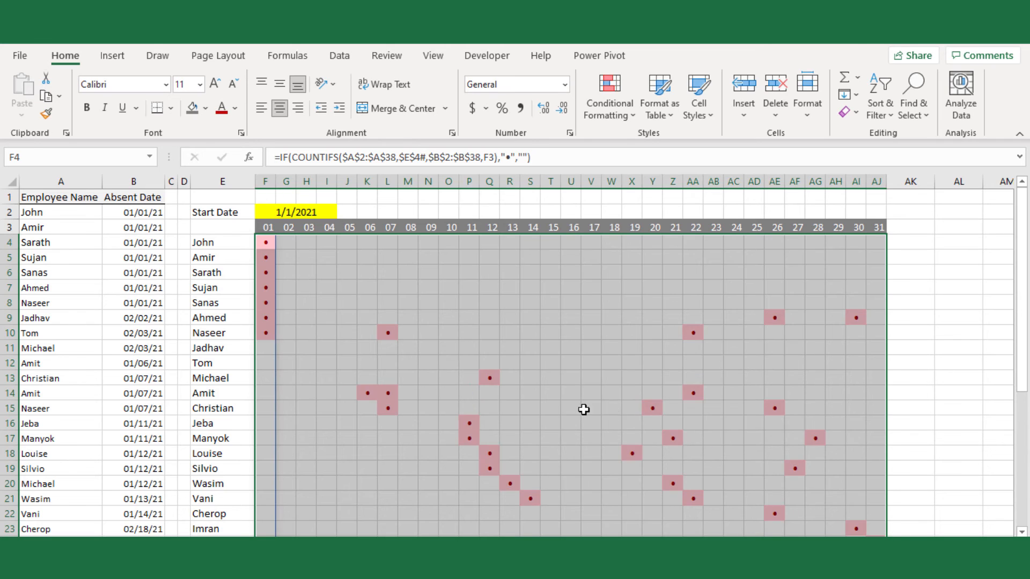
Step: Merge and center cells E1:AJ1 above the tracker
{"action": "left_click_drag", "start_coordinate": [265, 196], "coordinate": [232, 195]}
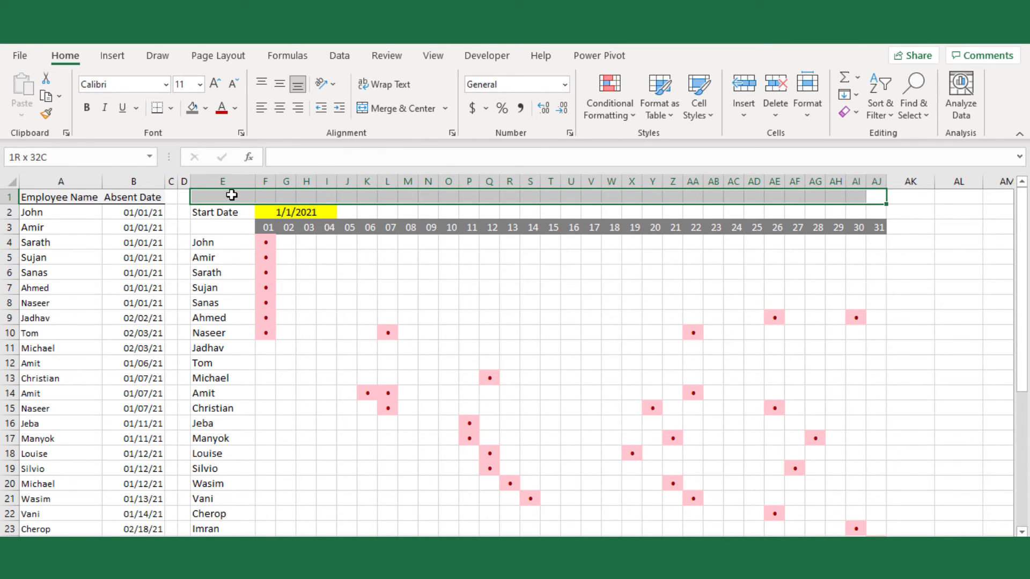
{"action": "left_click", "coordinate": [421, 108]}
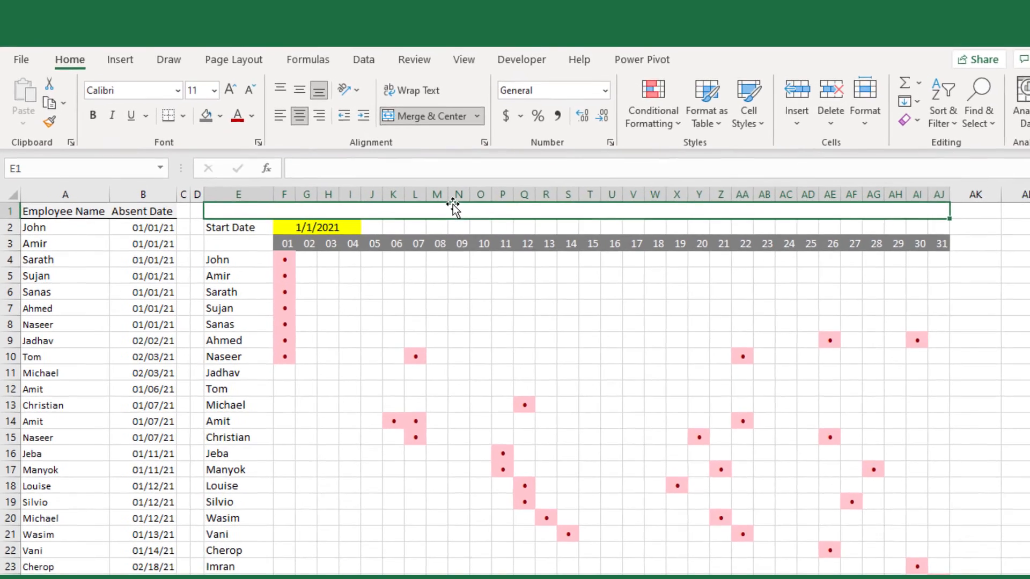
Step: Enter the title formula ="EMPLOYEE MONTH ABSENTEEISM MATRIX- " & TEXT(F2,"mmmm") in merged cell E1
{"action": "type", "text": "=\""}
{"action": "type", "text": "EMPLOYEE MON"}
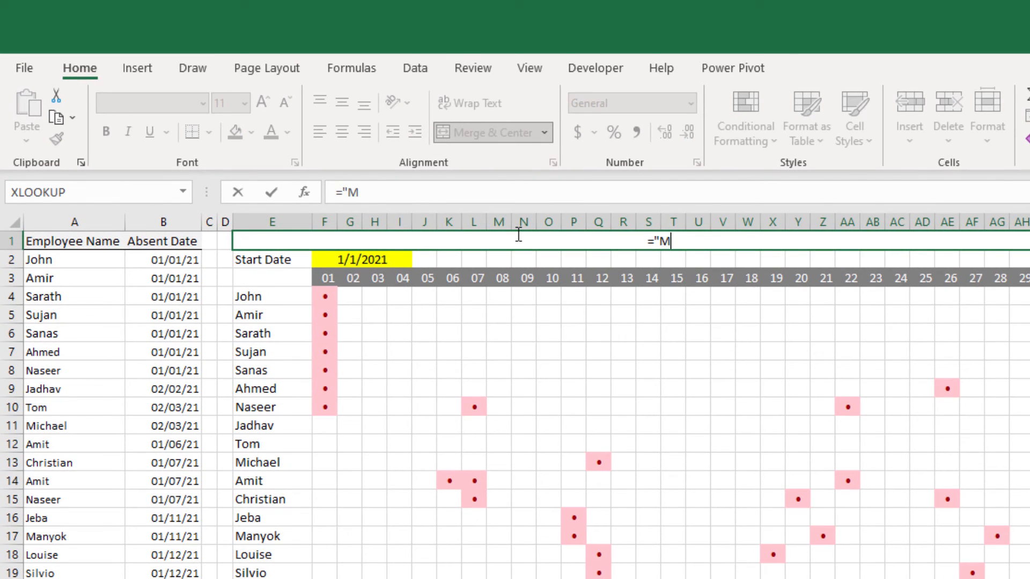
{"action": "type", "text": "TH "}
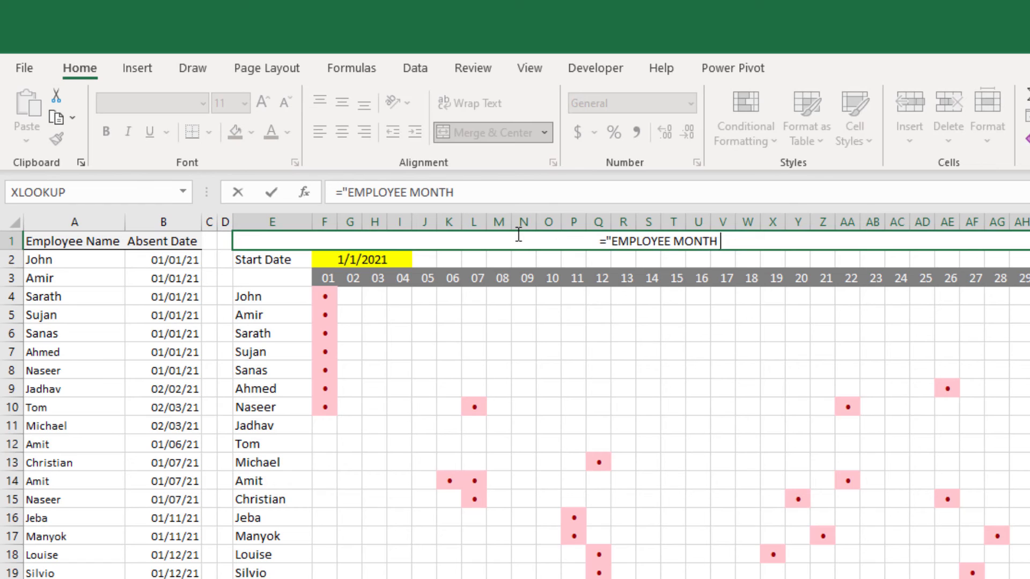
{"action": "type", "text": "ABSENTEEISM"}
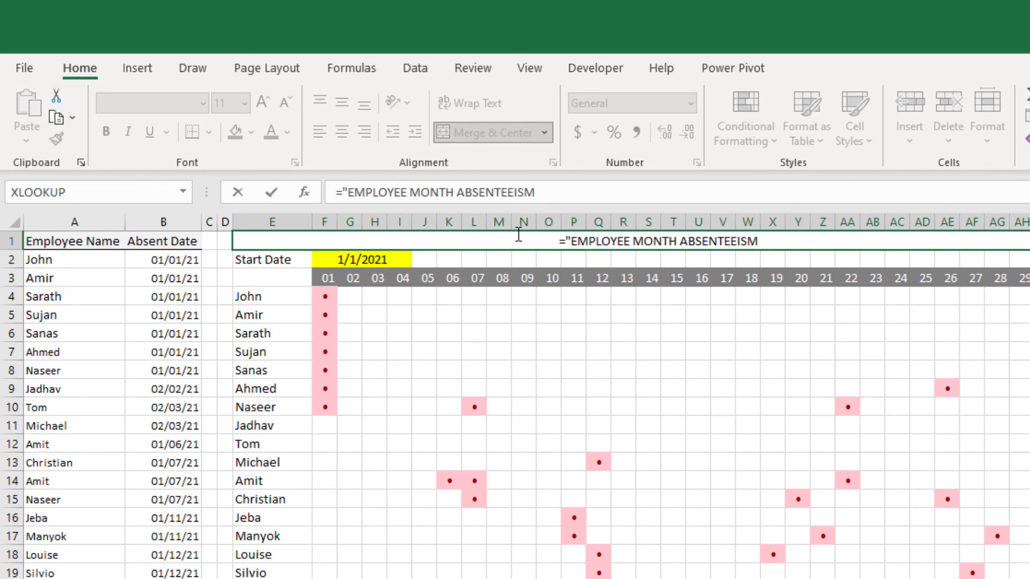
{"action": "type", "text": " MATRIX\" &"}
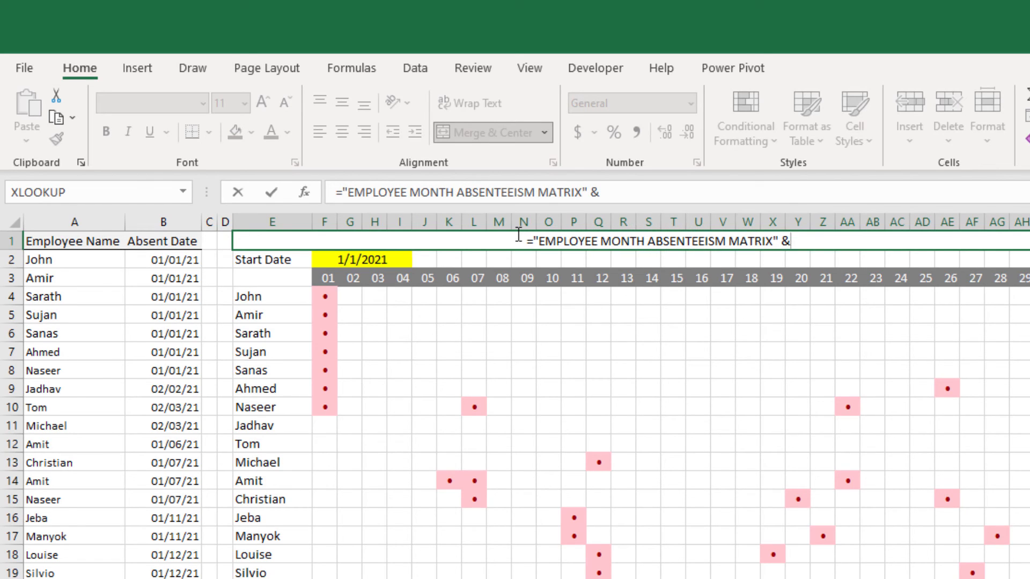
{"action": "type", "text": " text"}
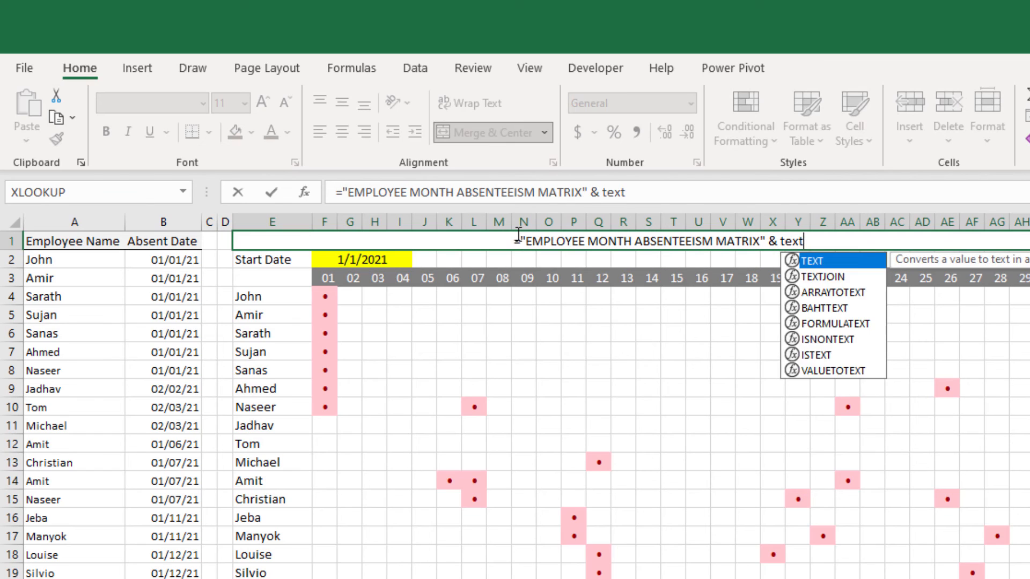
{"action": "key", "text": "Tab"}
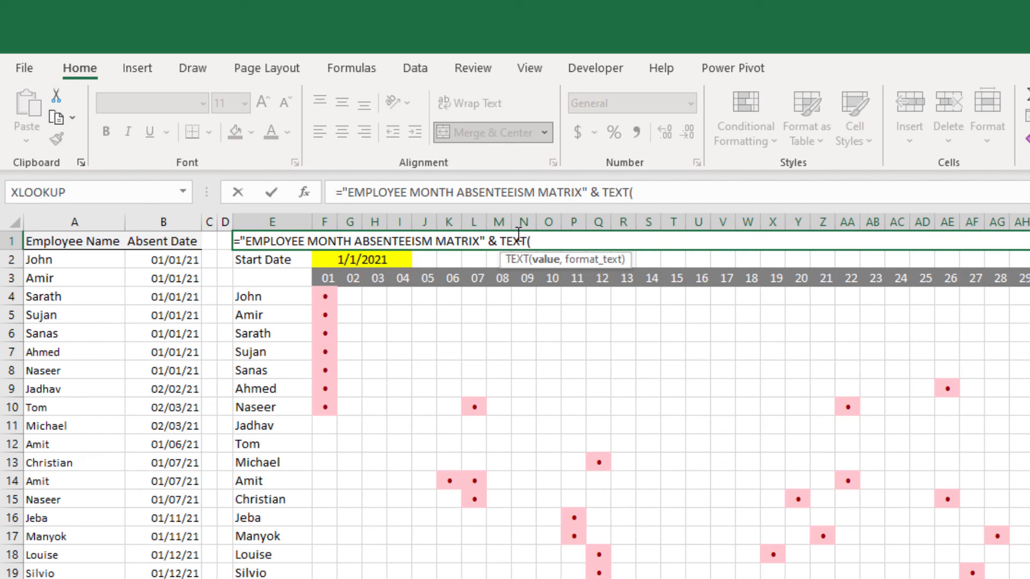
{"action": "left_click", "coordinate": [377, 262]}
{"action": "type", "text": ","}
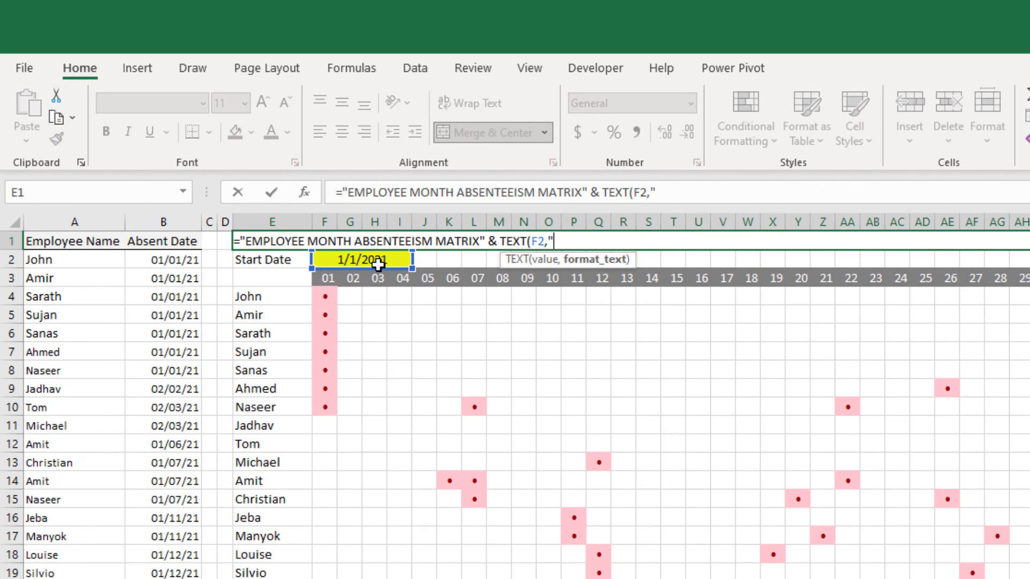
{"action": "type", "text": "\"mmmm\")"}
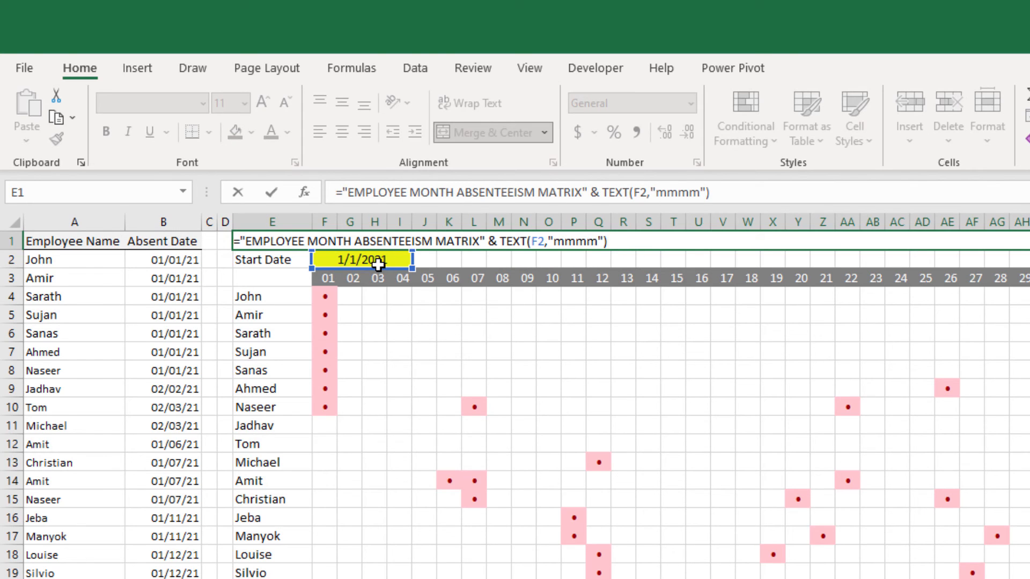
{"action": "left_click", "coordinate": [585, 192]}
{"action": "type", "text": "-"}
{"action": "key", "text": "Return"}
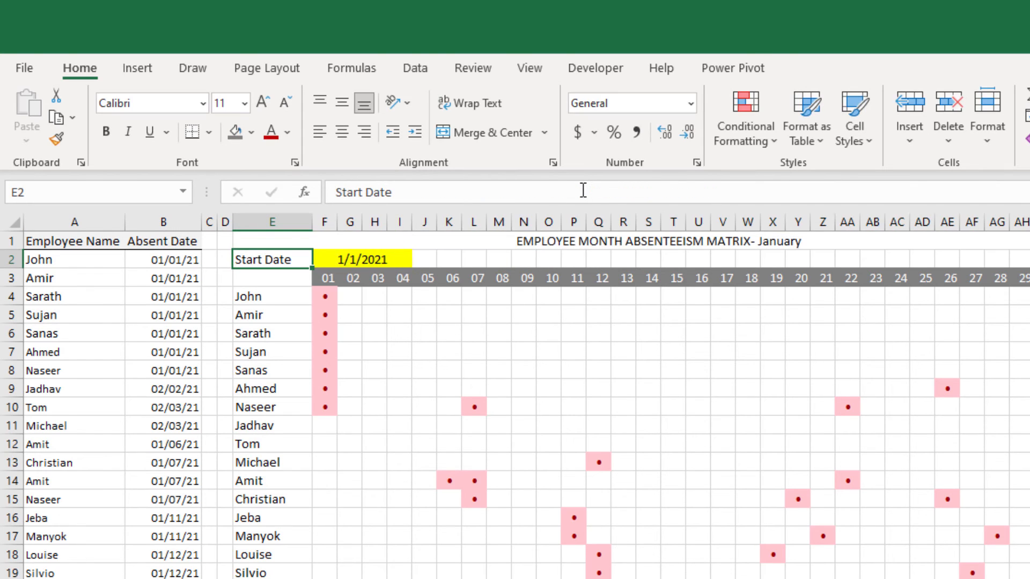
Step: Wrap the TEXT(F2,"mmmm") part of the E1 title formula in UPPER to capitalize the month
{"action": "left_click", "coordinate": [740, 239]}
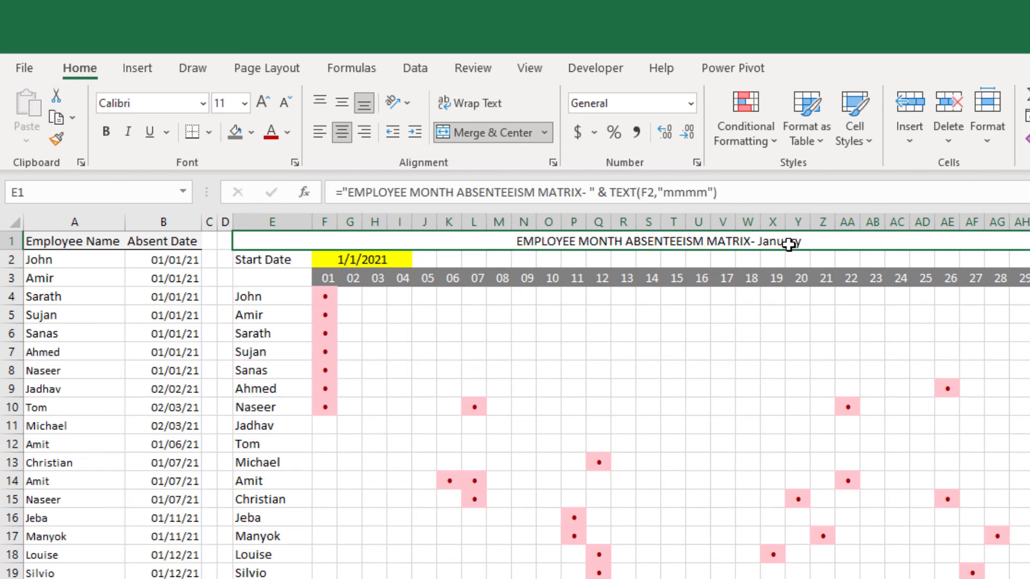
{"action": "left_click", "coordinate": [611, 192]}
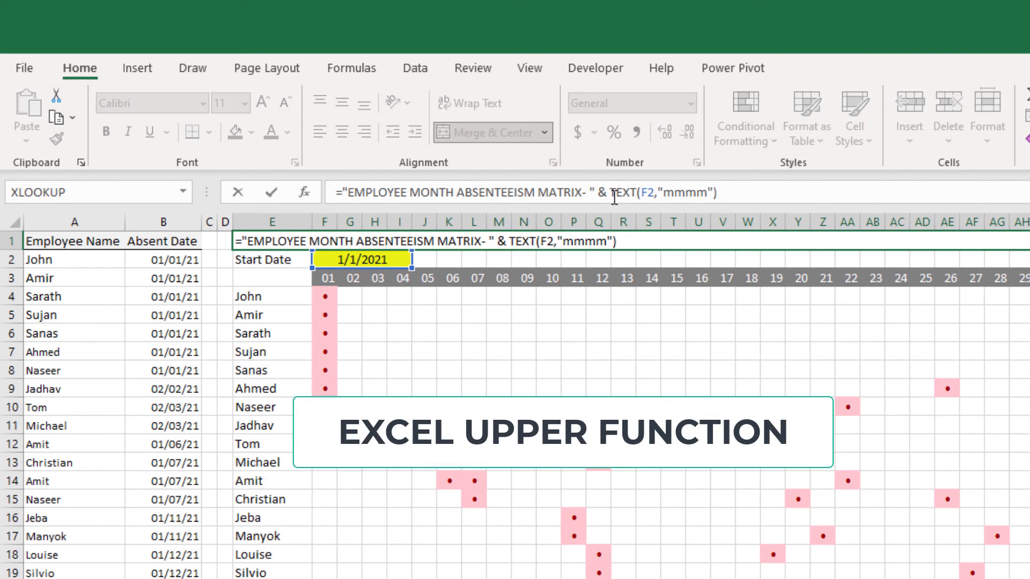
{"action": "type", "text": "uppe"}
{"action": "key", "text": "Tab"}
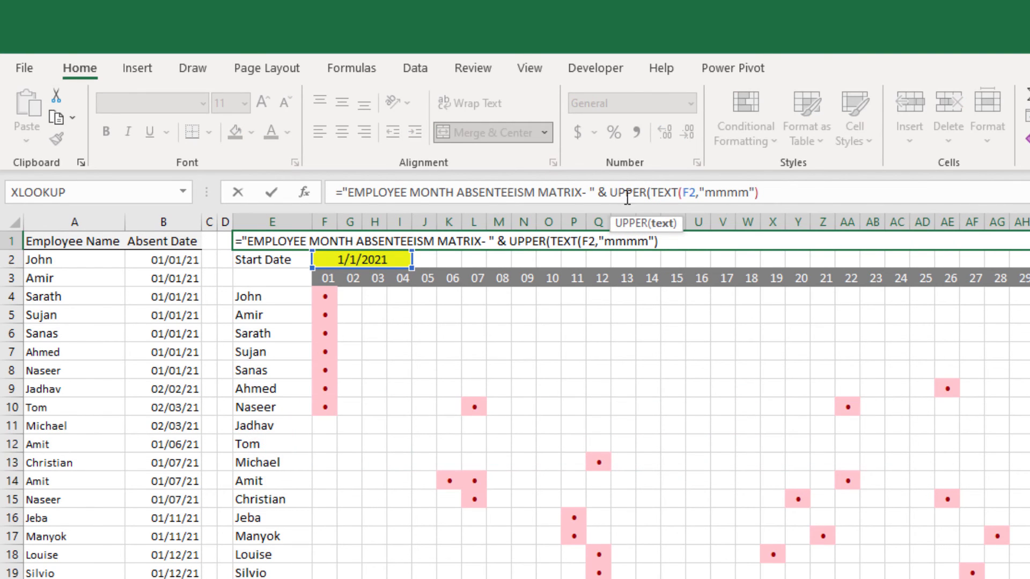
{"action": "type", "text": ")"}
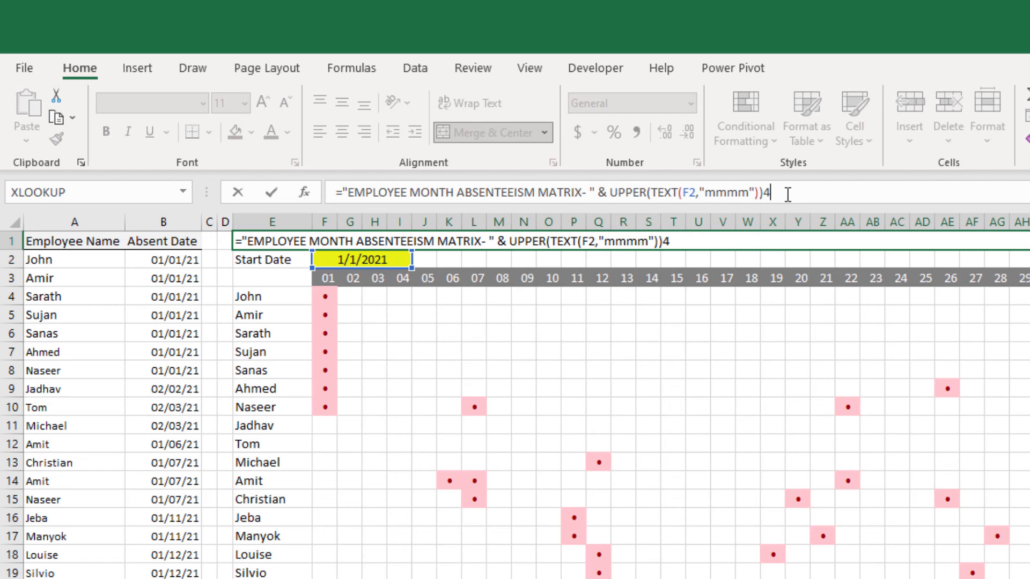
{"action": "key", "text": "Return"}
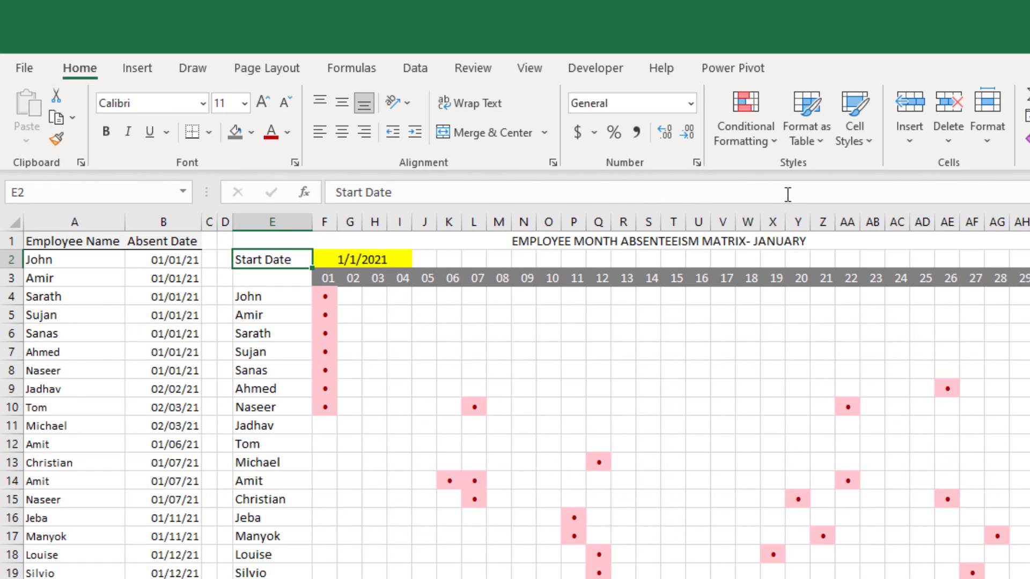
Step: Format the title in E1 as 16-point bold text
{"action": "left_click", "coordinate": [724, 239]}
{"action": "left_click", "coordinate": [266, 105]}
{"action": "left_click", "coordinate": [266, 105]}
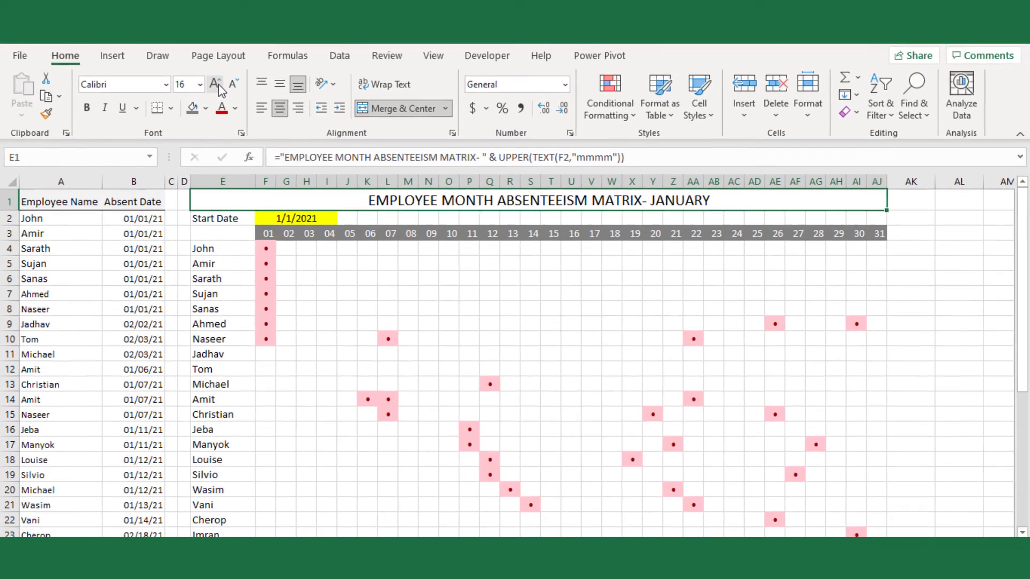
{"action": "left_click", "coordinate": [266, 104]}
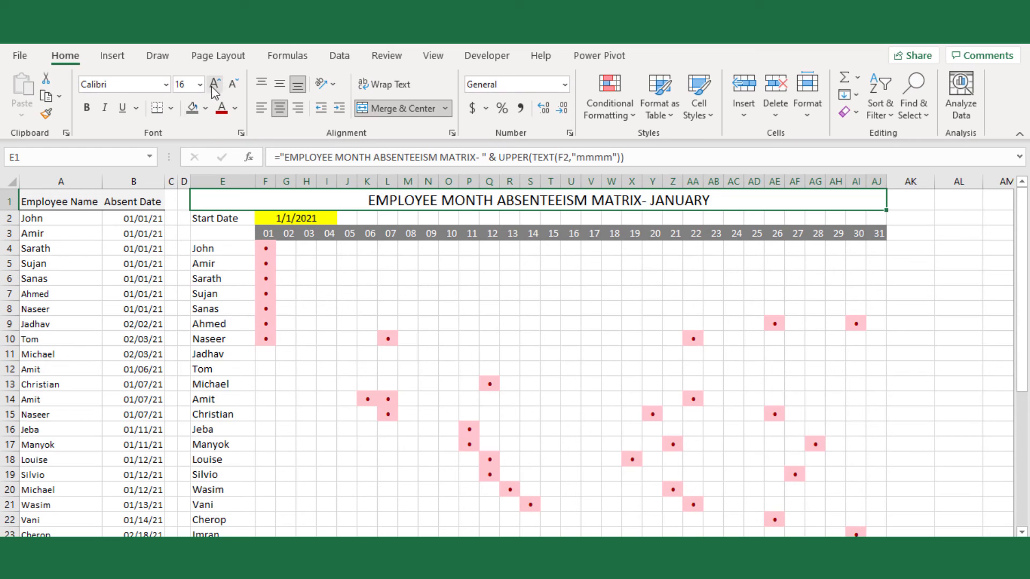
{"action": "left_click", "coordinate": [86, 107]}
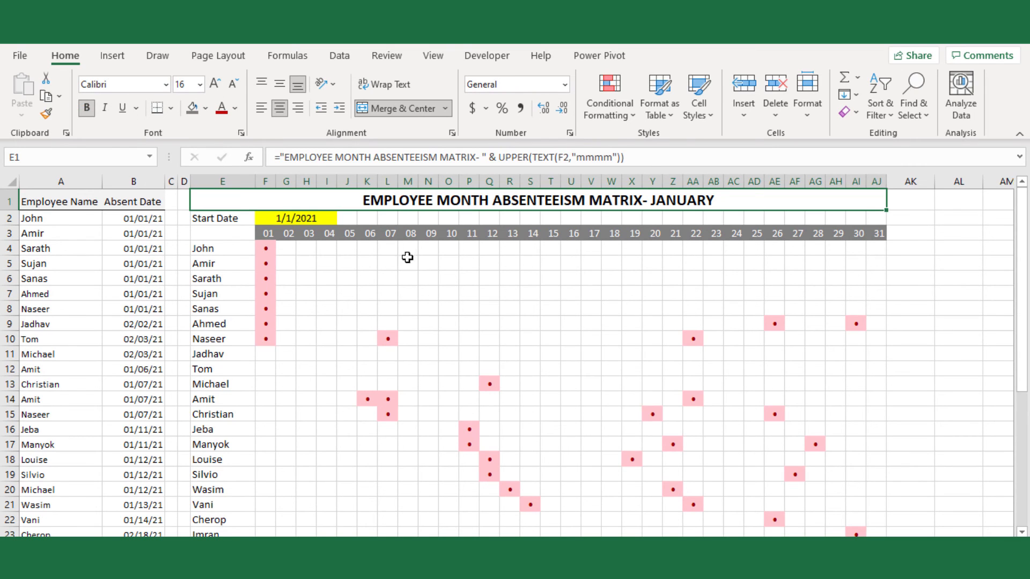
{"action": "left_click", "coordinate": [414, 261]}
Step: Set the tracker range E1:AJ35 as the print area
{"action": "left_click", "coordinate": [276, 200]}
{"action": "scroll", "coordinate": [359, 268], "scroll_direction": "down", "scroll_amount": 4}
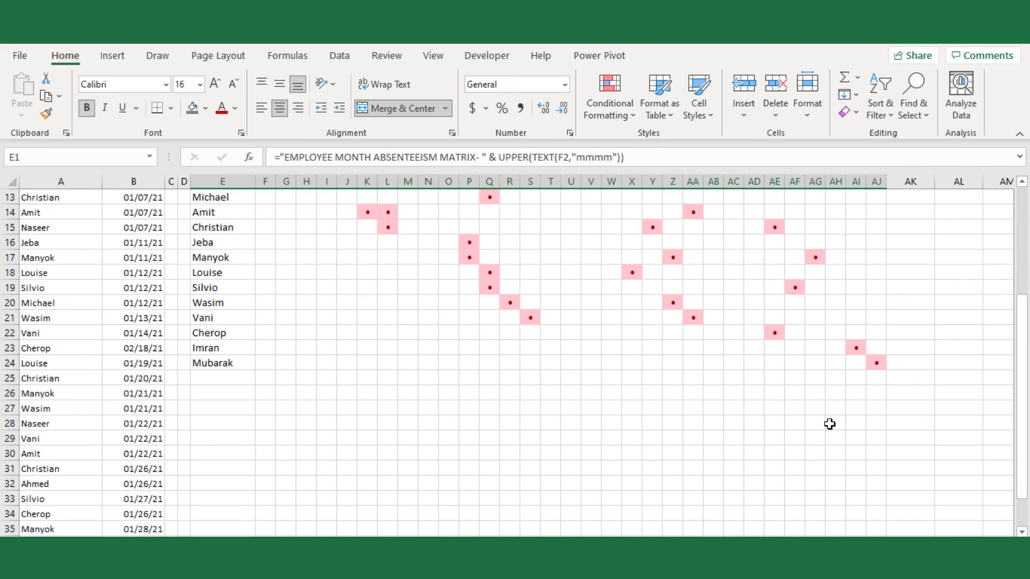
{"action": "scroll", "coordinate": [829, 424], "scroll_direction": "down", "scroll_amount": 2}
{"action": "left_click", "coordinate": [875, 438], "text": "shift"}
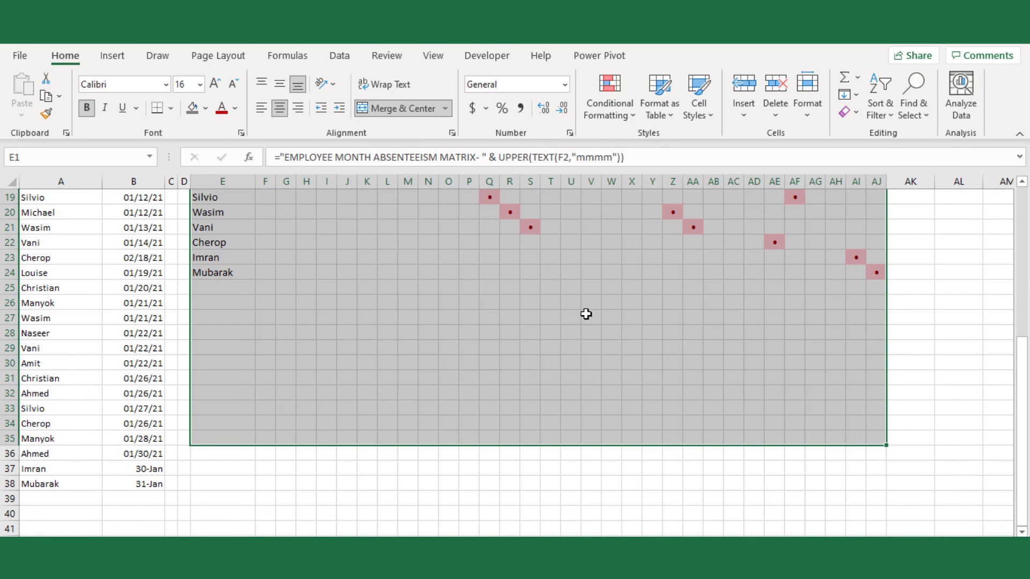
{"action": "scroll", "coordinate": [586, 313], "scroll_direction": "up", "scroll_amount": 6}
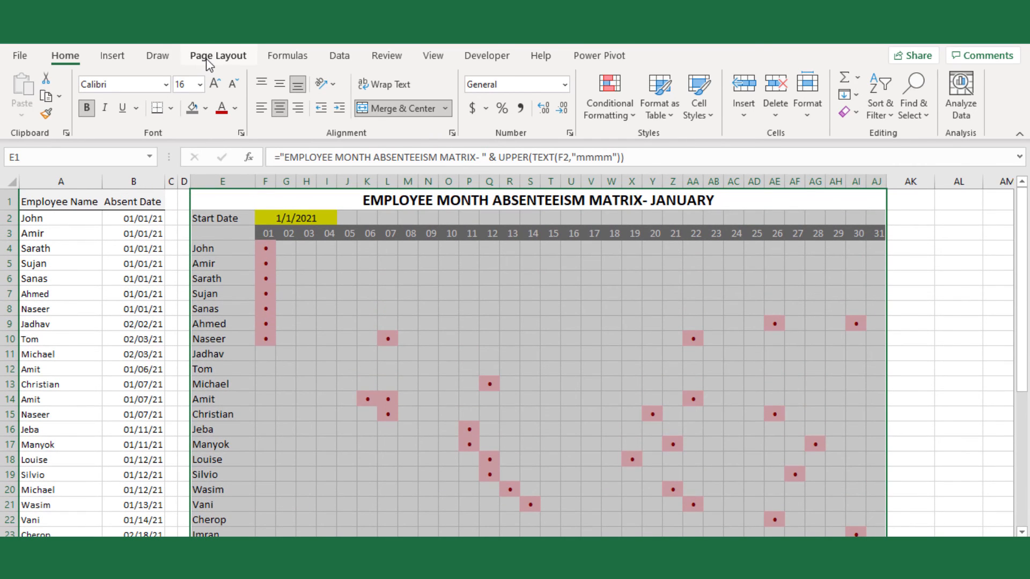
{"action": "left_click", "coordinate": [210, 58]}
{"action": "left_click", "coordinate": [242, 97]}
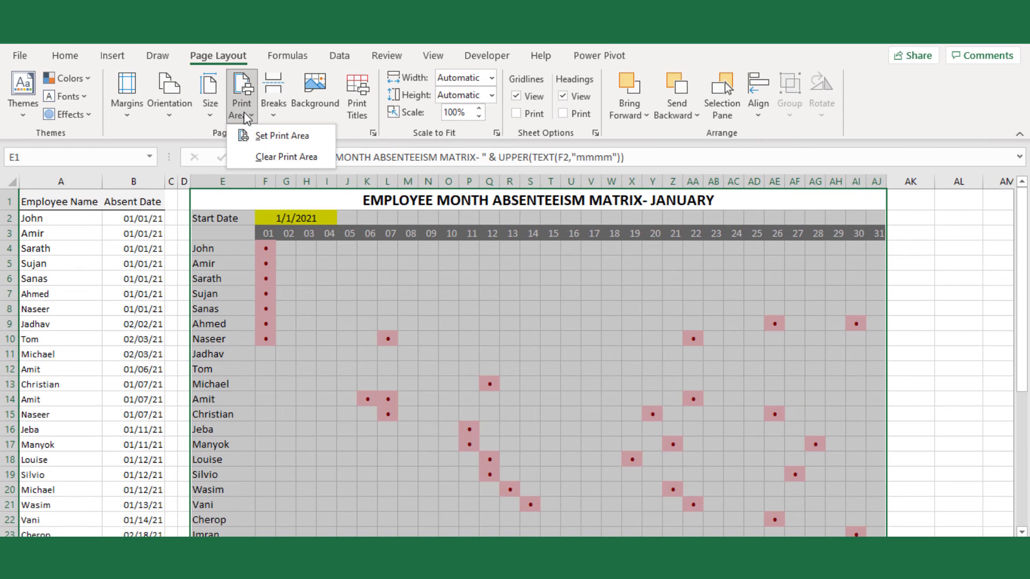
{"action": "left_click", "coordinate": [257, 141]}
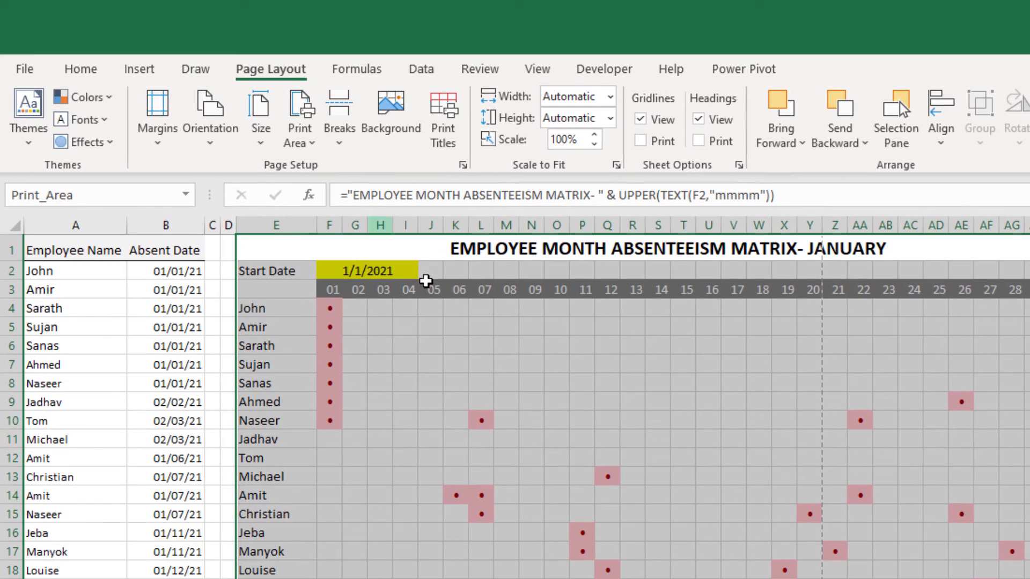
Step: Set the print scale to 70% so all day columns fit on one page width
{"action": "left_click", "coordinate": [593, 144]}
{"action": "left_click", "coordinate": [592, 144]}
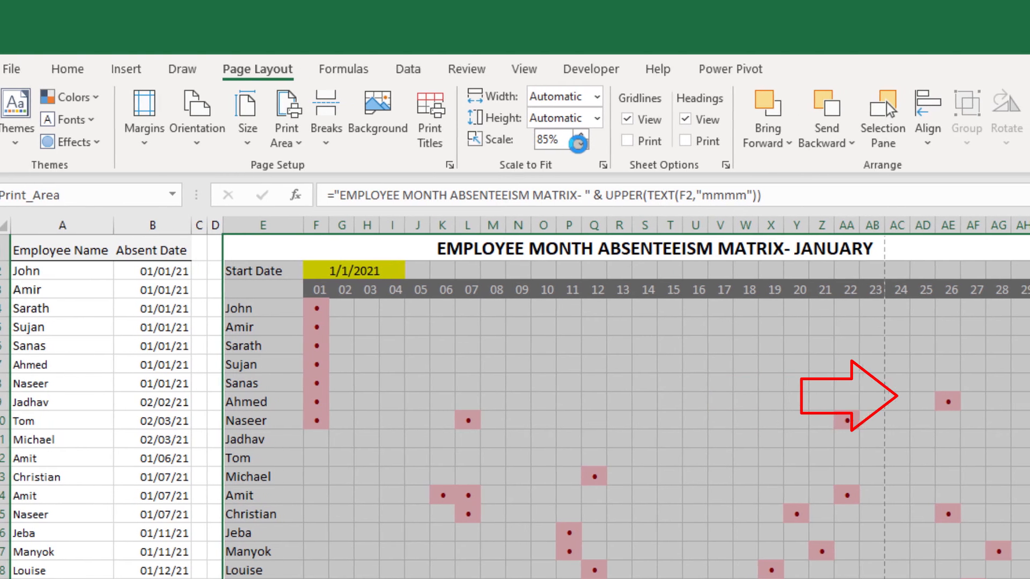
{"action": "left_click", "coordinate": [593, 144]}
{"action": "left_click", "coordinate": [469, 144]}
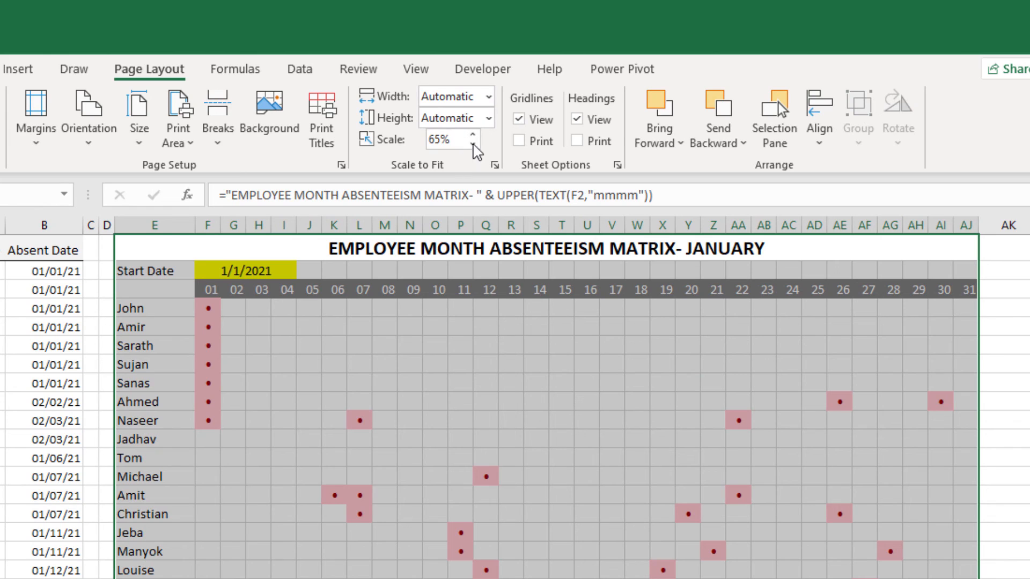
{"action": "left_click", "coordinate": [473, 137]}
{"action": "left_click", "coordinate": [548, 378]}
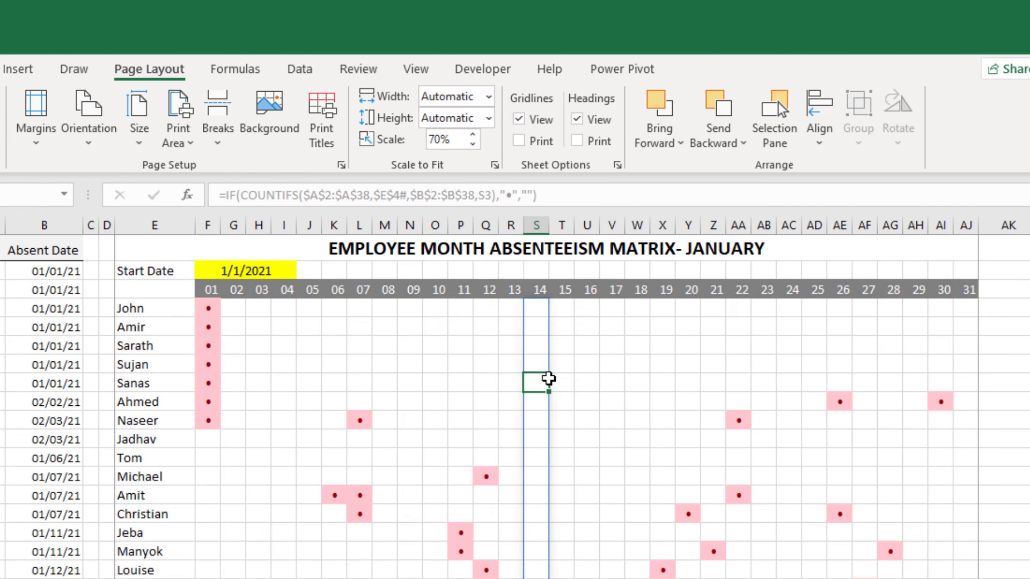
Step: Check the tracker in the print preview and return to the sheet
{"action": "key", "text": "ctrl+p"}
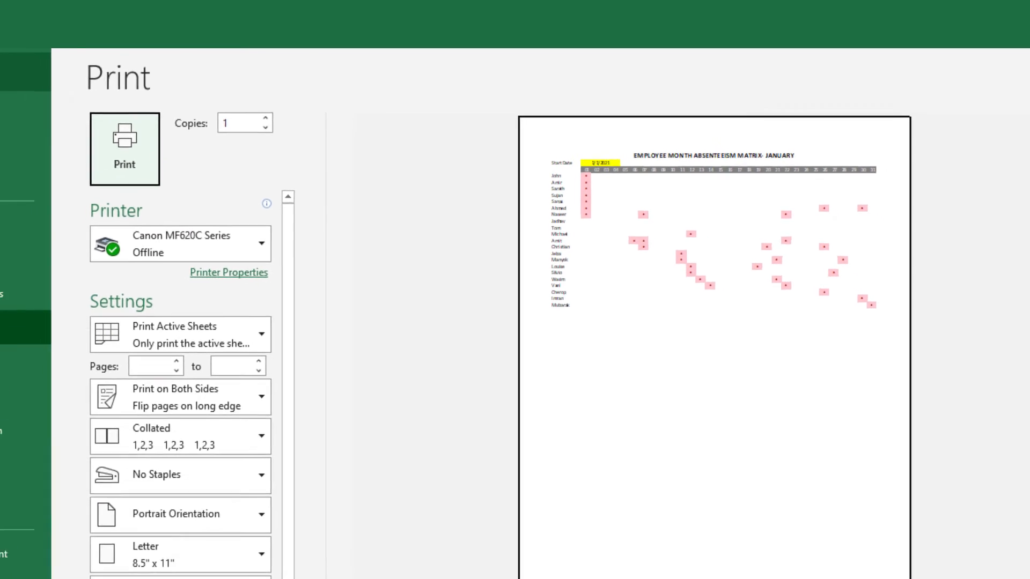
{"action": "key", "text": "Escape"}
{"action": "left_click", "coordinate": [405, 339]}
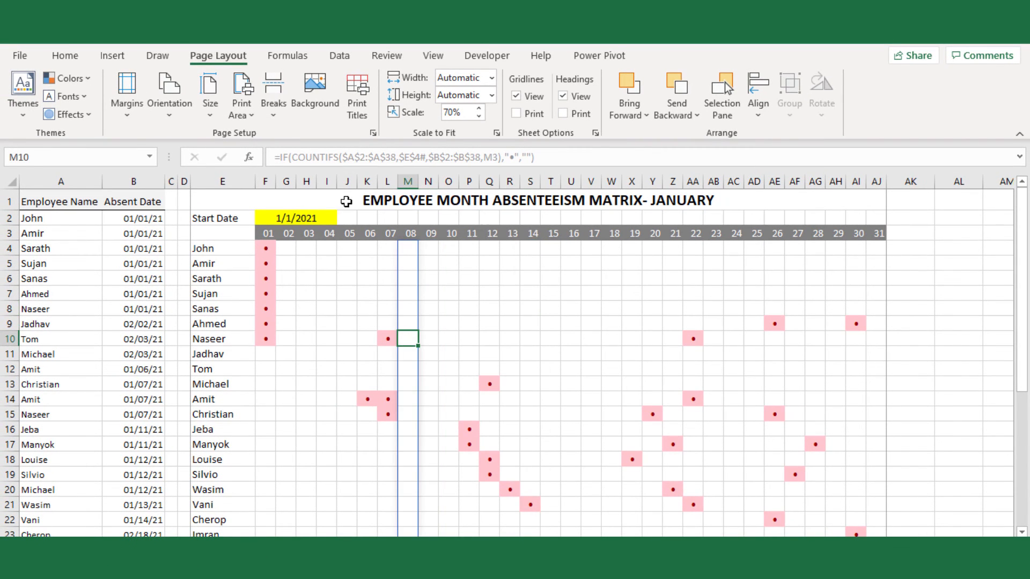
Step: Set the start date in F2 to 2/1
{"action": "left_click", "coordinate": [327, 218]}
{"action": "type", "text": "2/1"}
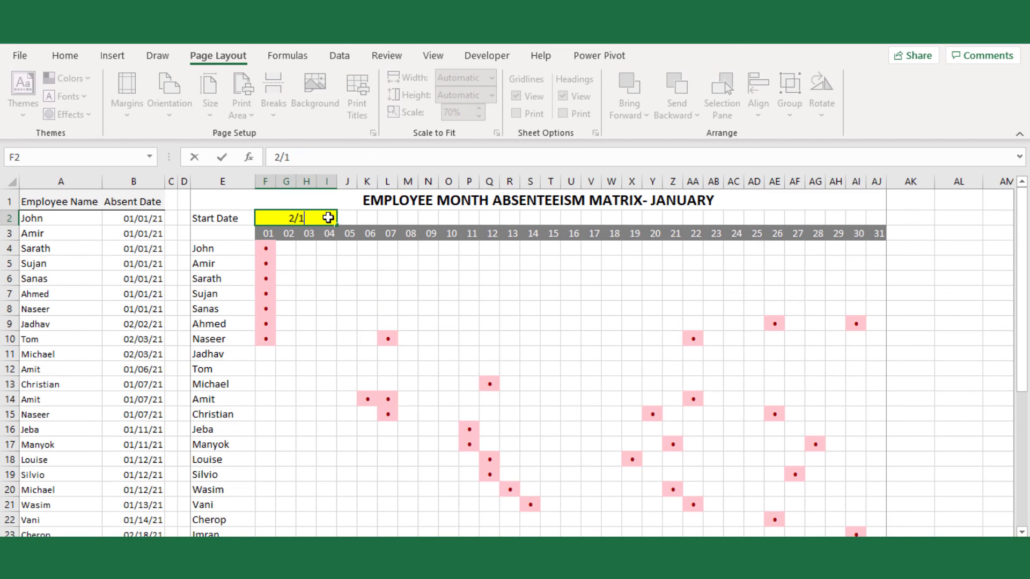
{"action": "key", "text": "Return"}
Step: Set the absent dates in B2, B3 and B9 to 2/1
{"action": "left_click", "coordinate": [132, 218]}
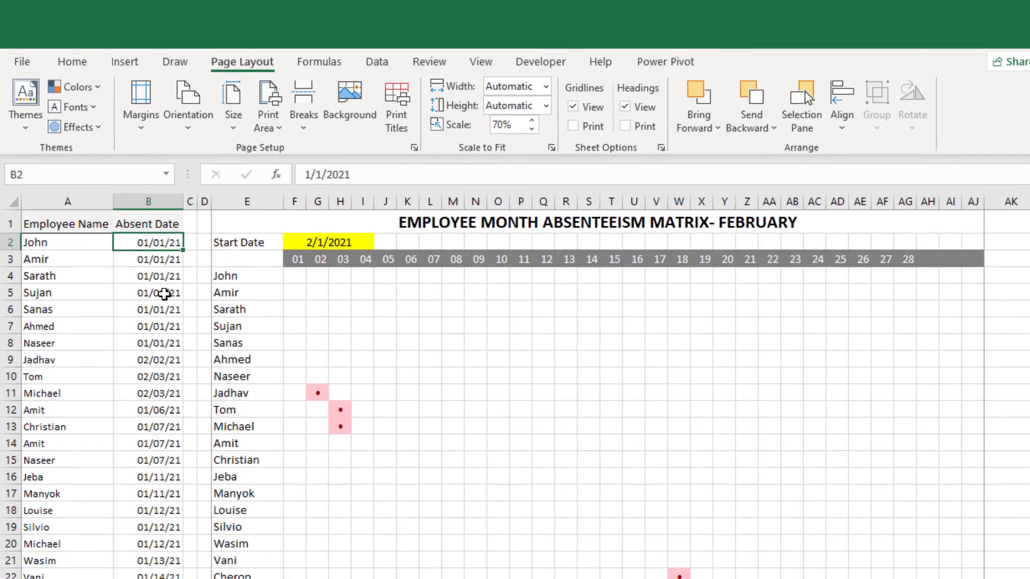
{"action": "type", "text": "2/1"}
{"action": "key", "text": "Return"}
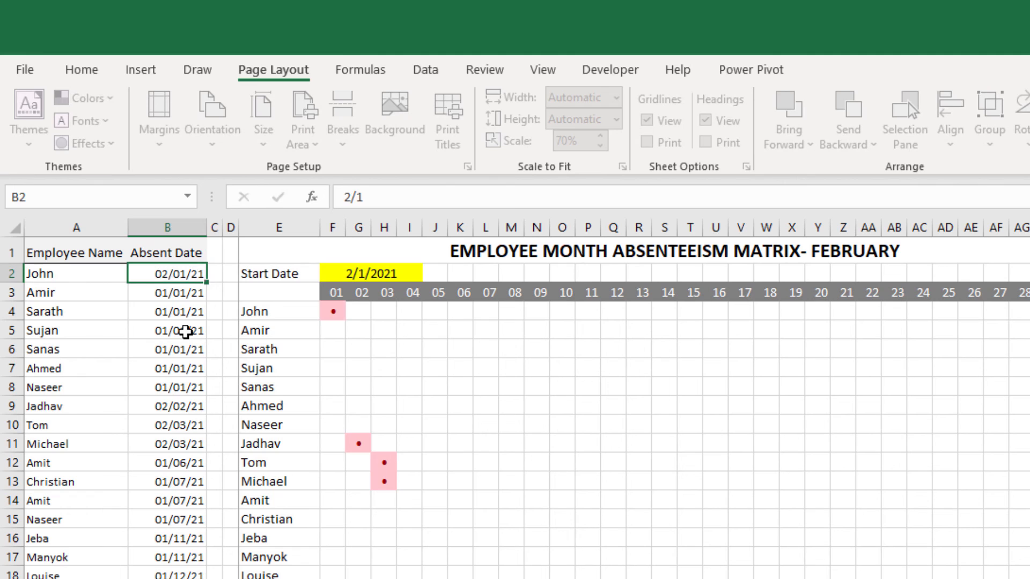
{"action": "type", "text": "2/1"}
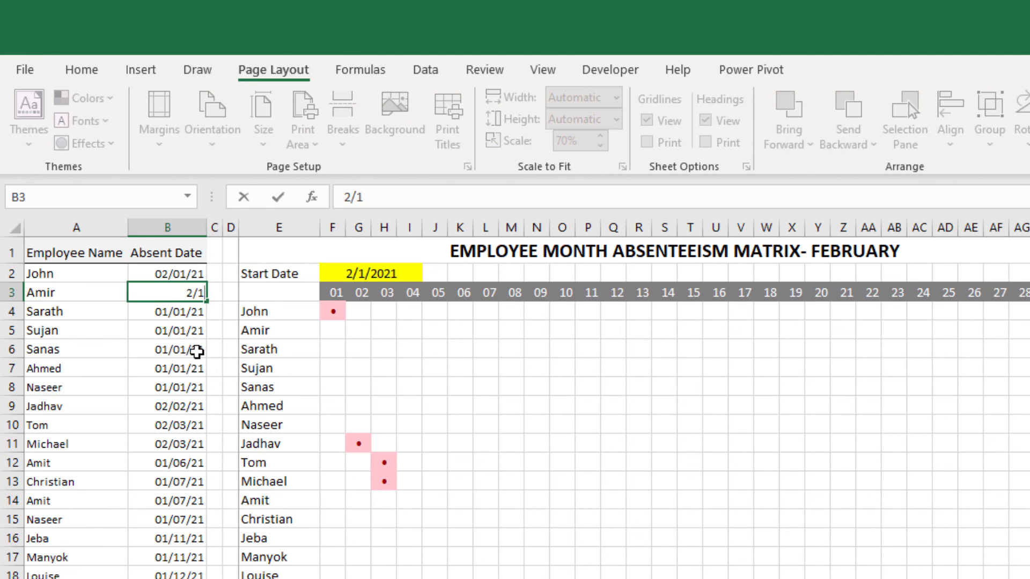
{"action": "key", "text": "Return"}
{"action": "left_click", "coordinate": [187, 406]}
{"action": "type", "text": "2/1"}
{"action": "key", "text": "Return"}
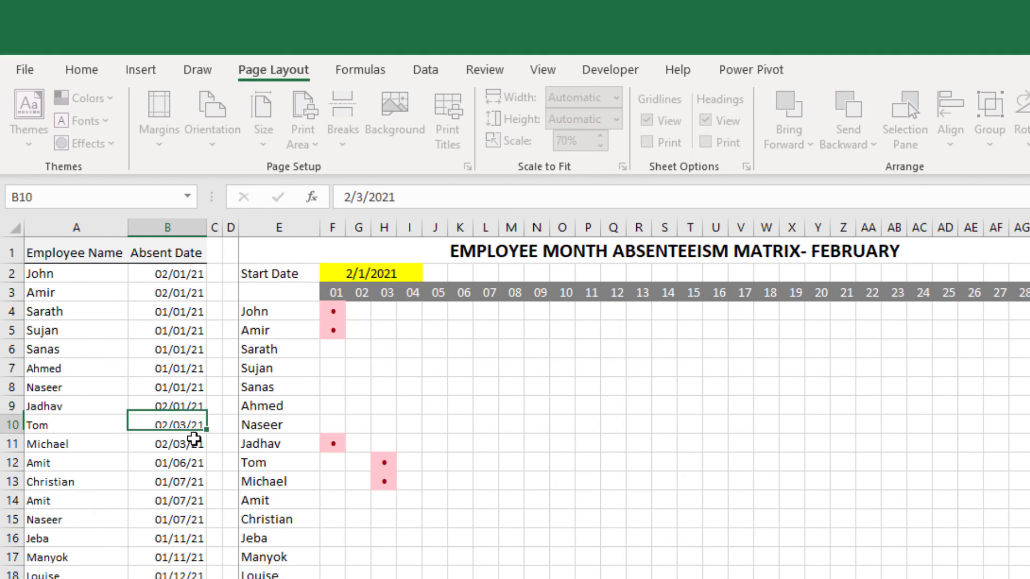
Step: Set the absent date in B22 to 2/1 and return to the start of the tracker
{"action": "left_click", "coordinate": [191, 463]}
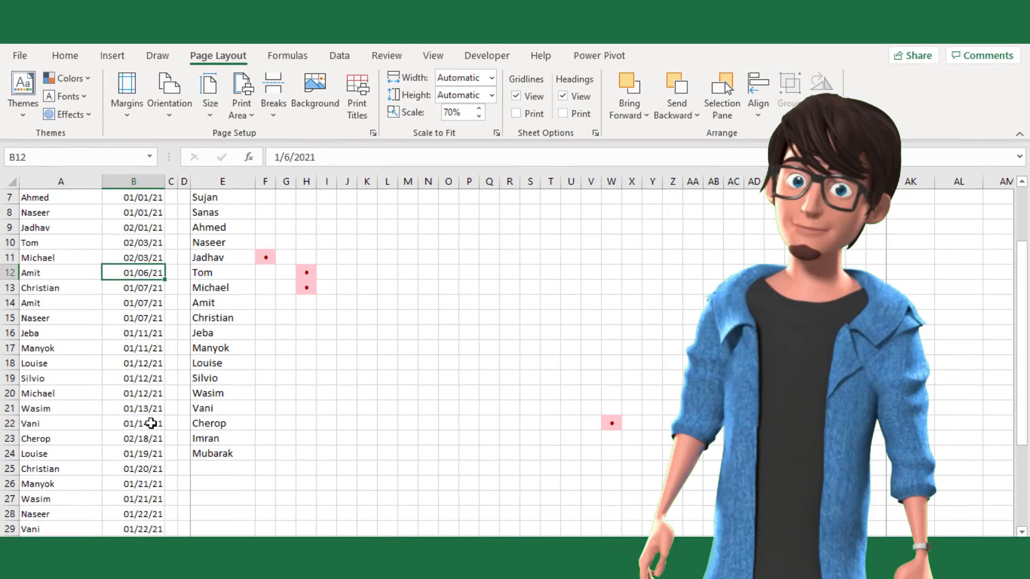
{"action": "left_click", "coordinate": [170, 542]}
{"action": "type", "text": "2/1"}
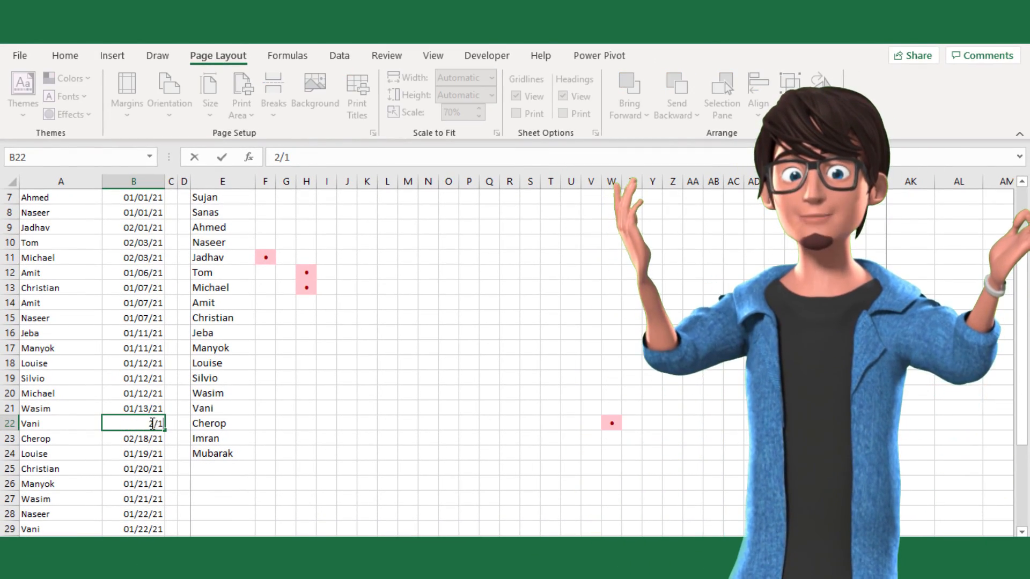
{"action": "key", "text": "Return"}
{"action": "scroll", "coordinate": [343, 370], "scroll_direction": "up", "scroll_amount": 2}
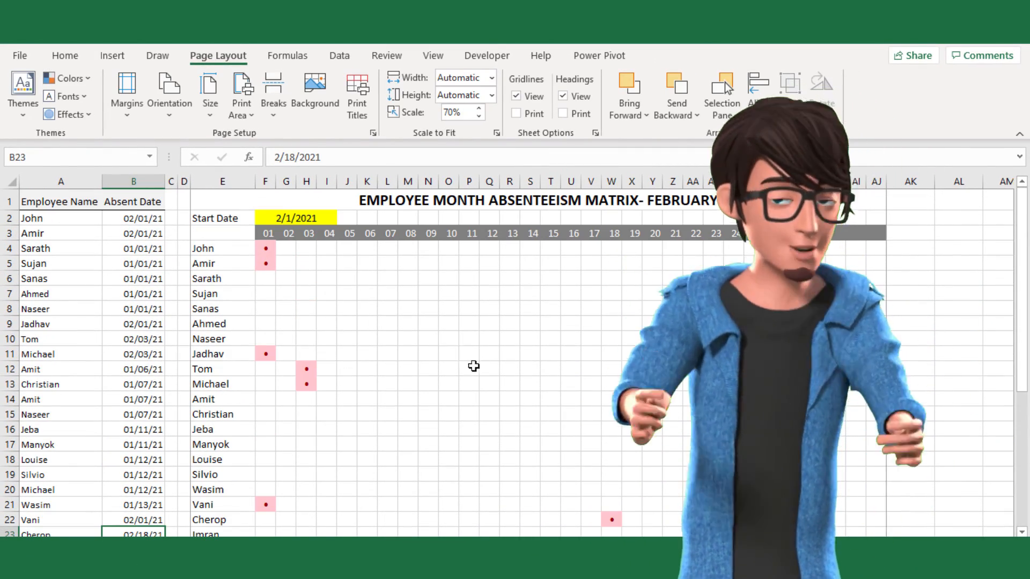